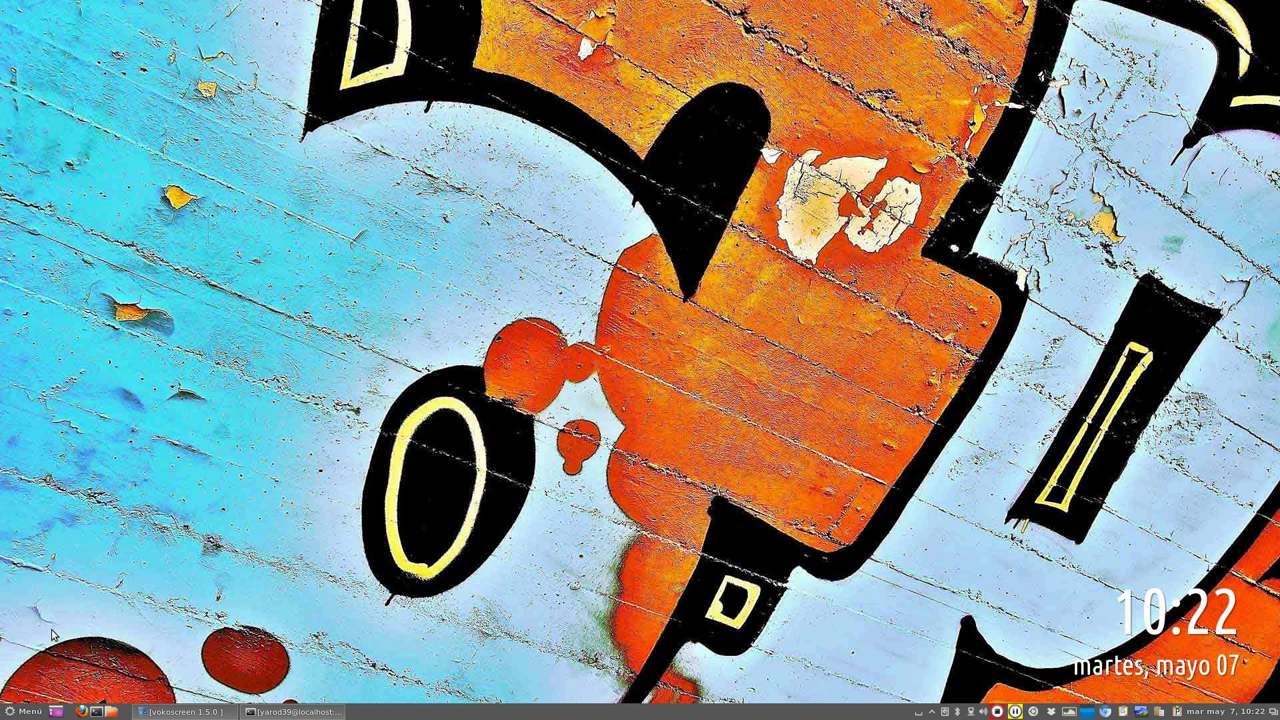
# Open the application menu and look through the programs in the Herramientas del sistema category
pyautogui.click(20, 712)
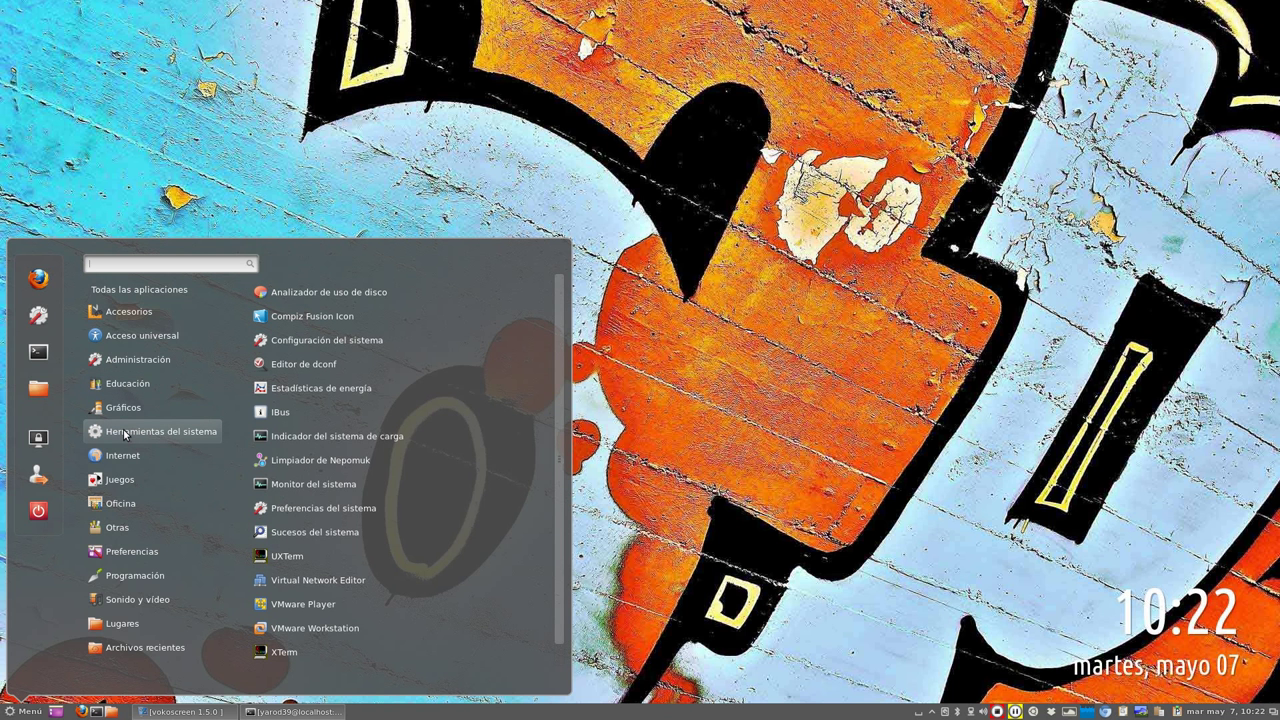
pyautogui.scroll(-1, 318, 470)
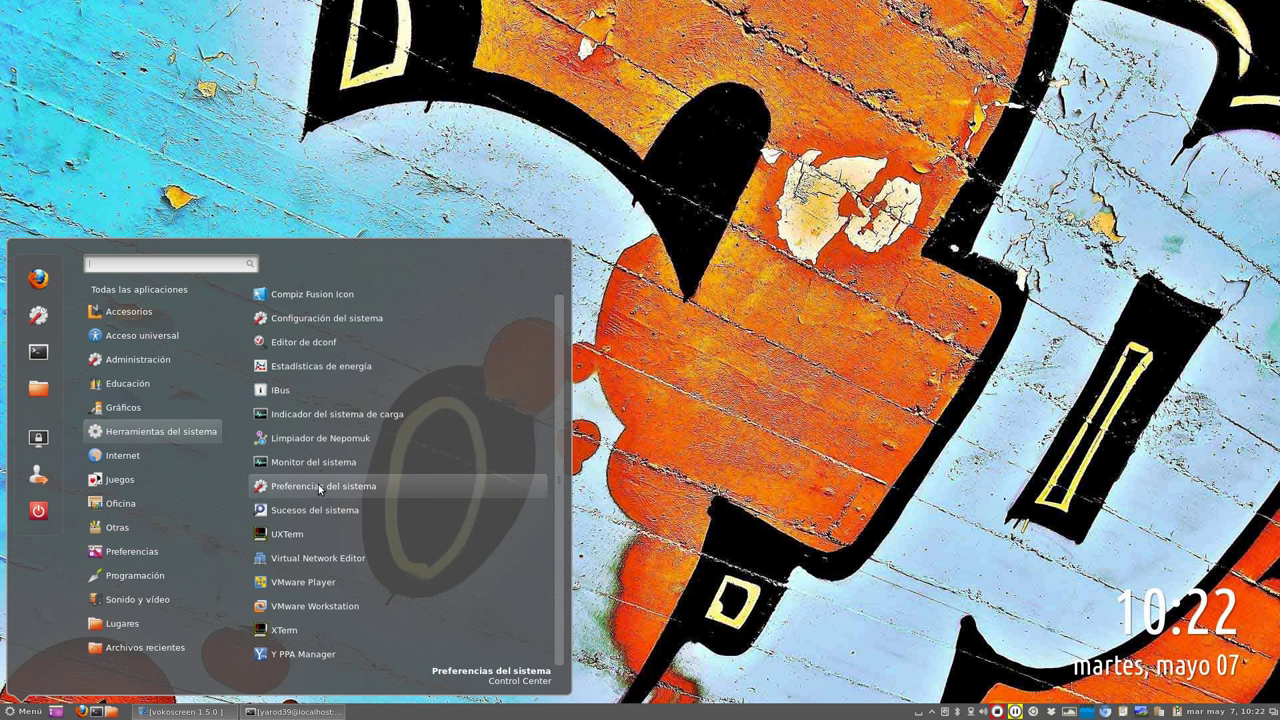
pyautogui.scroll(1, 316, 490)
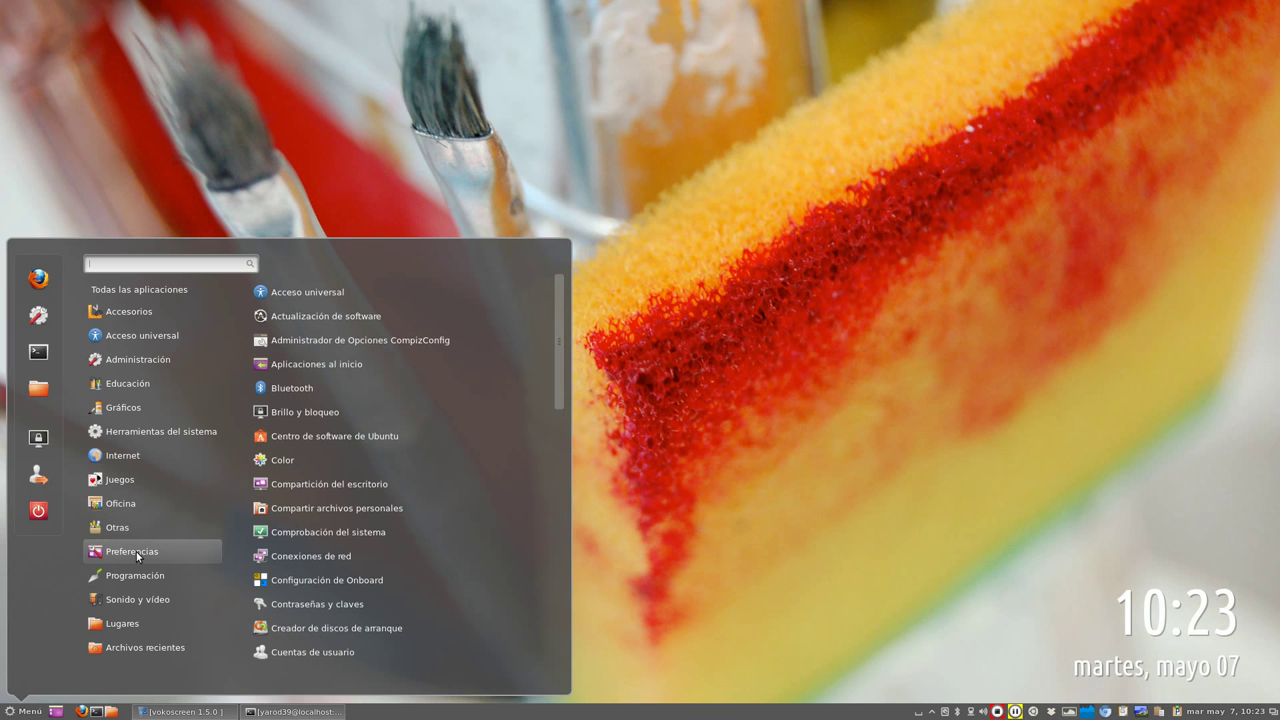
# Look through the Preferencias category of the application menu, open the Fondo settings from it and close them again
pyautogui.scroll(-3, 304, 531)
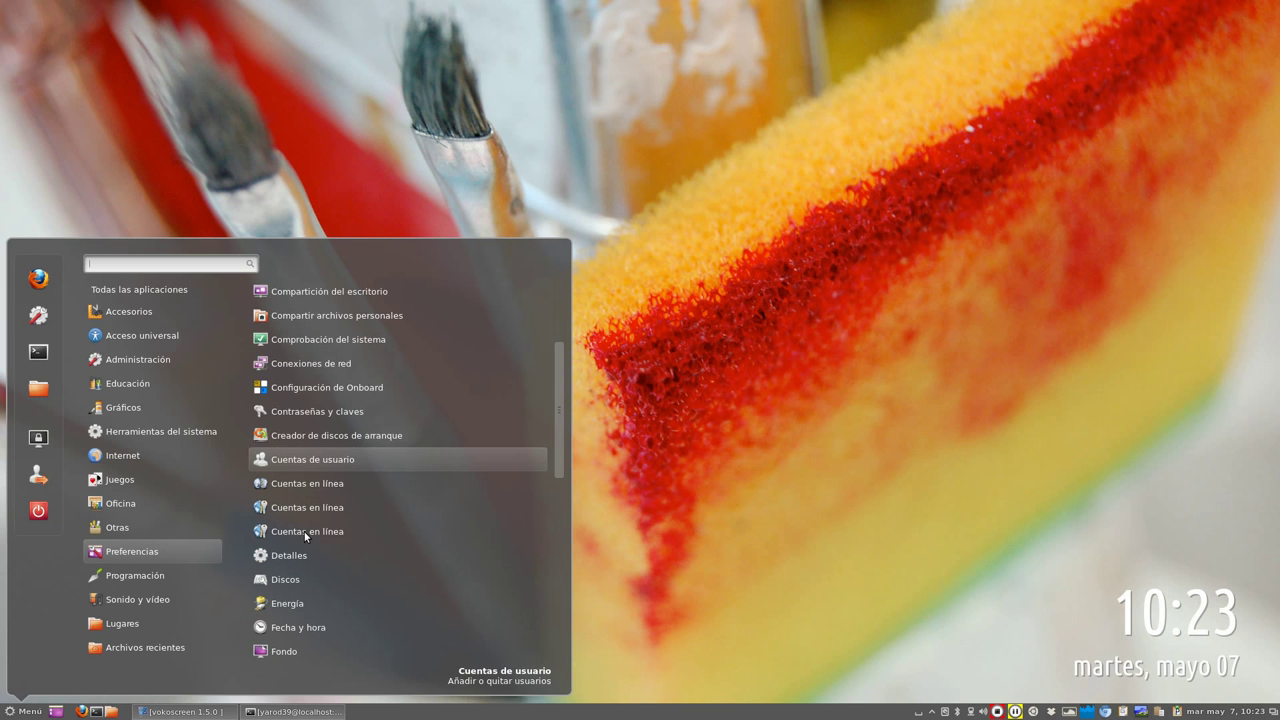
pyautogui.scroll(-2, 305, 536)
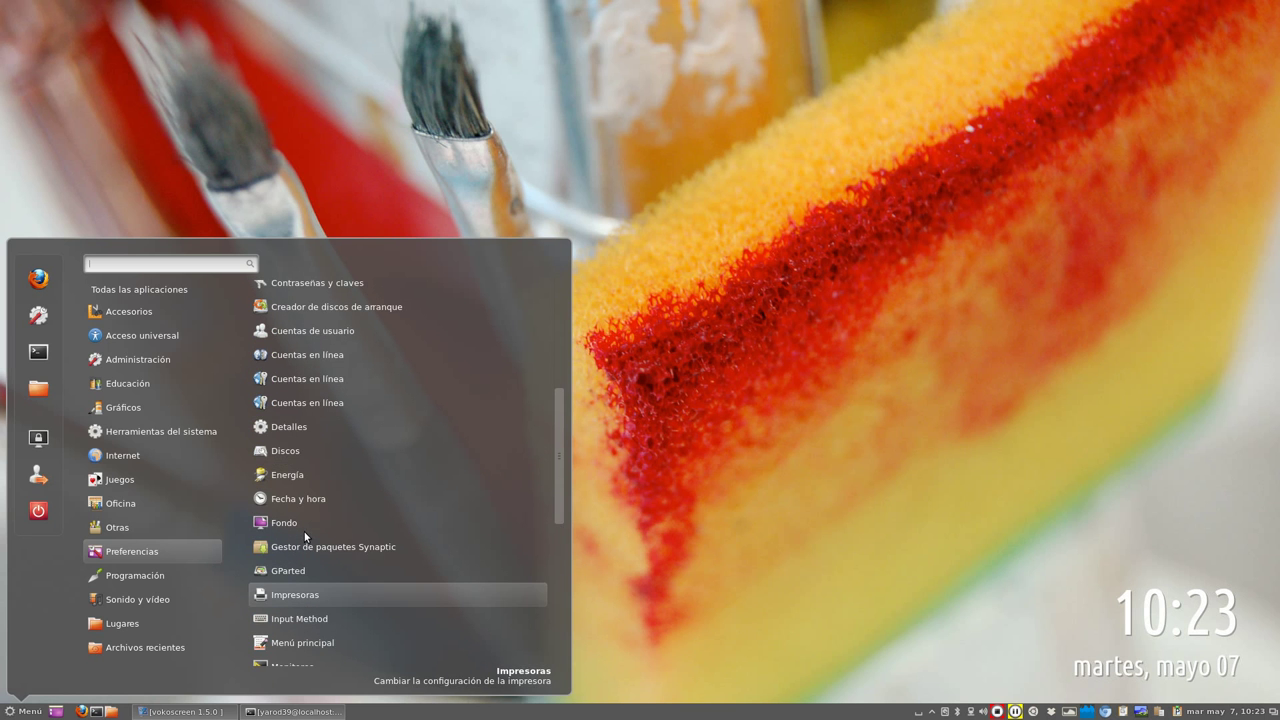
pyautogui.scroll(-6, 304, 536)
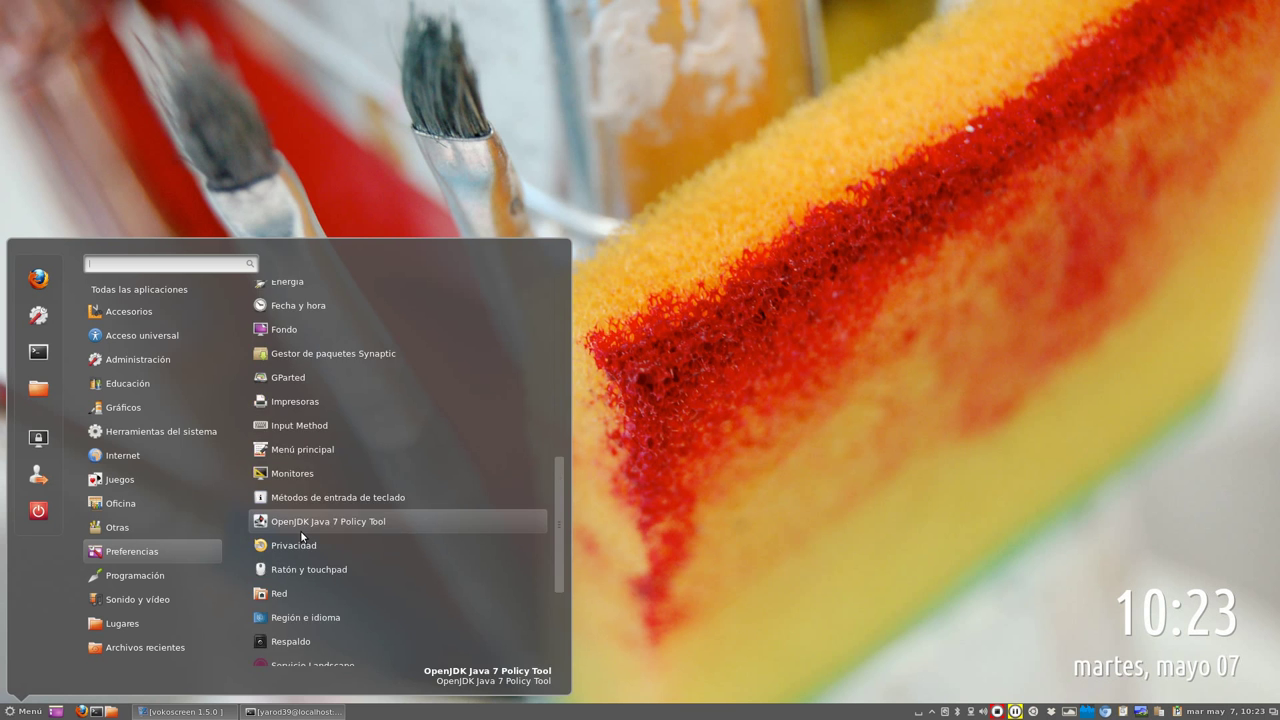
pyautogui.scroll(-1, 301, 536)
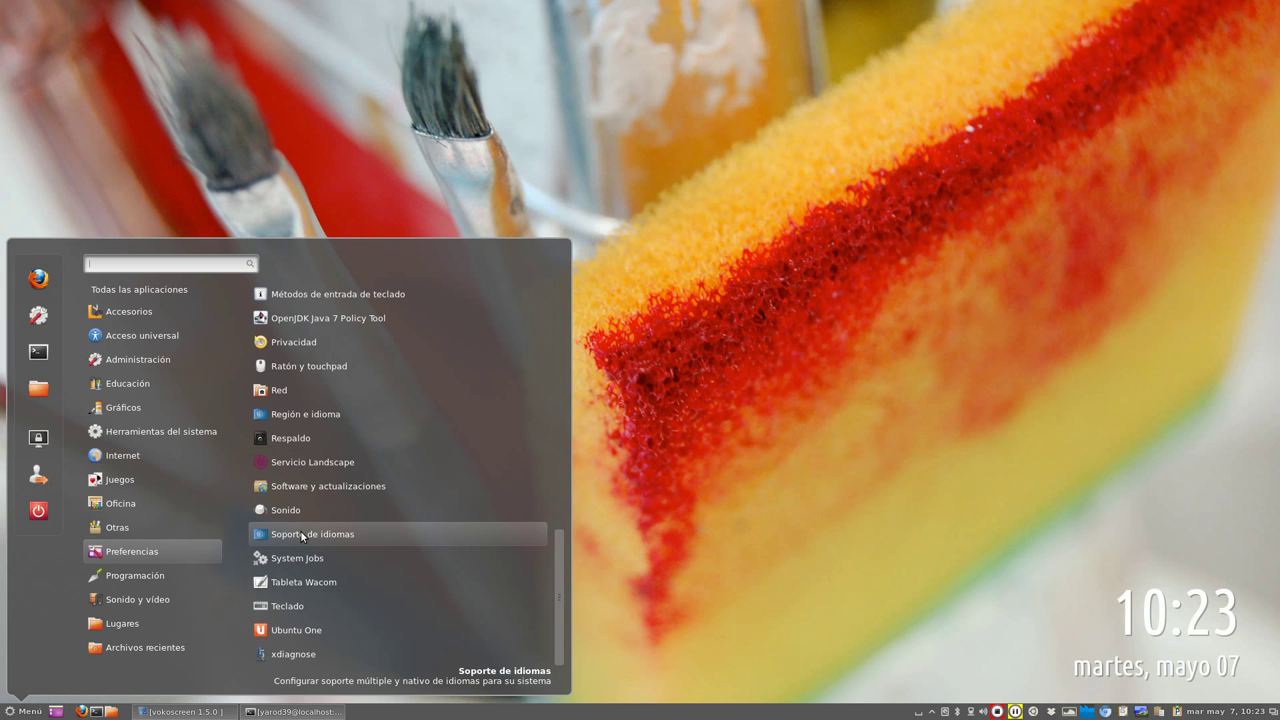
pyautogui.scroll(2, 301, 536)
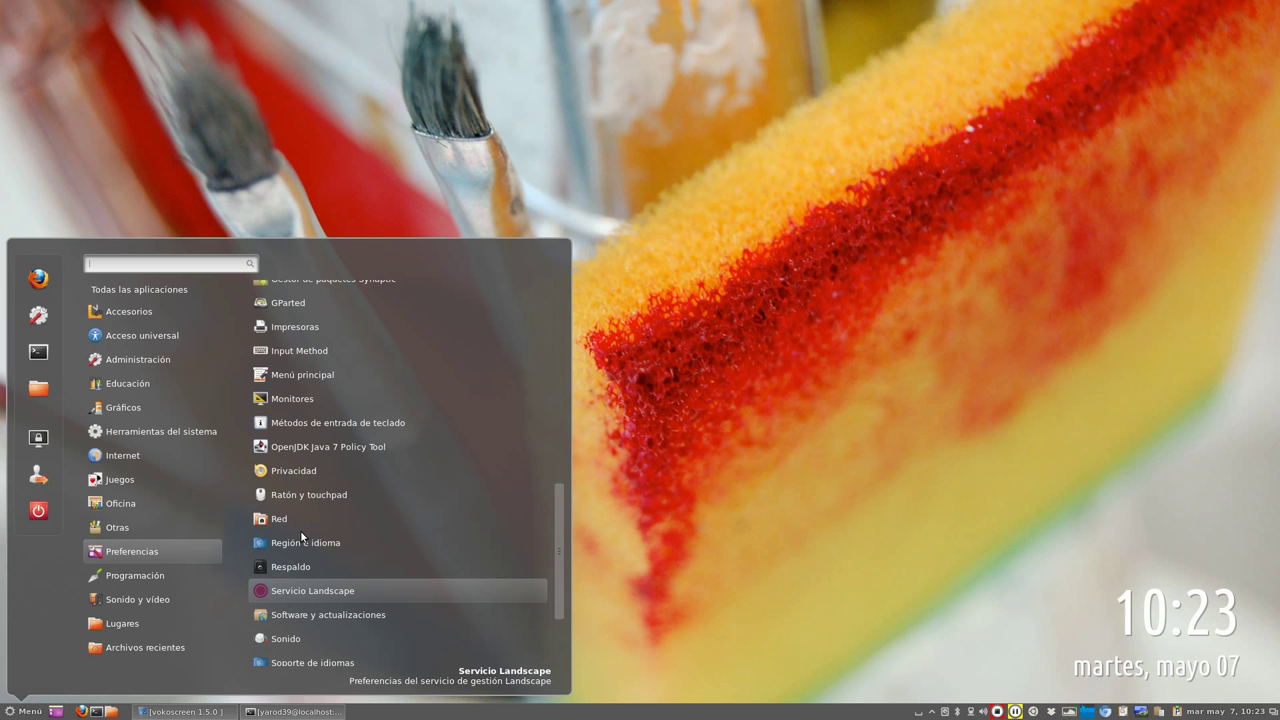
pyautogui.scroll(2, 301, 536)
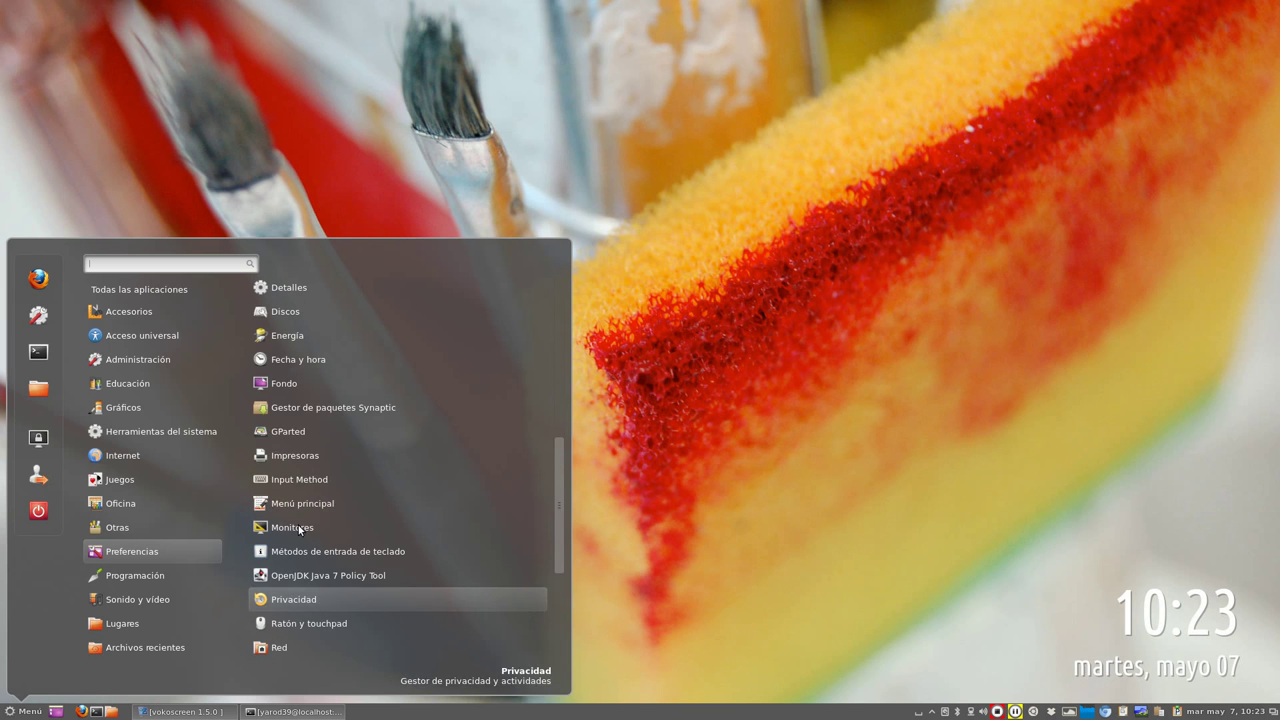
pyautogui.click(302, 384)
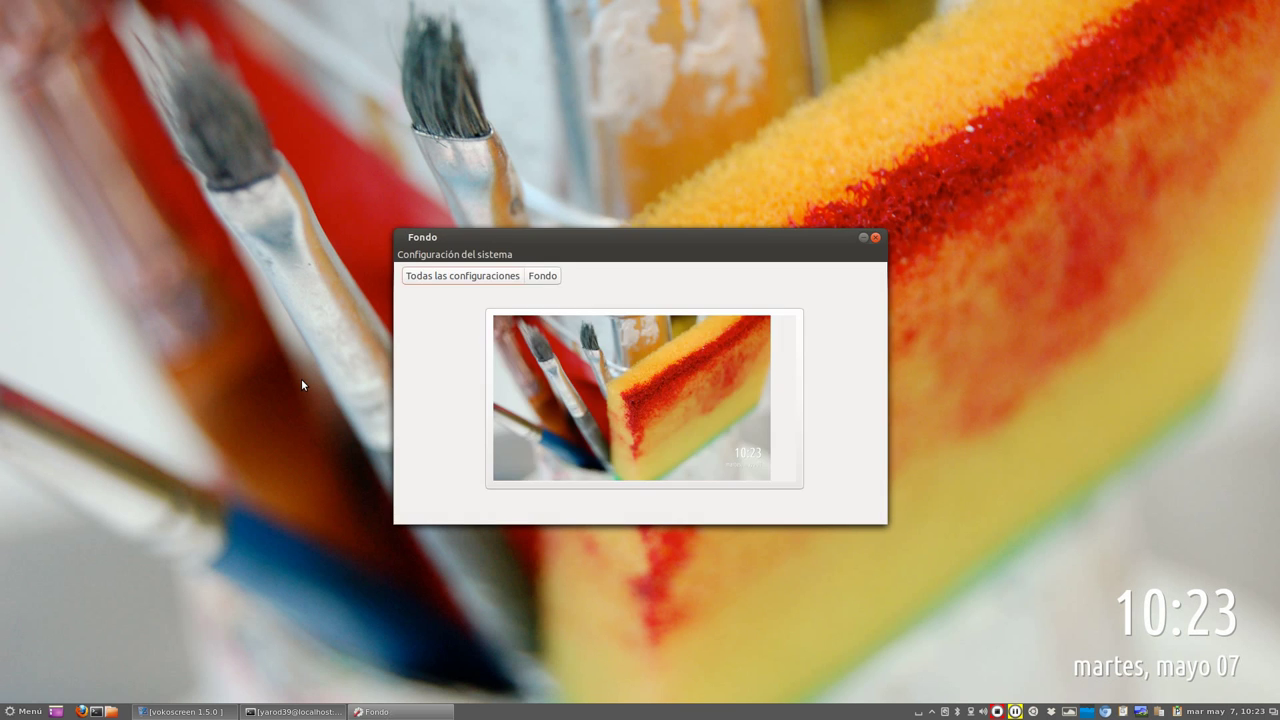
pyautogui.click(876, 237)
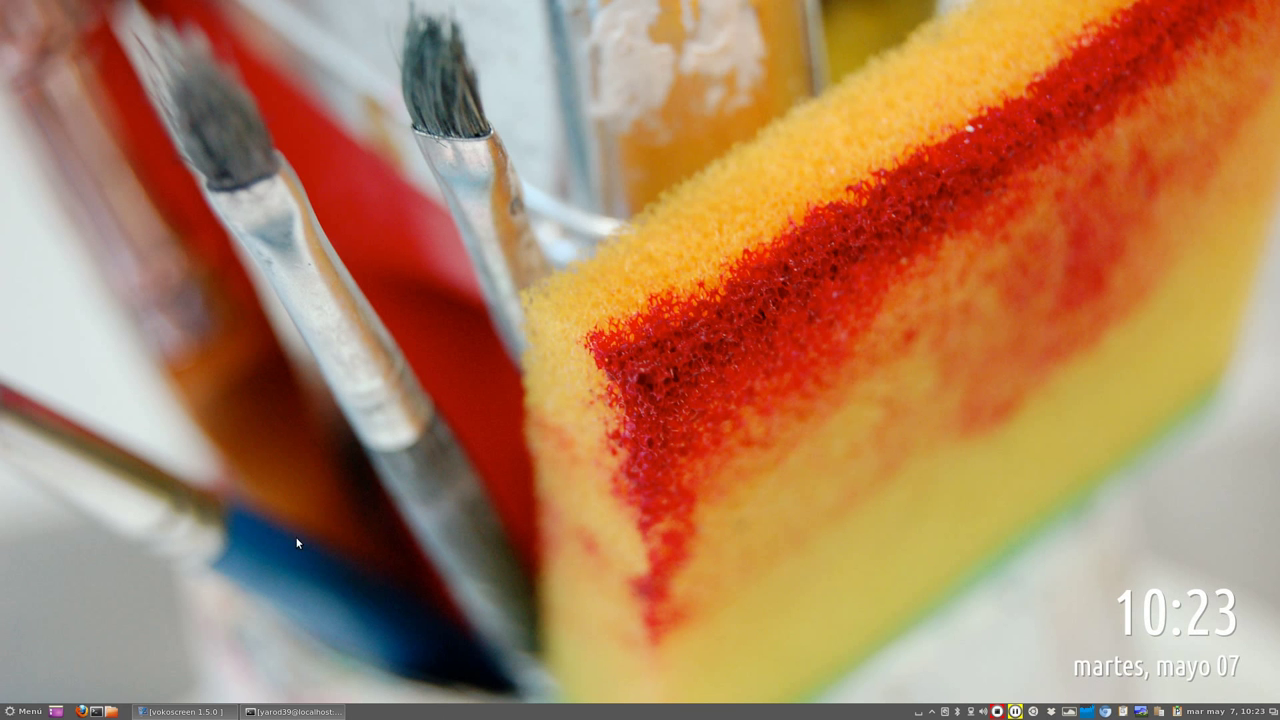
# Bring up the terminal with the Cinnamon installation commands in a larger window to read them, and minimize it
pyautogui.click(293, 711)
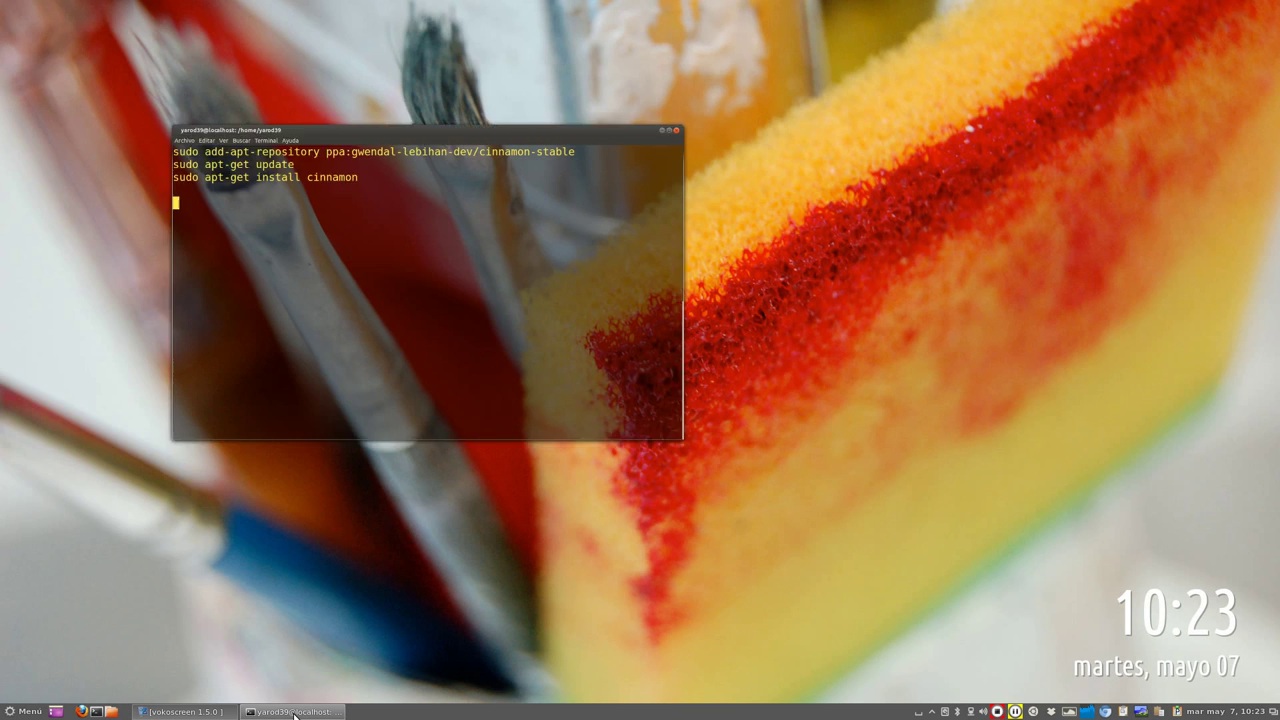
pyautogui.moveTo(334, 25); pyautogui.dragTo(544, 65)
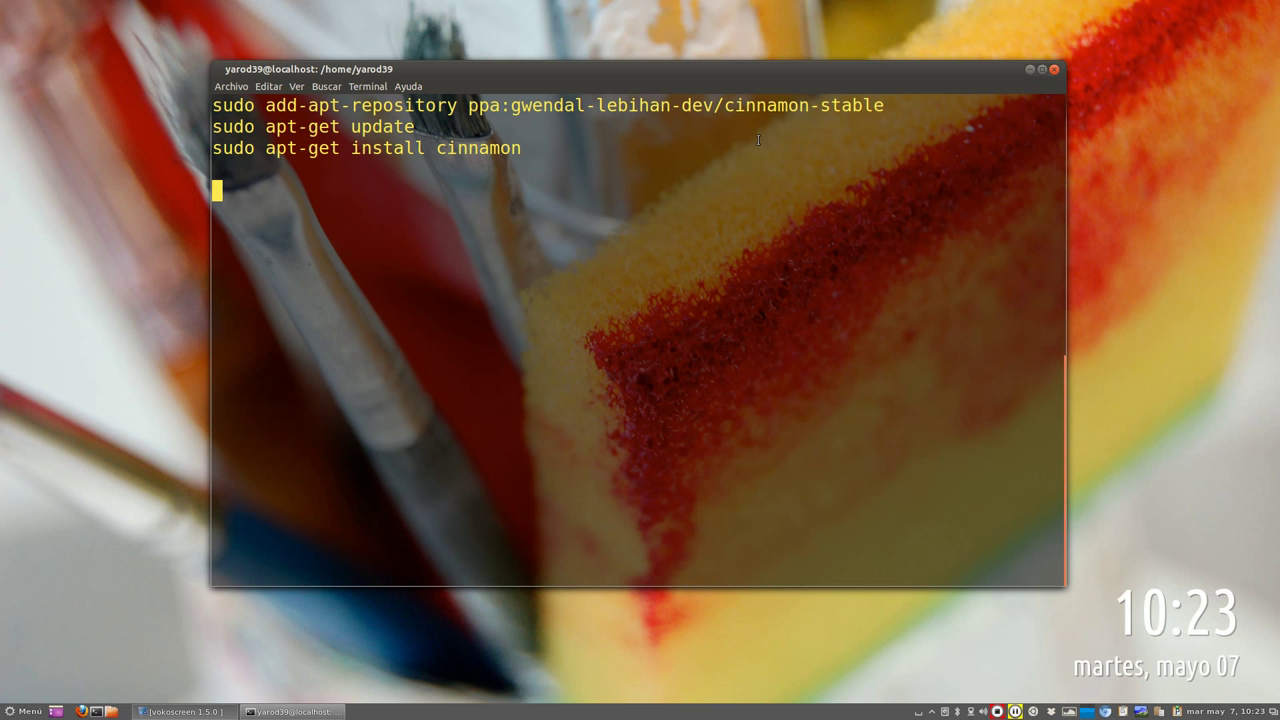
pyautogui.click(1030, 69)
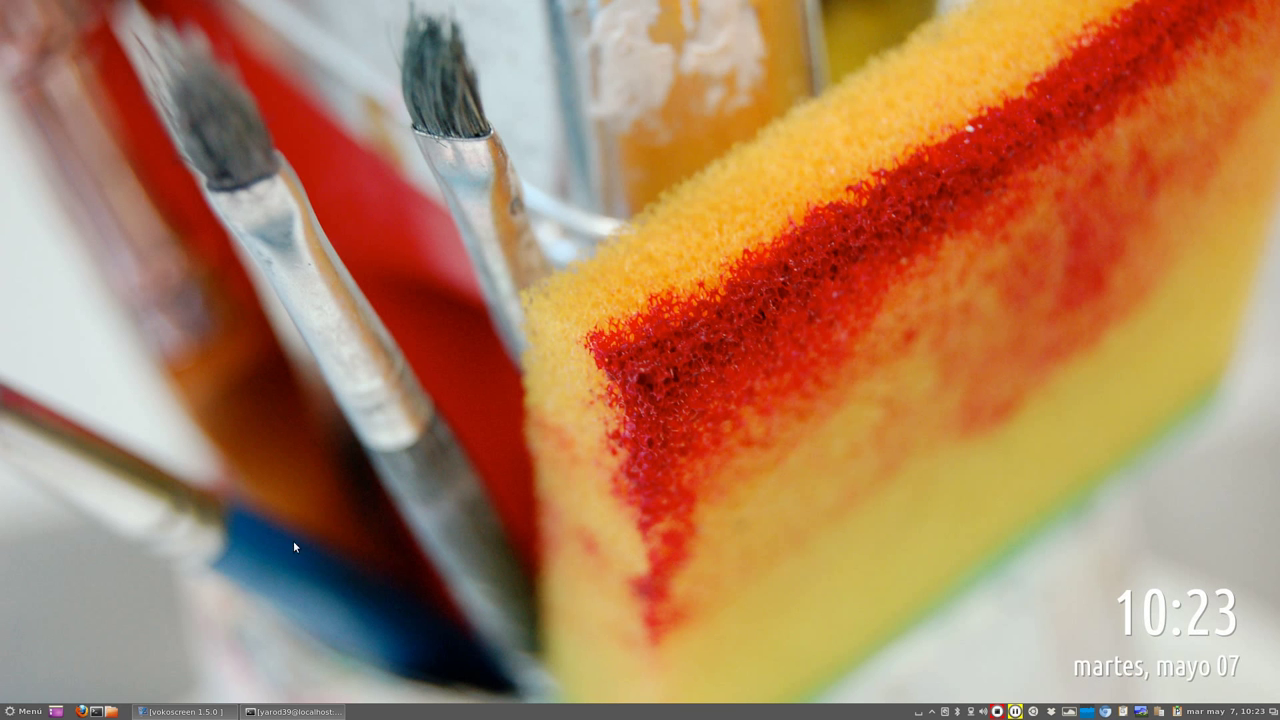
# Examine the application menu's categories, including Archivos recientes, Lugares, Programación and the full Preferencias list
pyautogui.rightClick(33, 714)
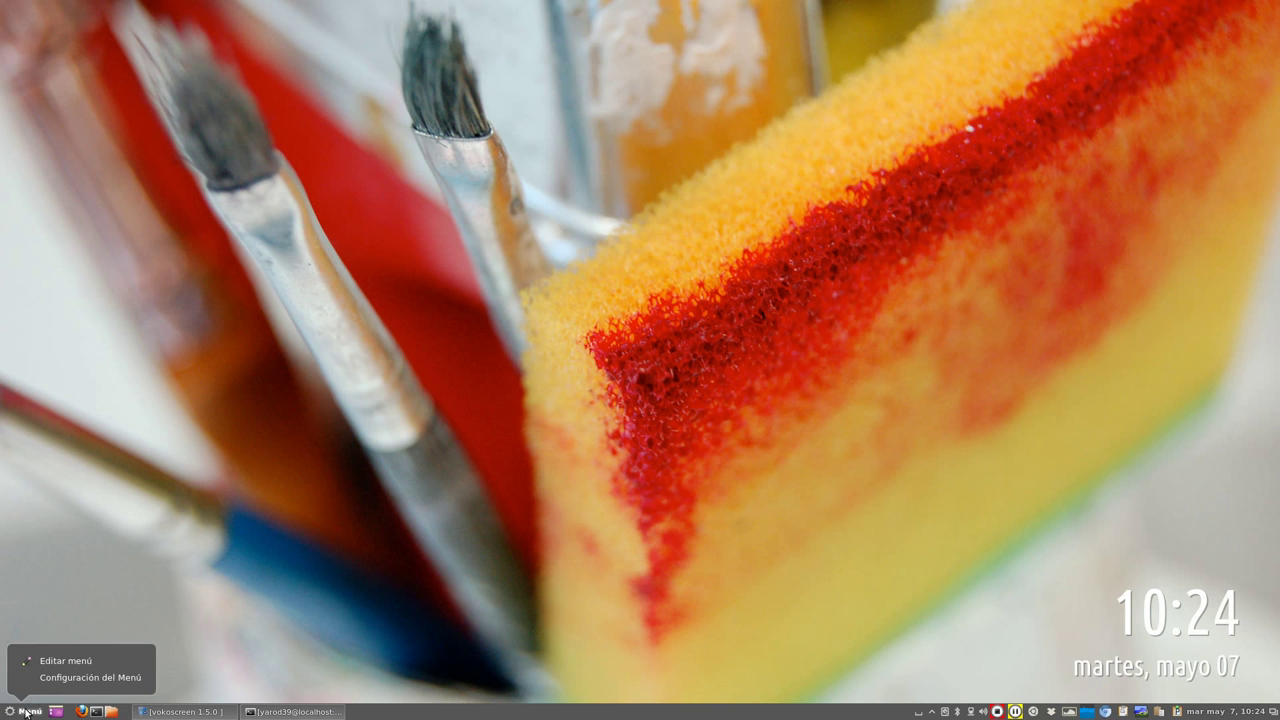
pyautogui.click(27, 713)
pyautogui.click(27, 713)
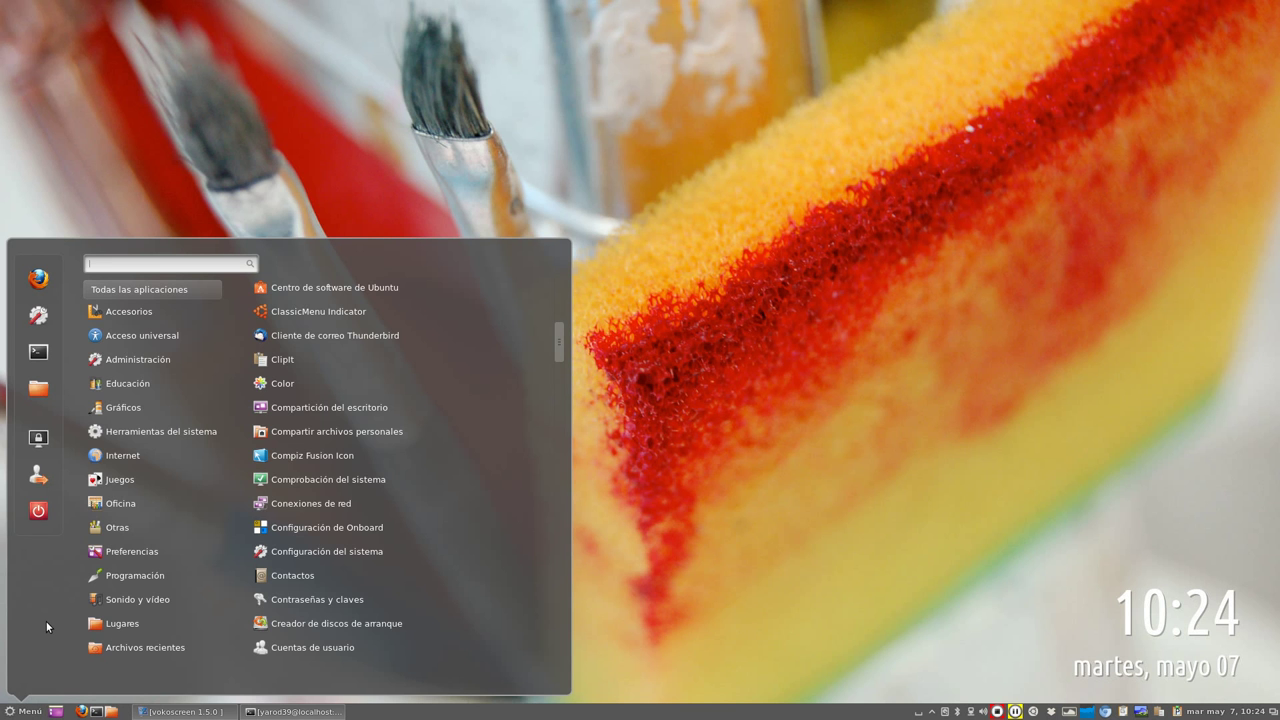
pyautogui.moveTo(131, 652)
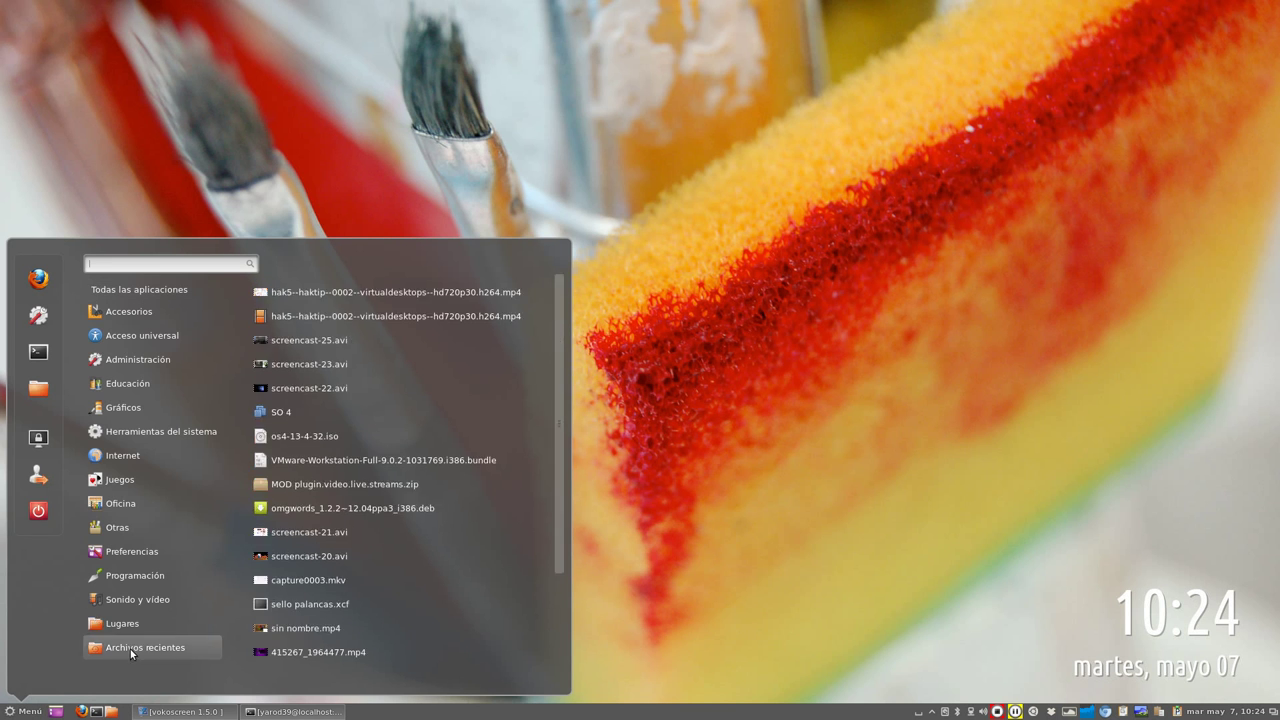
pyautogui.scroll(-3, 305, 627)
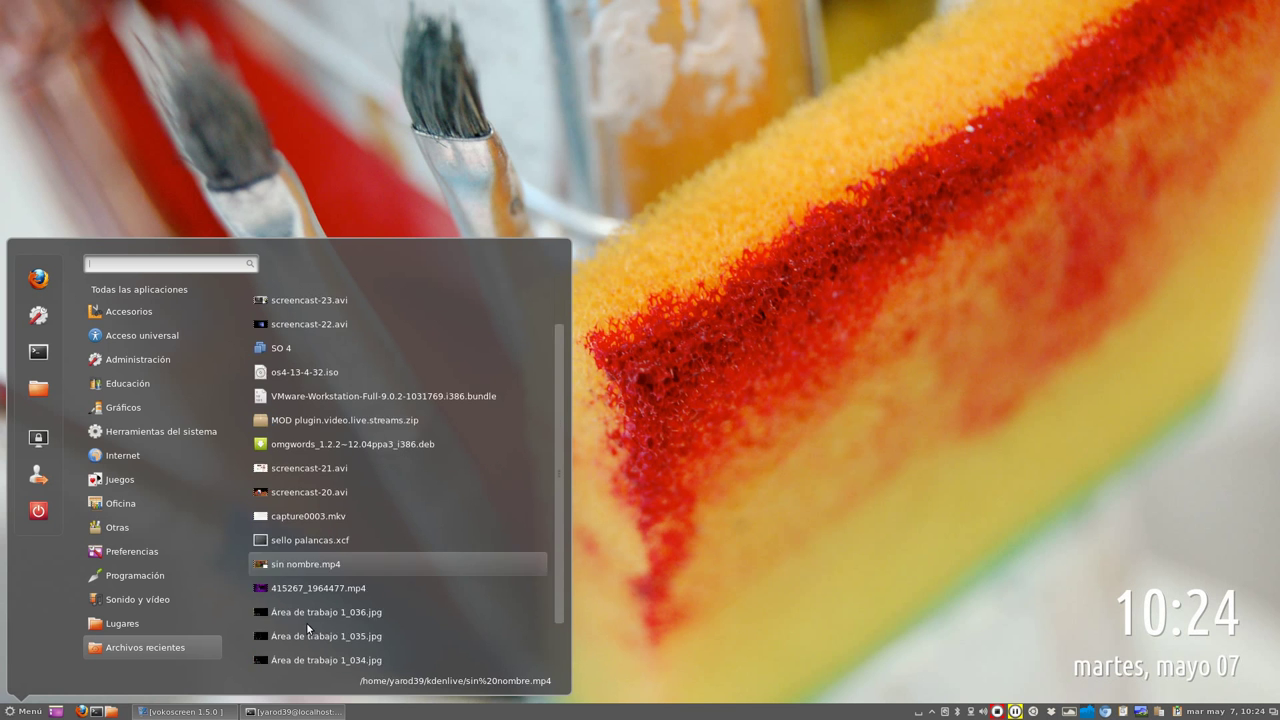
pyautogui.moveTo(105, 628)
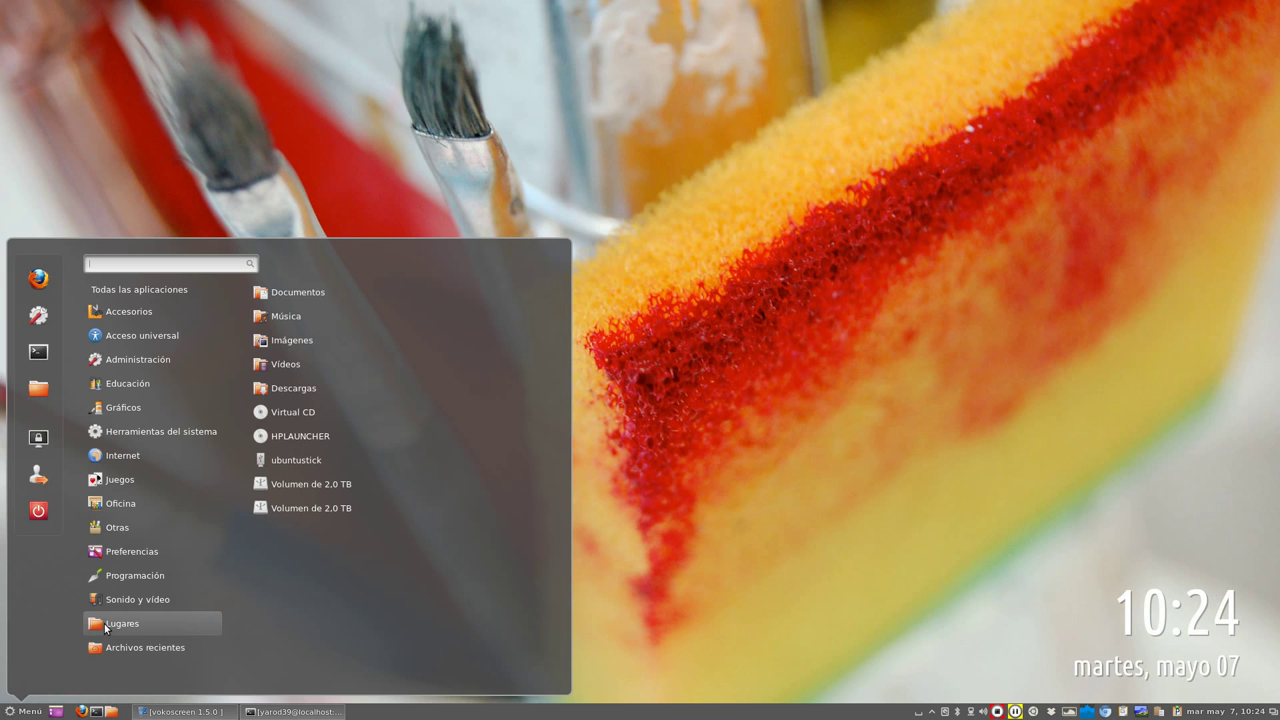
pyautogui.moveTo(118, 598)
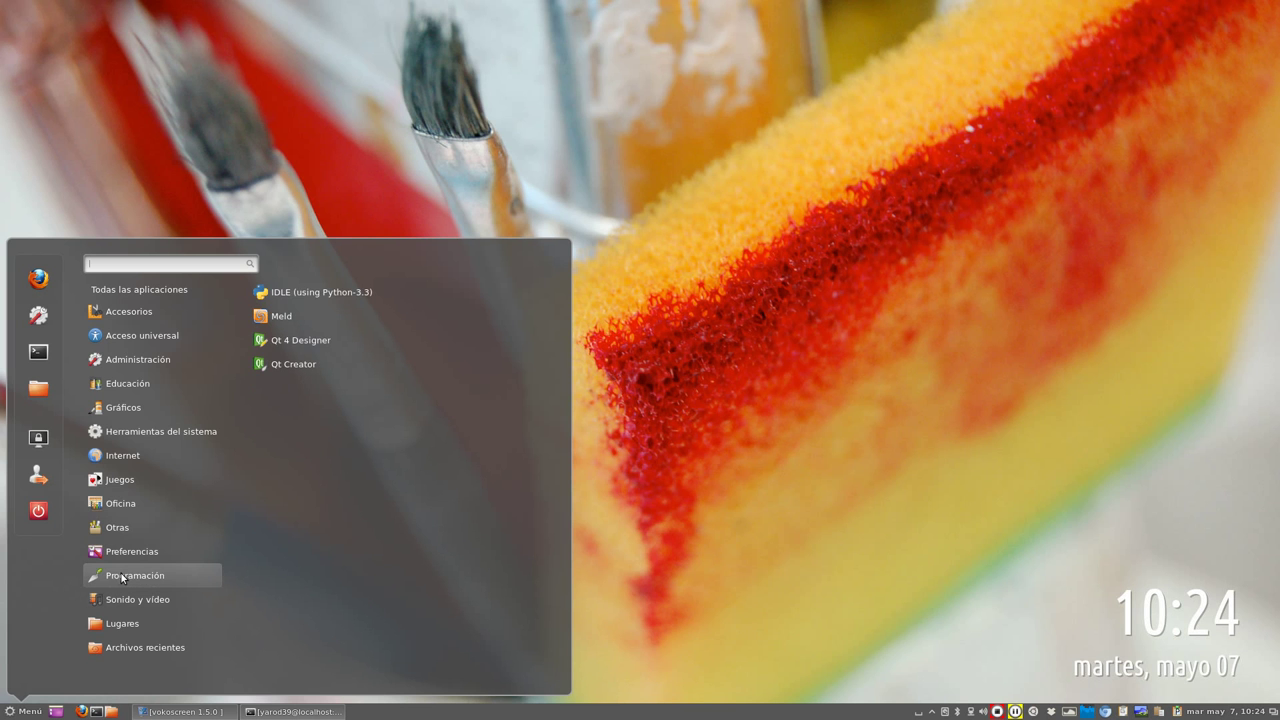
pyautogui.moveTo(127, 552)
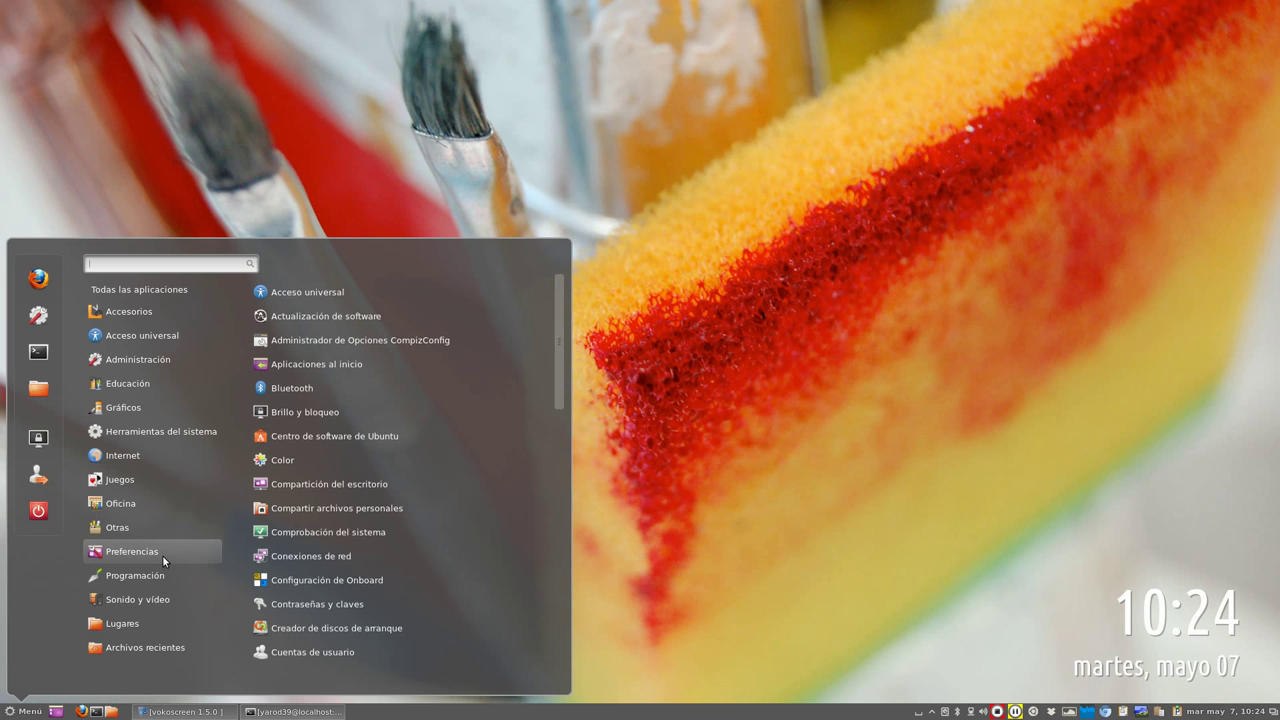
pyautogui.scroll(-5, 322, 547)
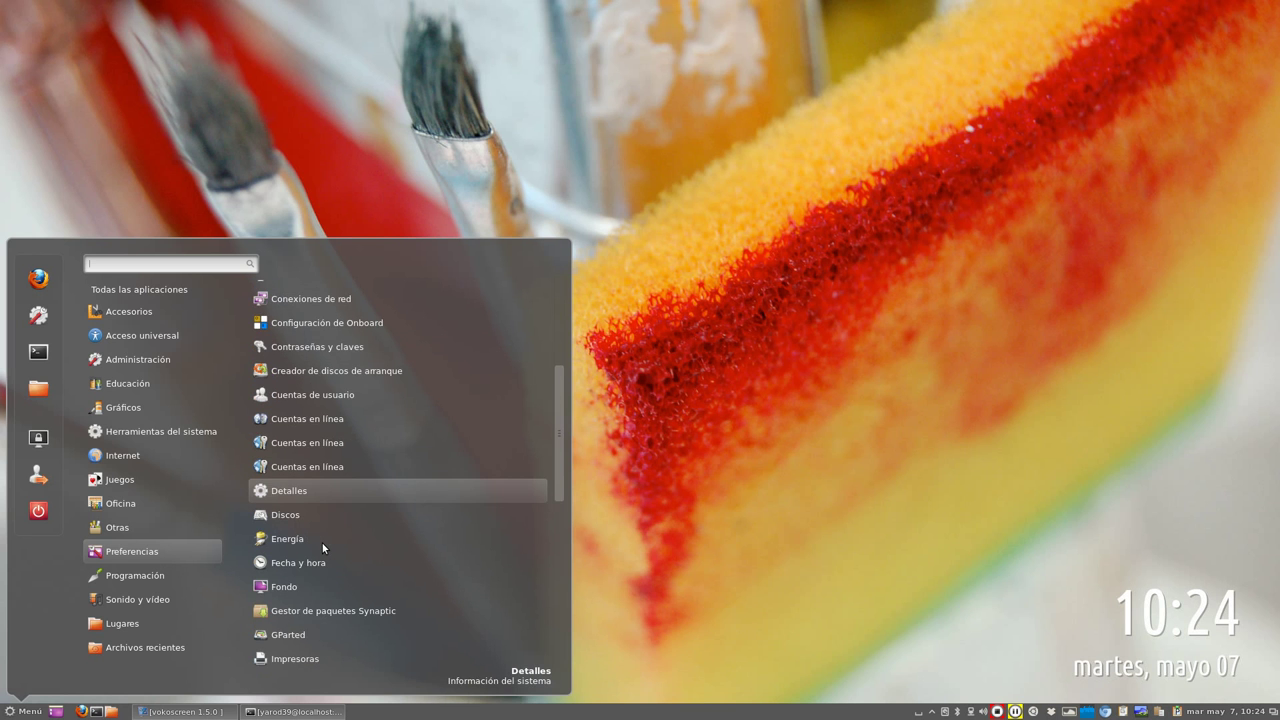
pyautogui.scroll(-4, 322, 543)
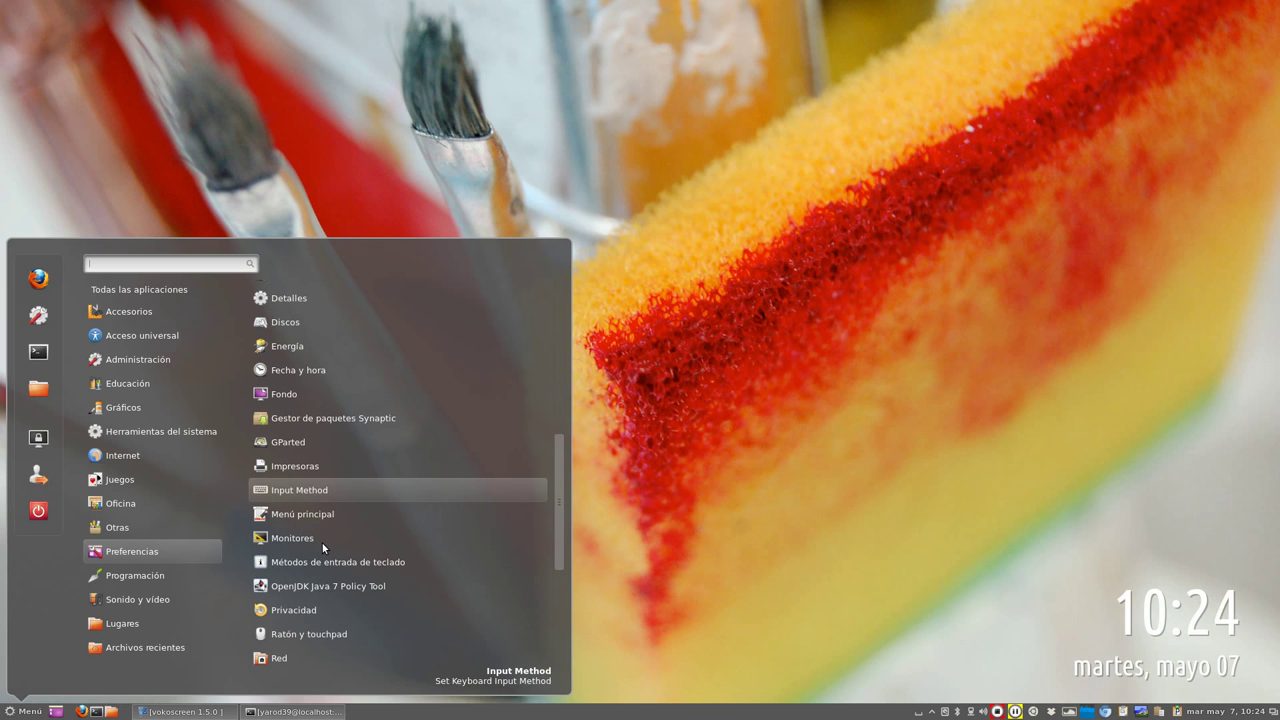
pyautogui.scroll(-5, 322, 543)
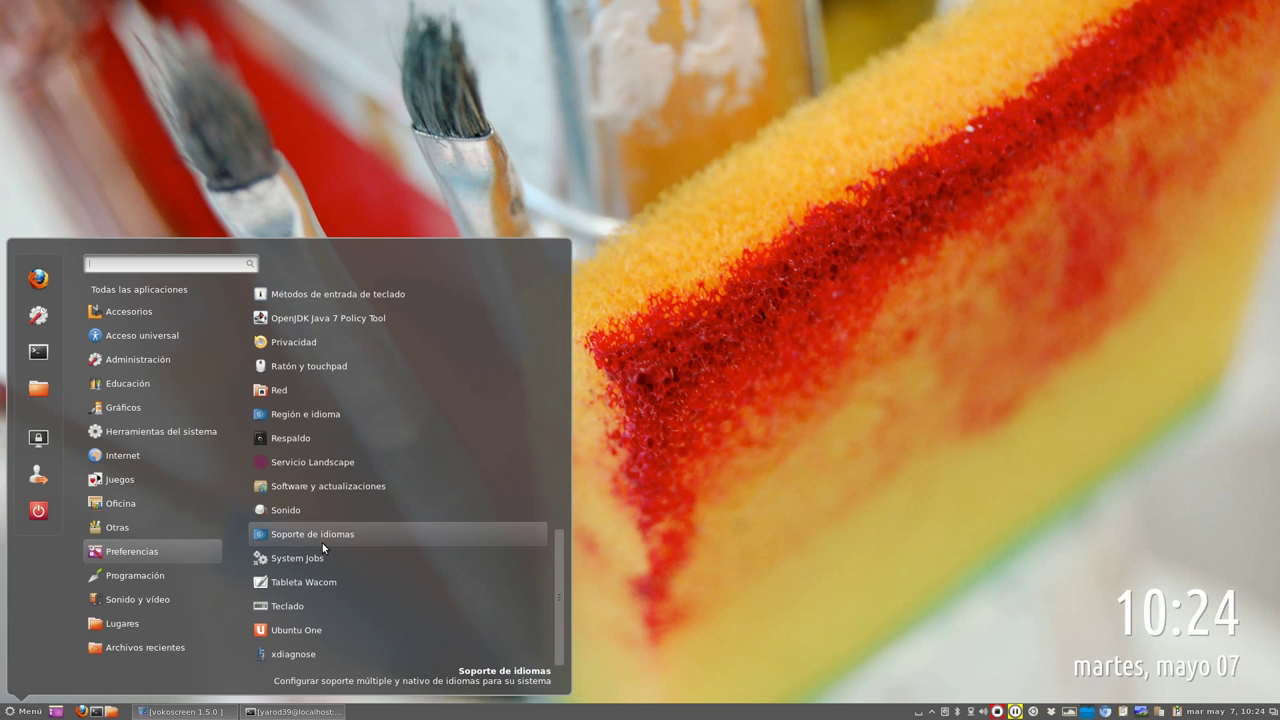
# View the desktop's context options and the panel's workspace window list, calendar and removable drives applets
pyautogui.rightClick(723, 442)
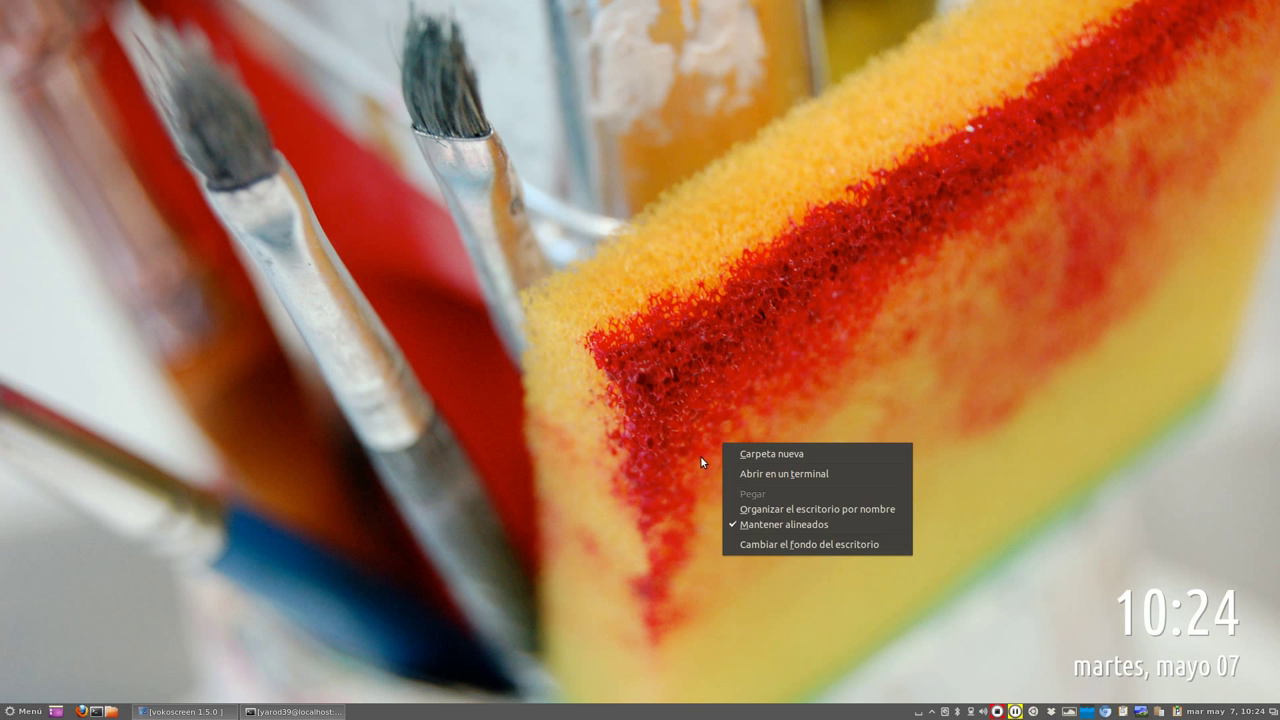
pyautogui.click(667, 473)
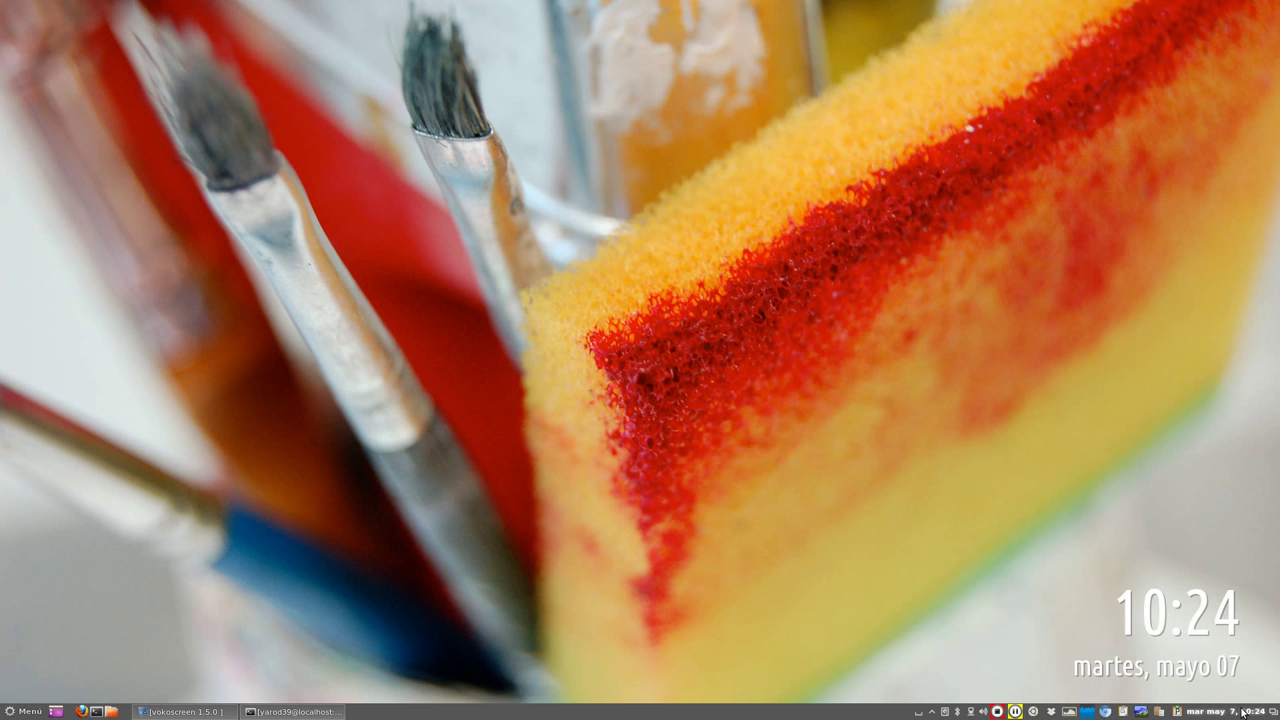
pyautogui.click(1272, 712)
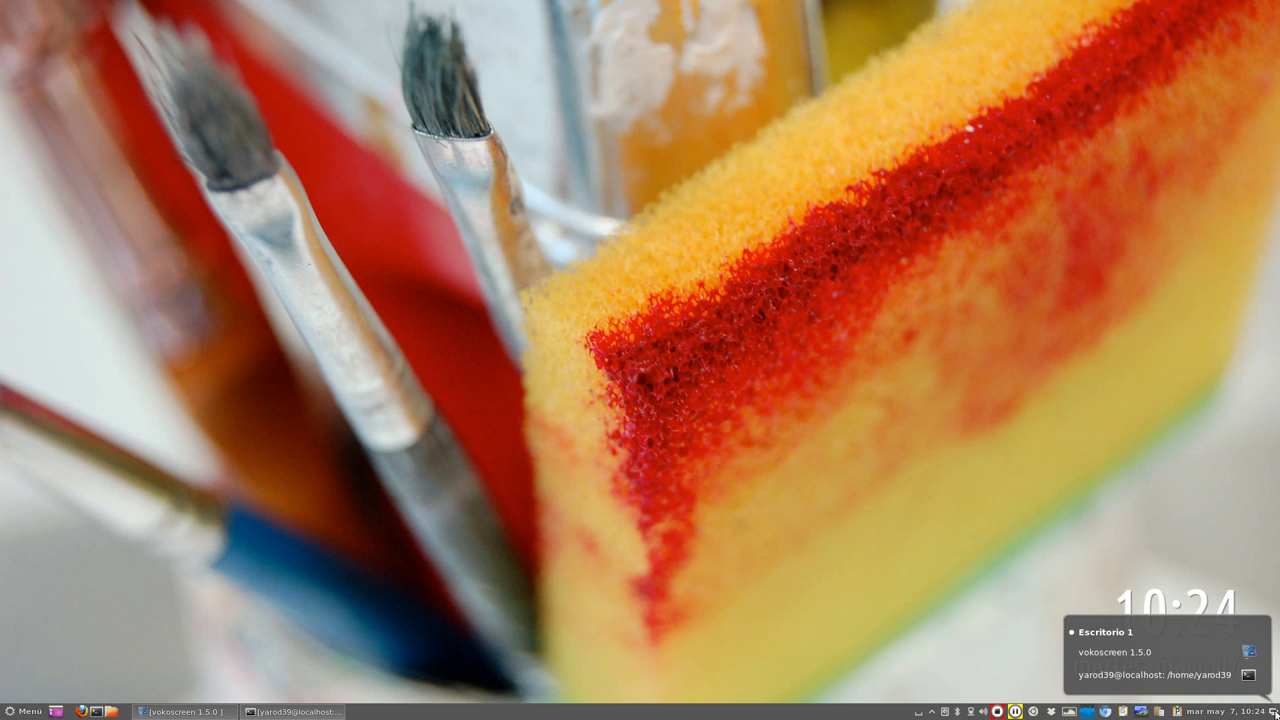
pyautogui.click(1220, 714)
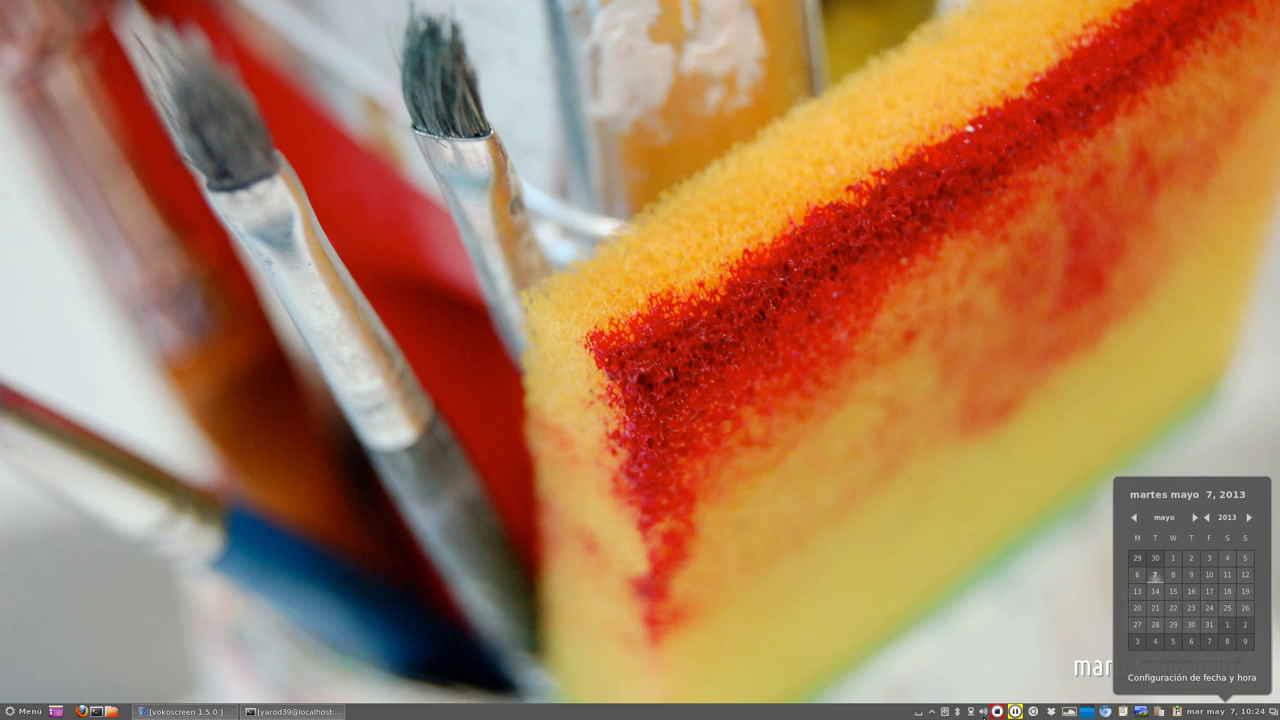
pyautogui.click(945, 712)
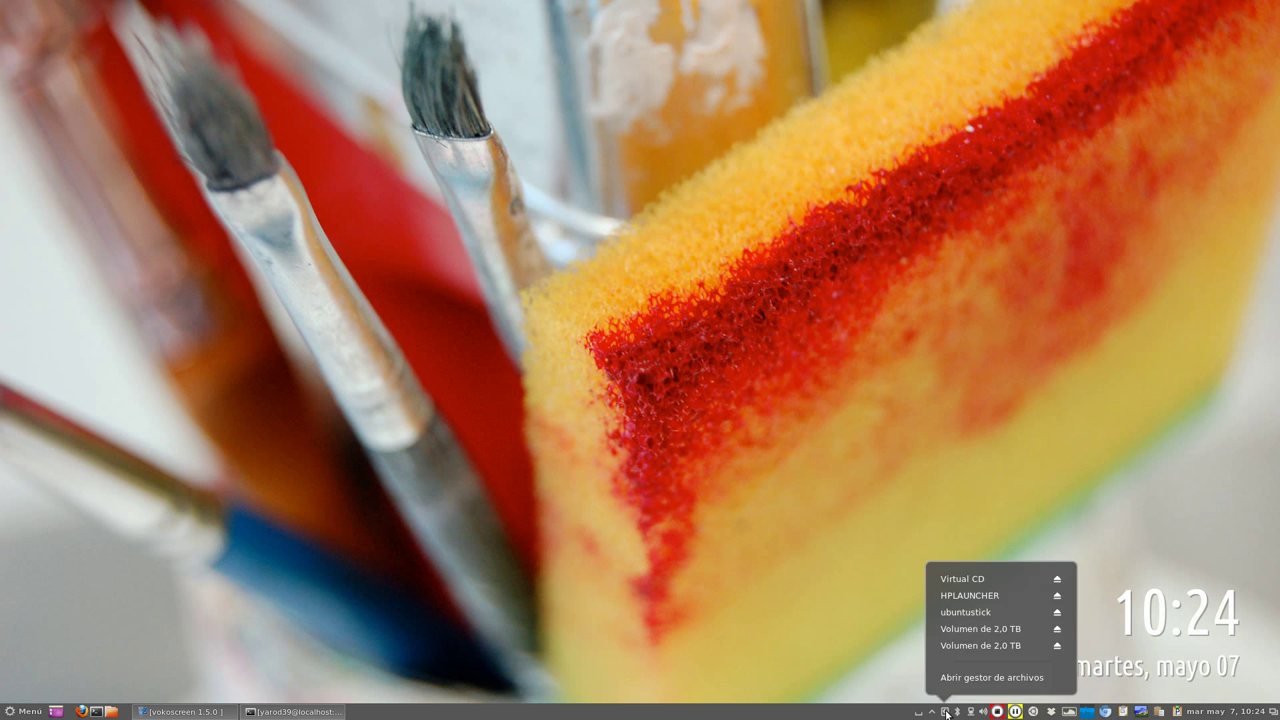
pyautogui.click(946, 713)
# Open the Temas settings from the panel's Ajustes options
pyautogui.rightClick(933, 713)
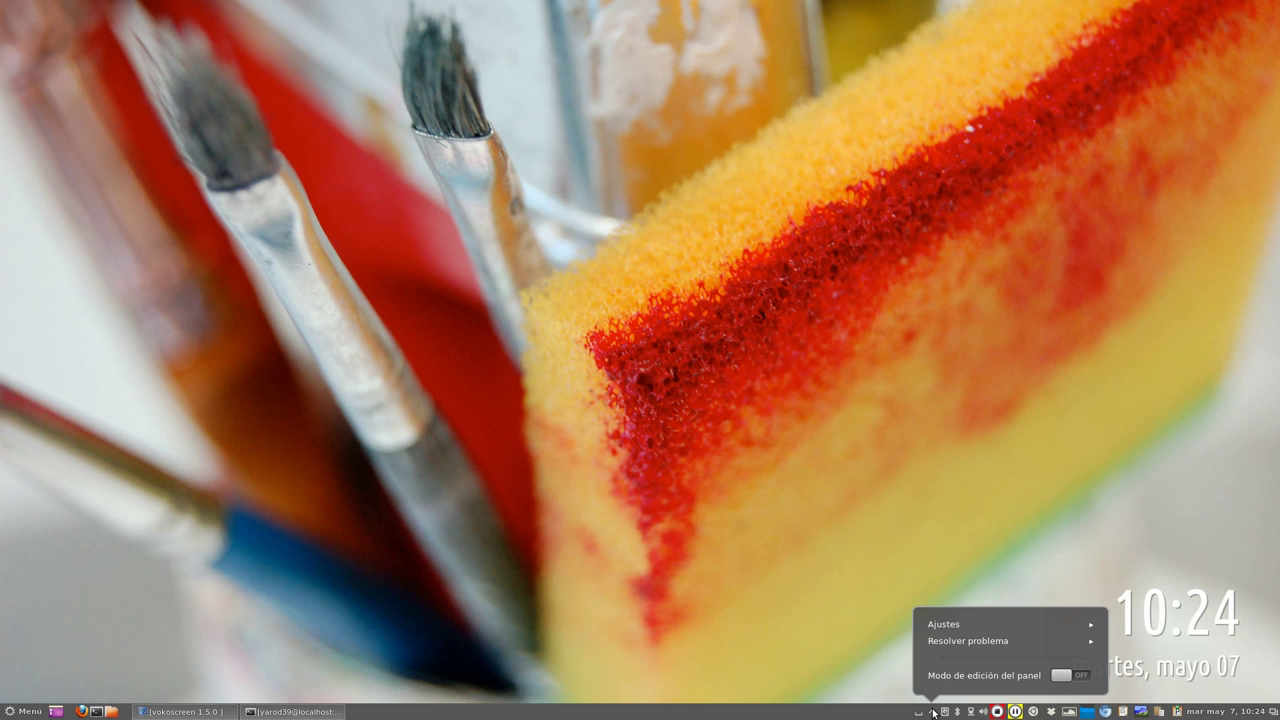
pyautogui.click(942, 624)
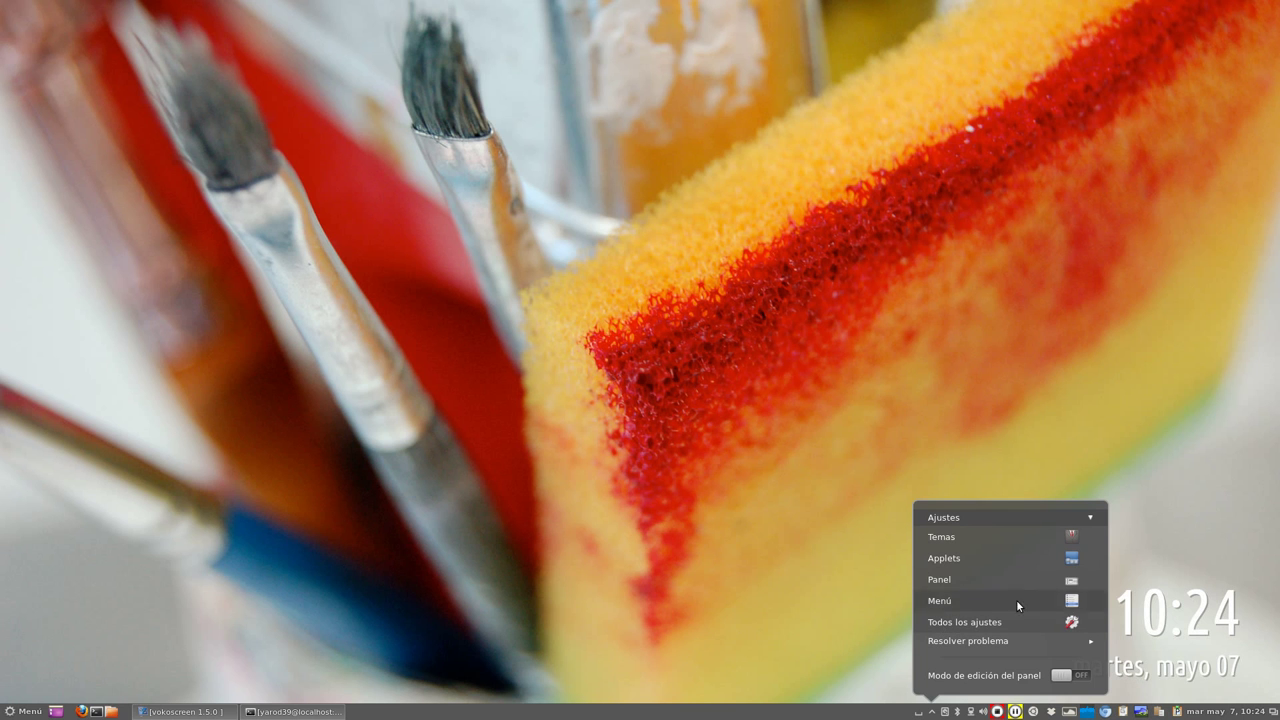
pyautogui.click(986, 531)
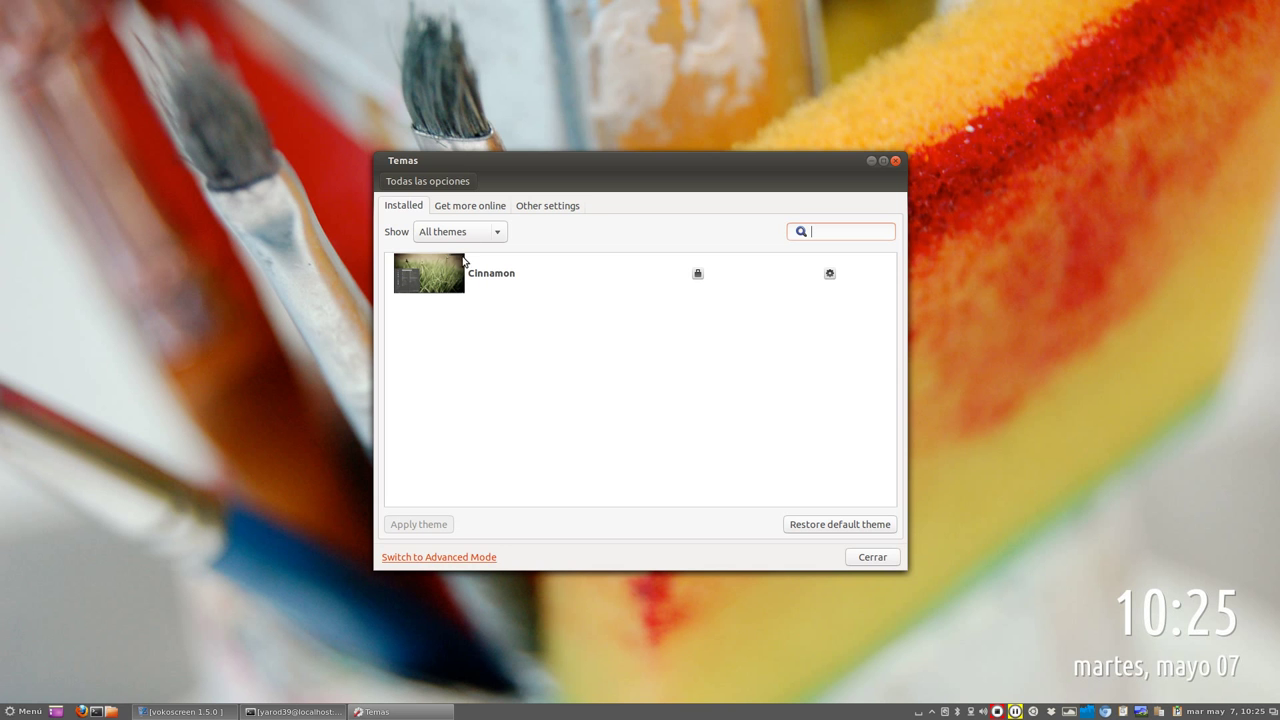
# Filter the installed themes to Inactive themes and switch the list back to All themes
pyautogui.click(503, 233)
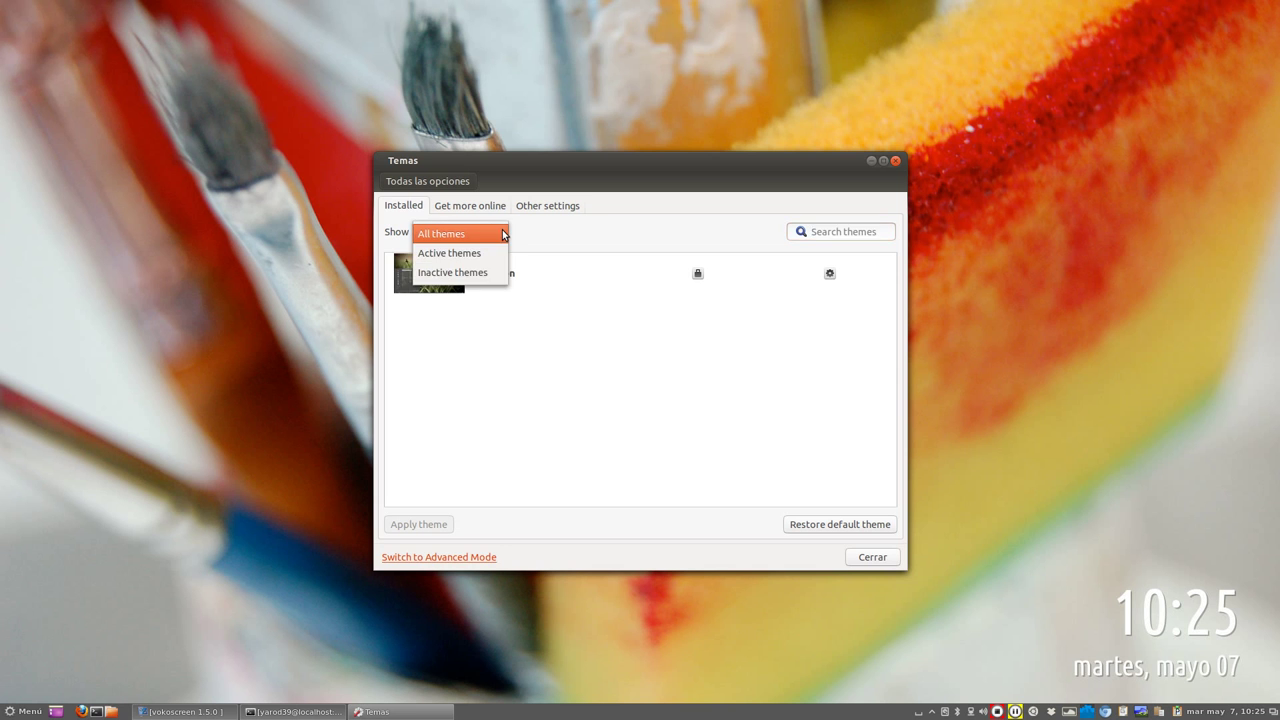
pyautogui.click(503, 275)
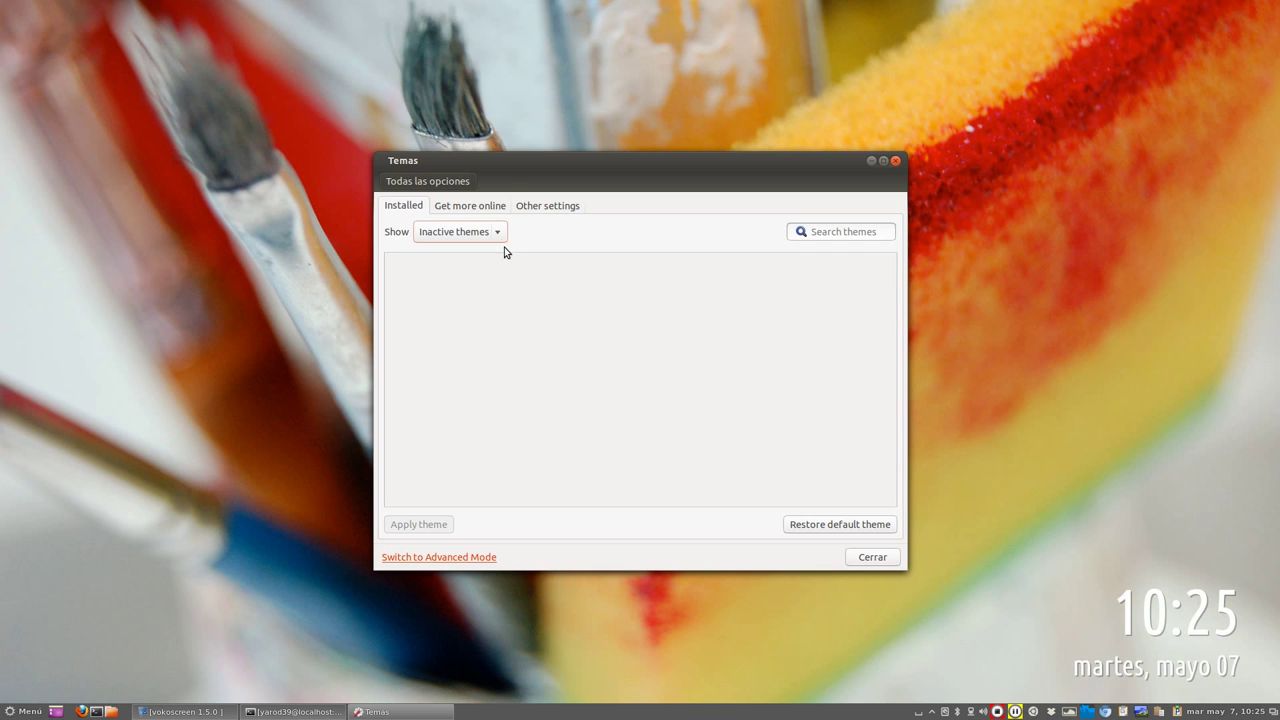
pyautogui.click(500, 234)
pyautogui.click(494, 199)
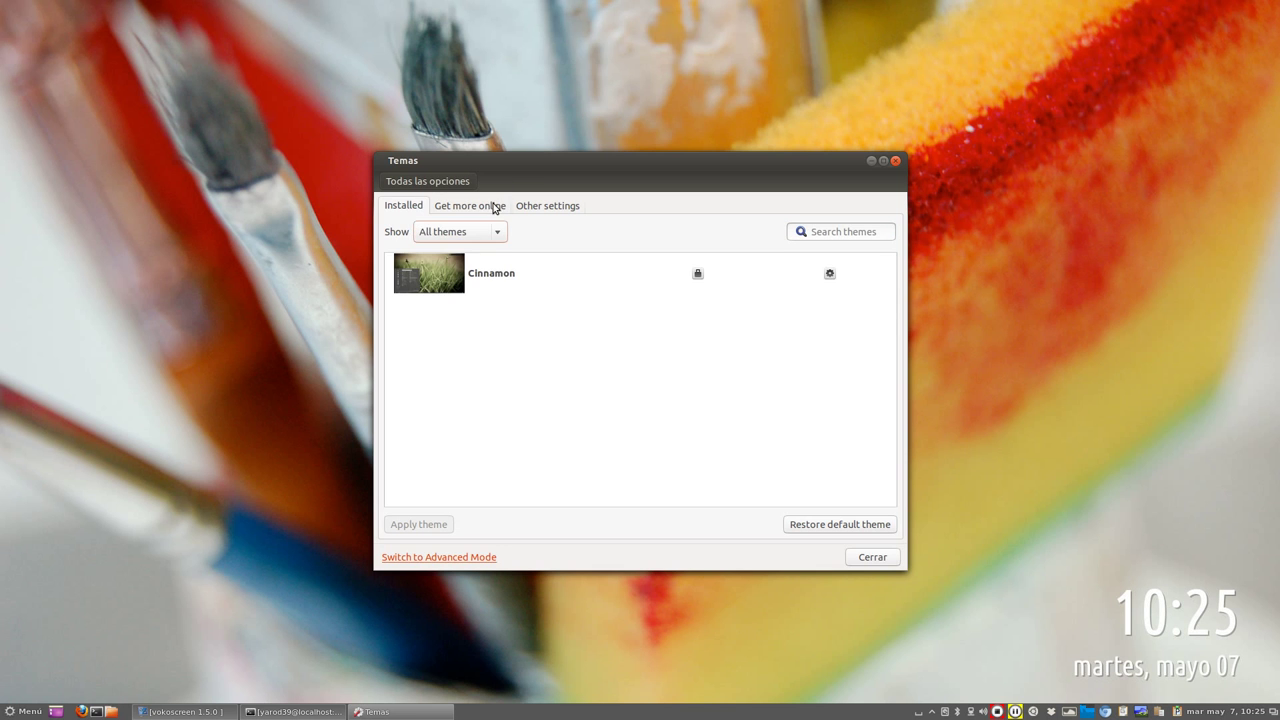
# Try to install the Minty theme from the online theme list and dismiss the resulting dialog
pyautogui.click(465, 207)
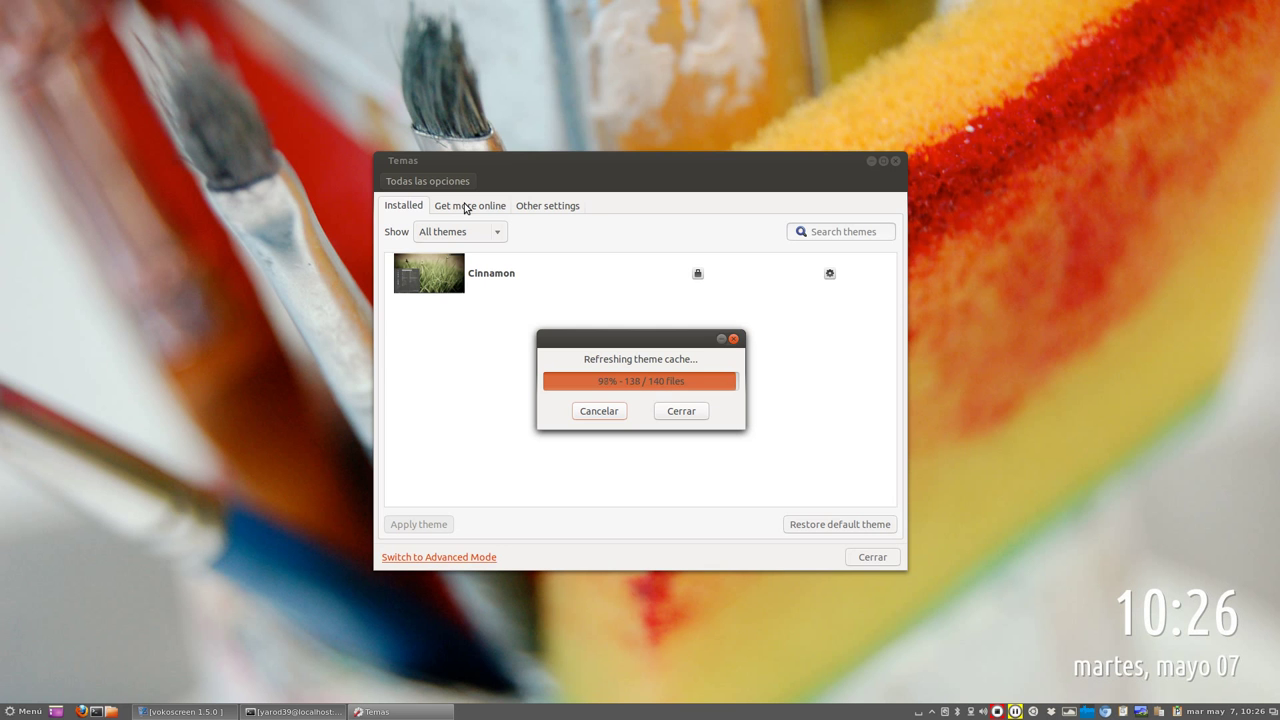
pyautogui.click(465, 207)
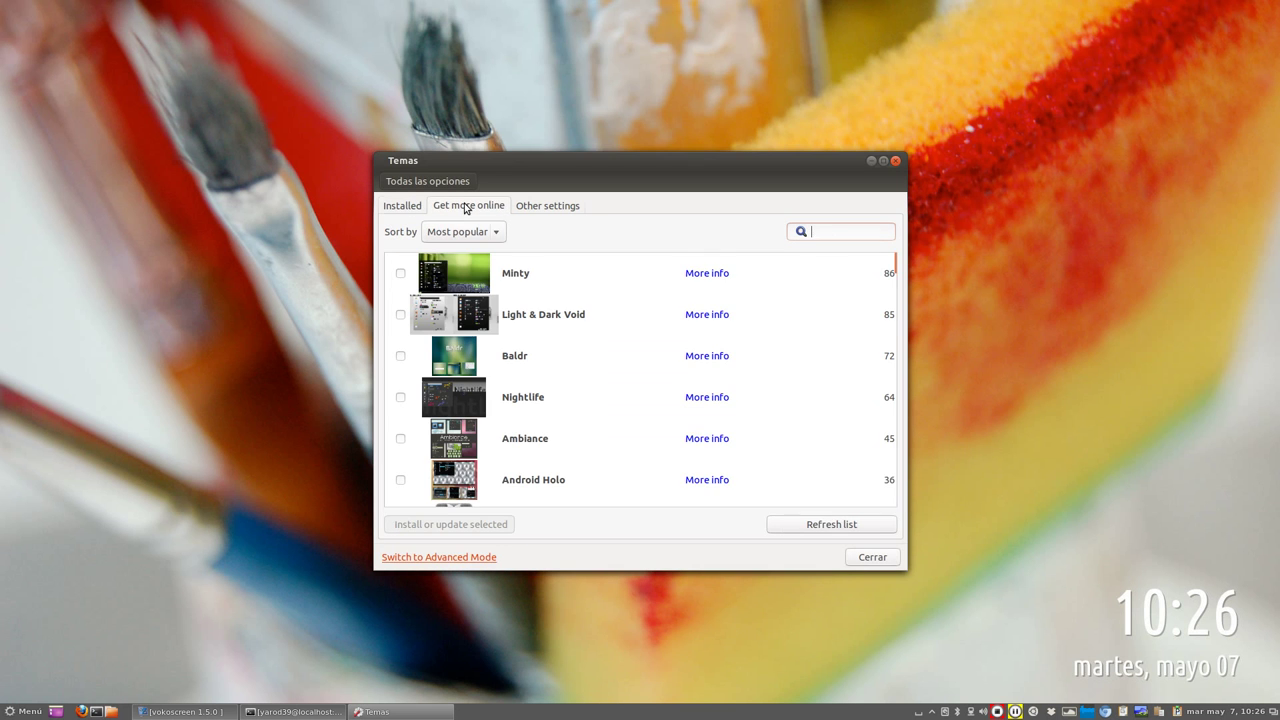
pyautogui.click(401, 274)
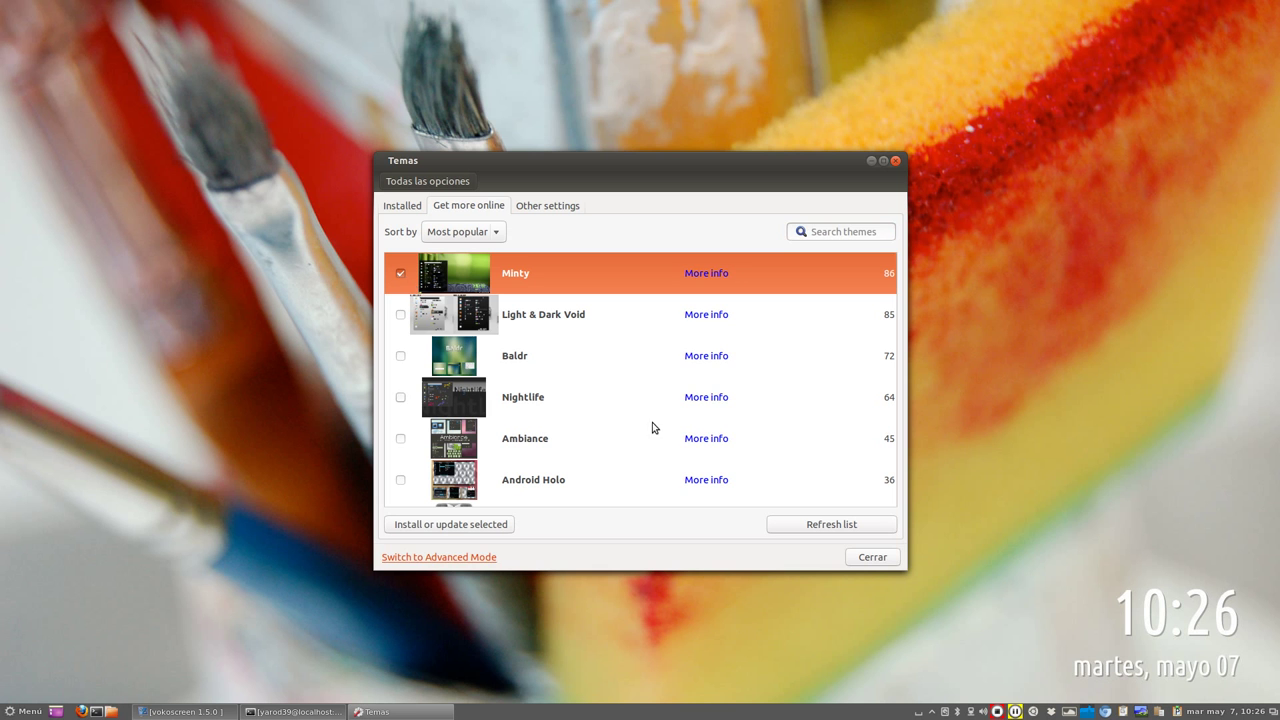
pyautogui.click(455, 525)
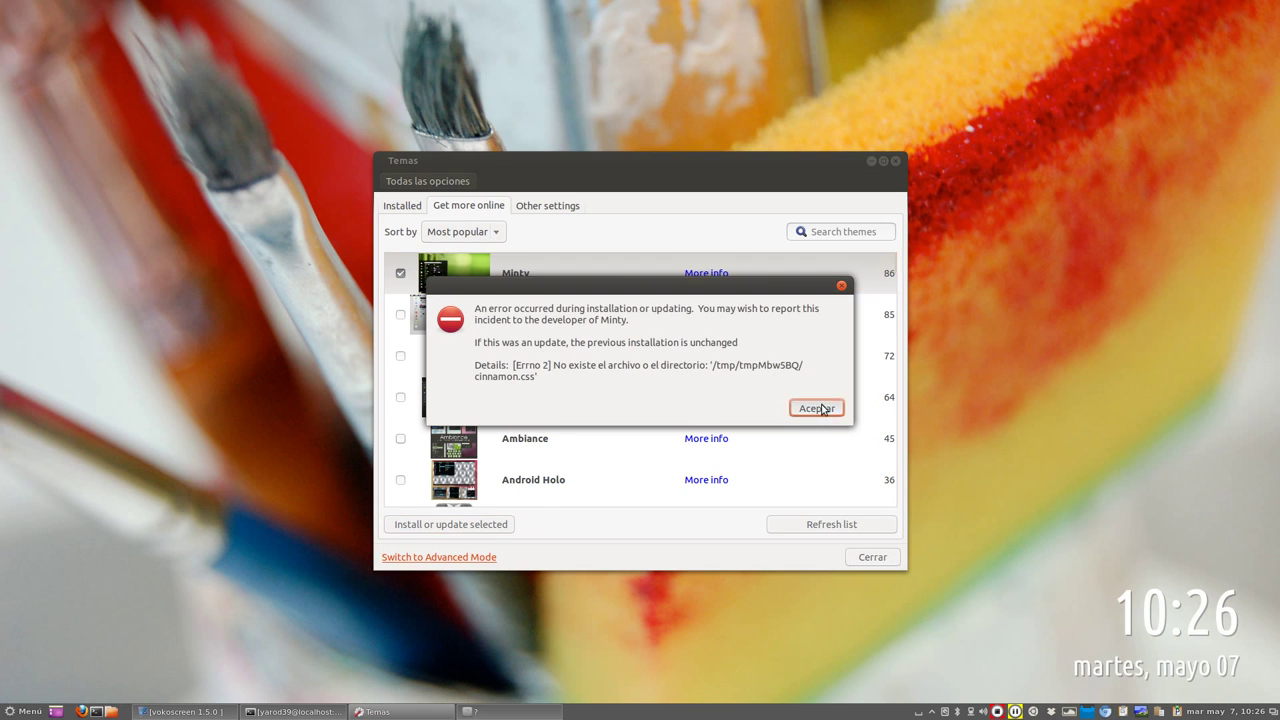
pyautogui.click(813, 406)
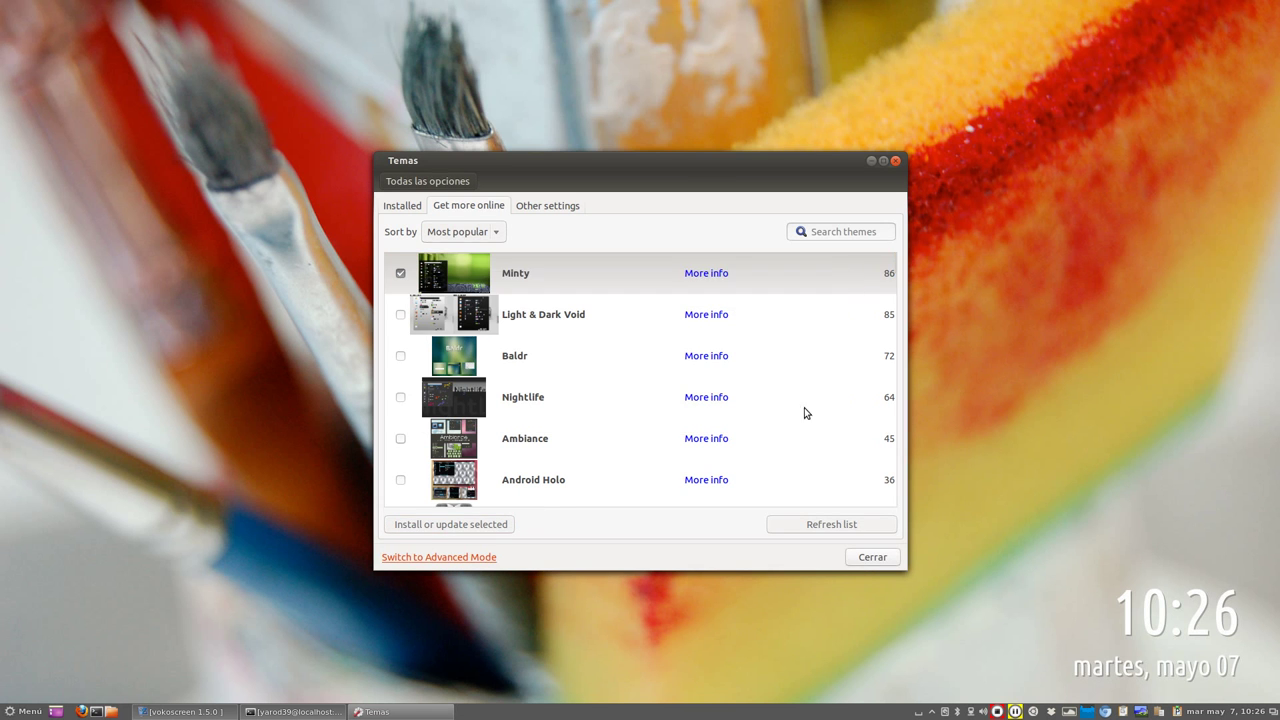
# Try to install the Light & Dark Void theme from the online list and dismiss the resulting dialog
pyautogui.click(401, 316)
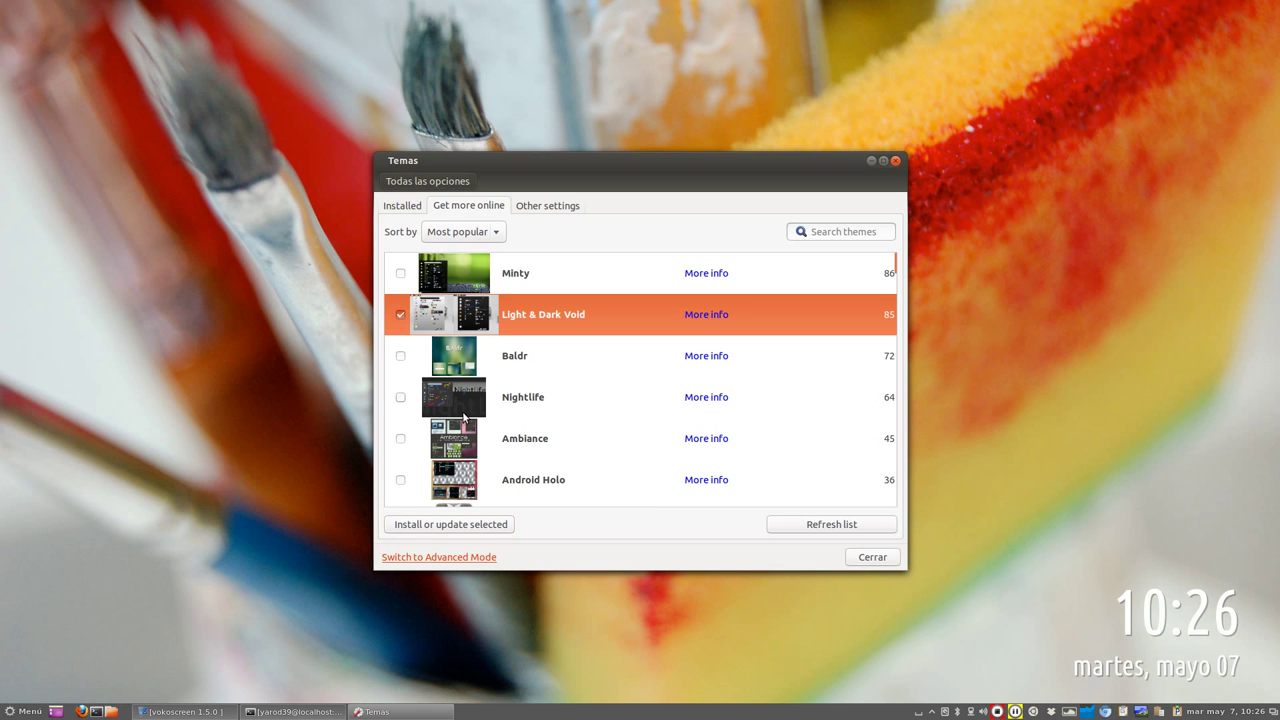
pyautogui.click(468, 526)
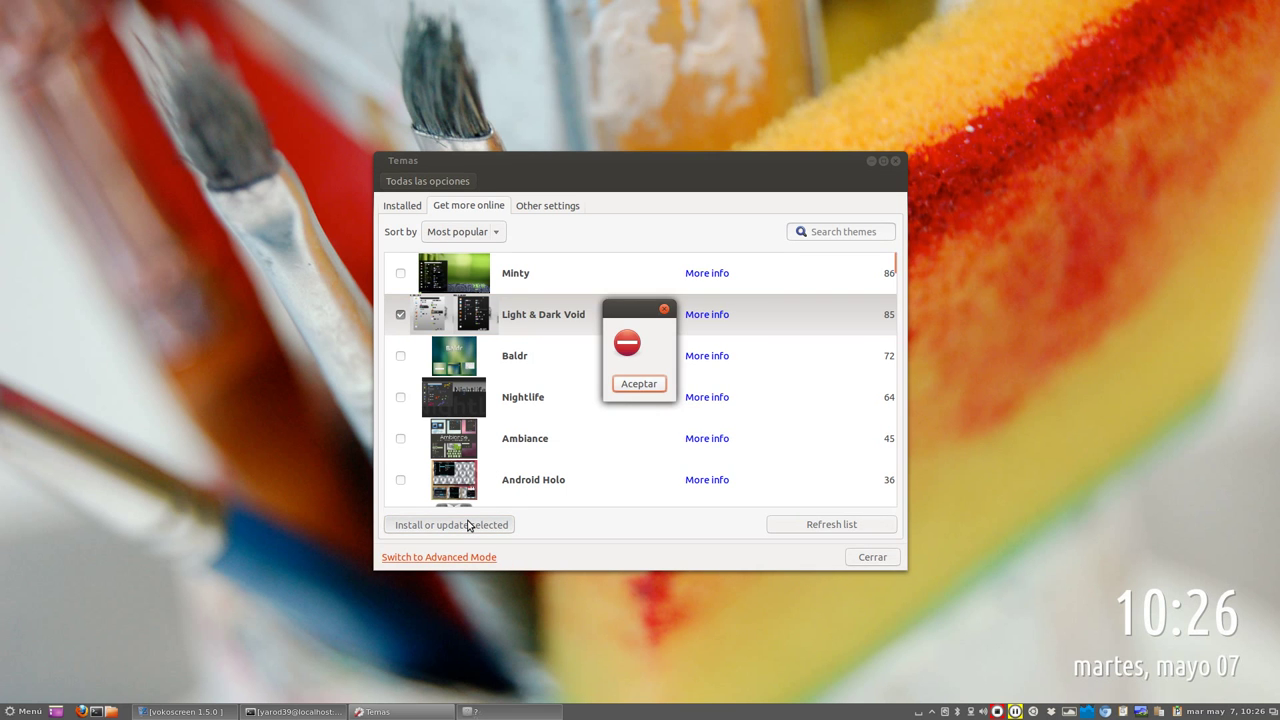
pyautogui.click(640, 384)
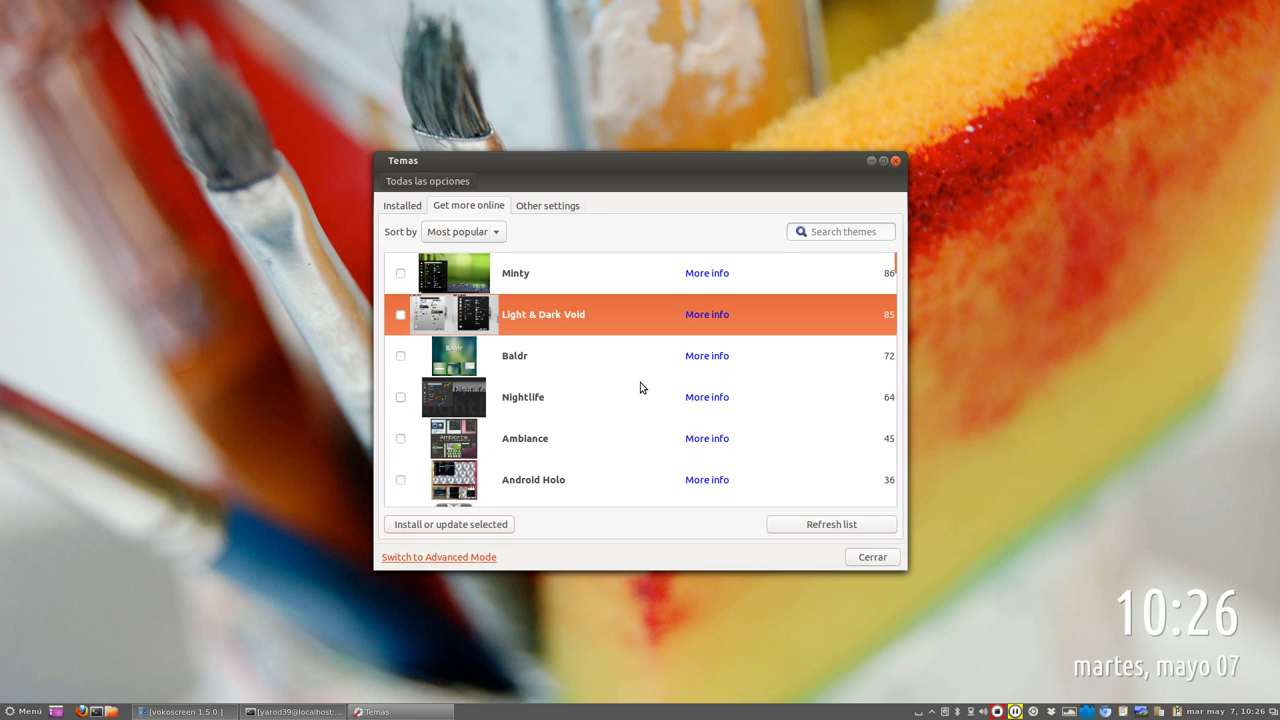
# View the other theme settings, including the choices offered for controls and icons
pyautogui.click(561, 208)
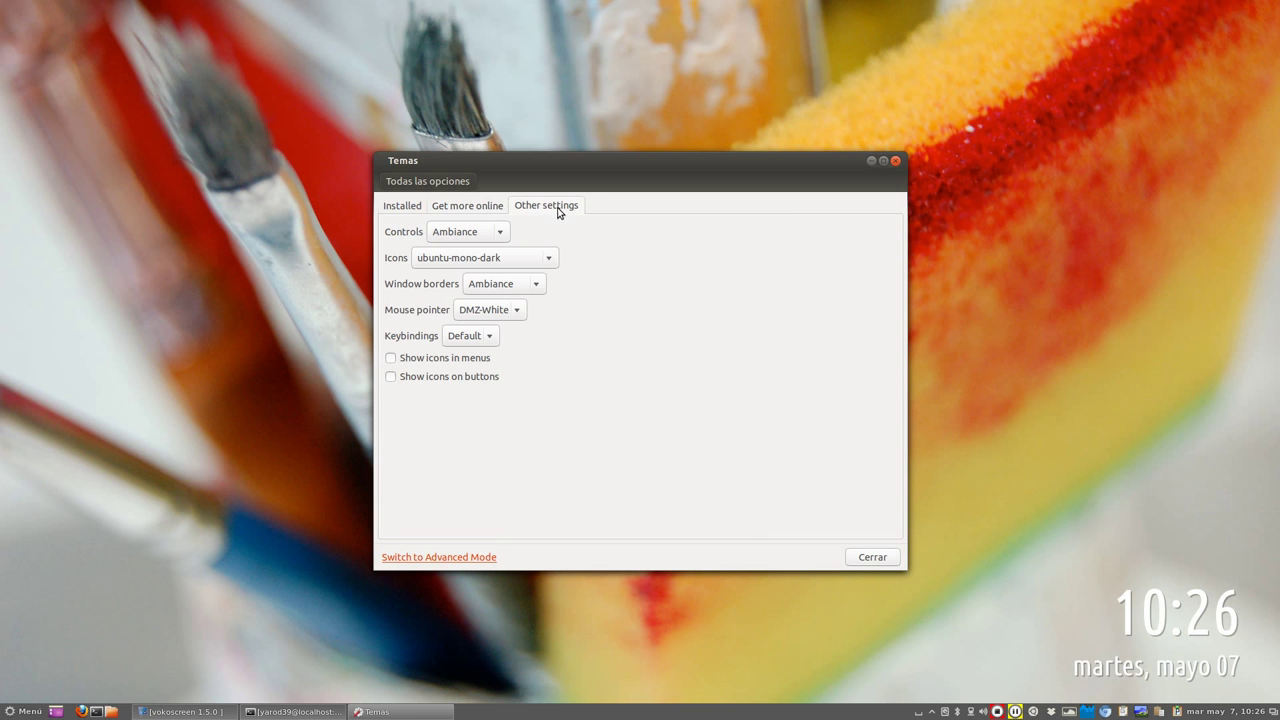
pyautogui.click(502, 233)
pyautogui.click(502, 234)
pyautogui.click(548, 260)
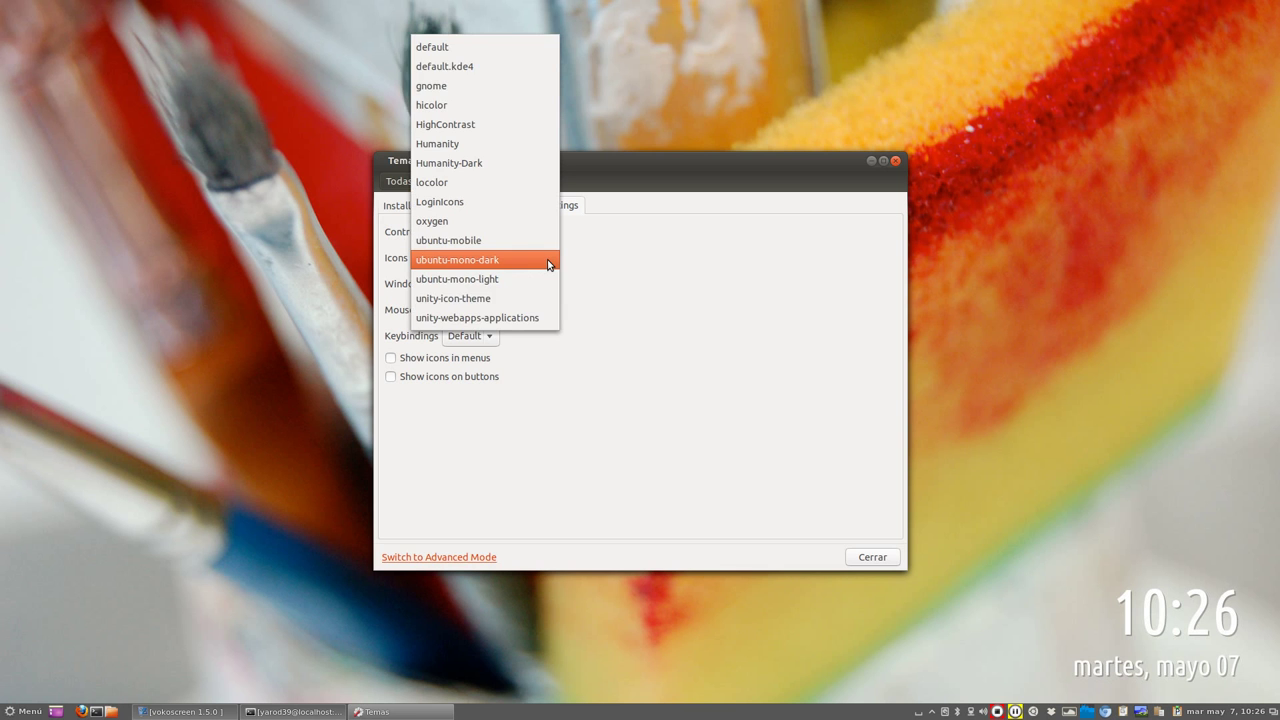
pyautogui.click(548, 262)
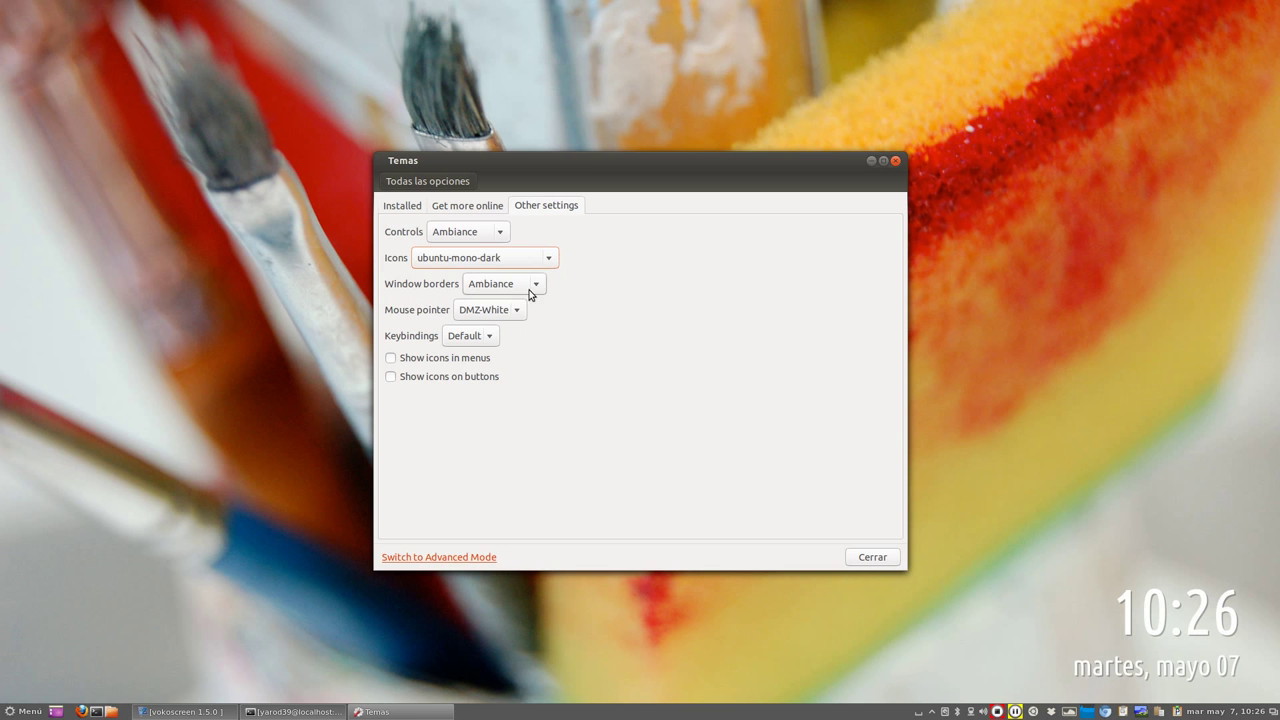
# Install the Baldr theme from the online theme list
pyautogui.click(482, 207)
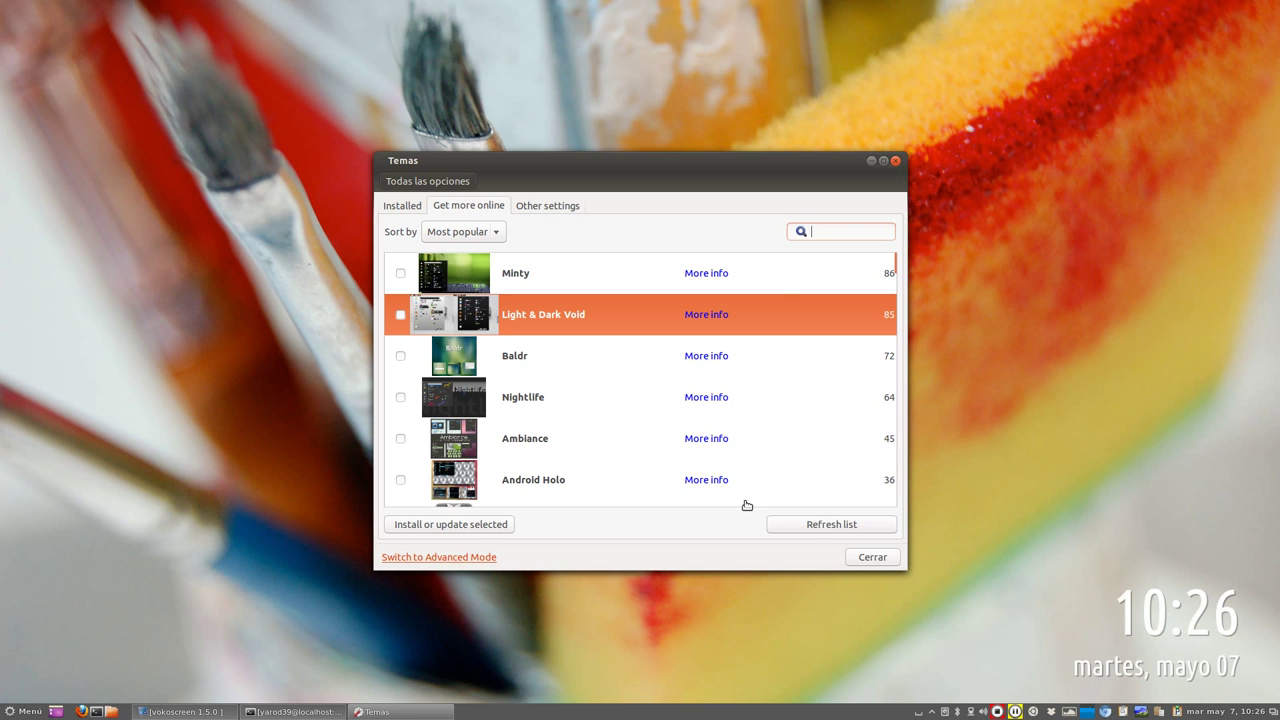
pyautogui.click(401, 357)
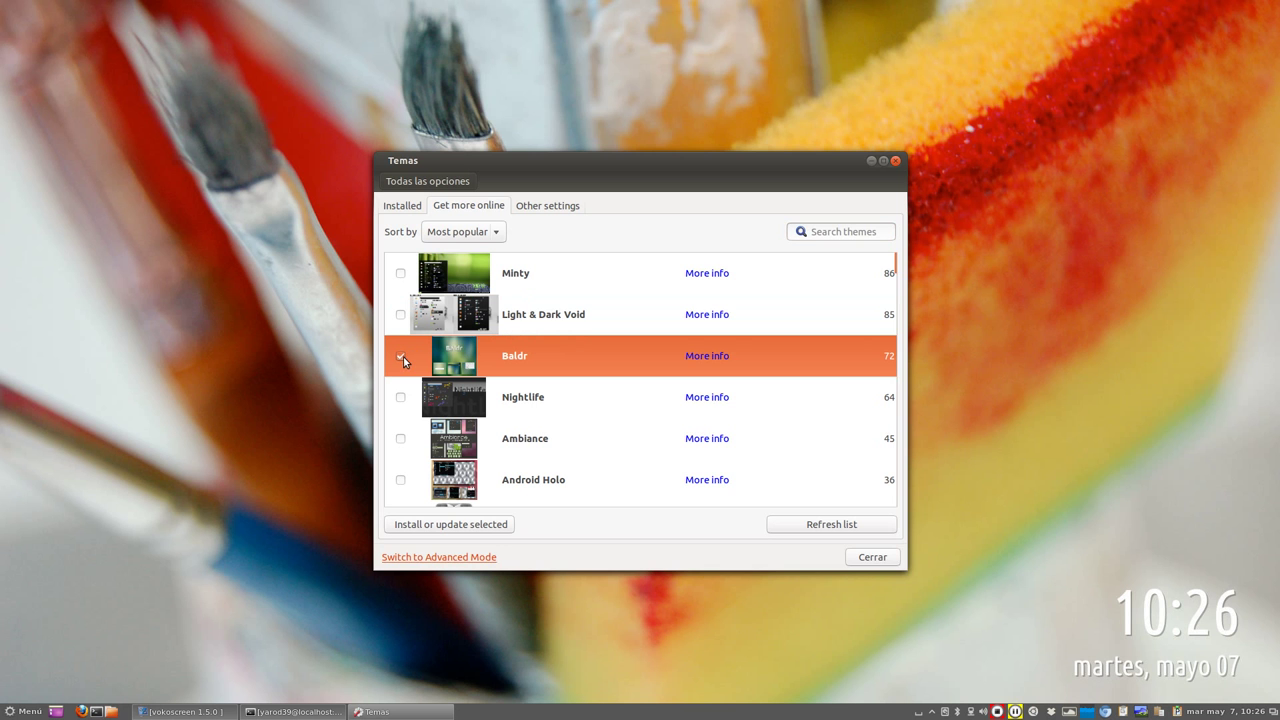
pyautogui.click(470, 525)
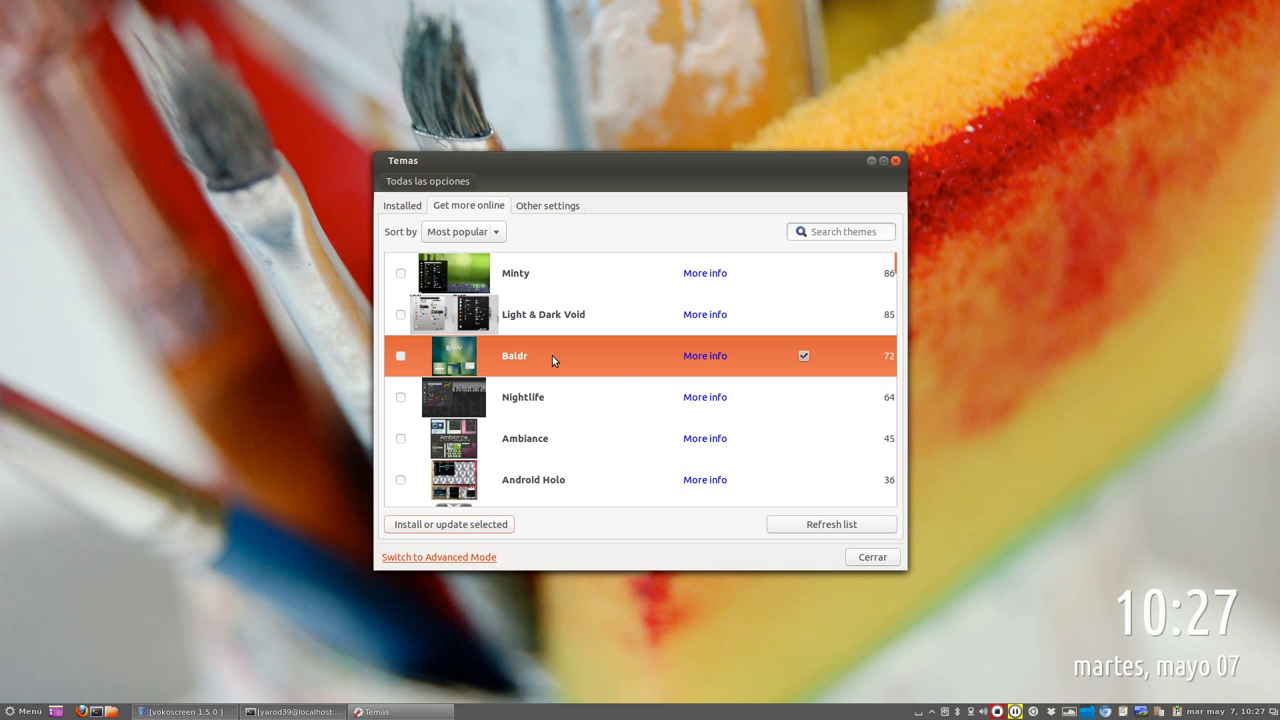
# Compare the installed Baldr and Cinnamon themes by applying each, leave Baldr applied, and close the theme settings
pyautogui.click(405, 207)
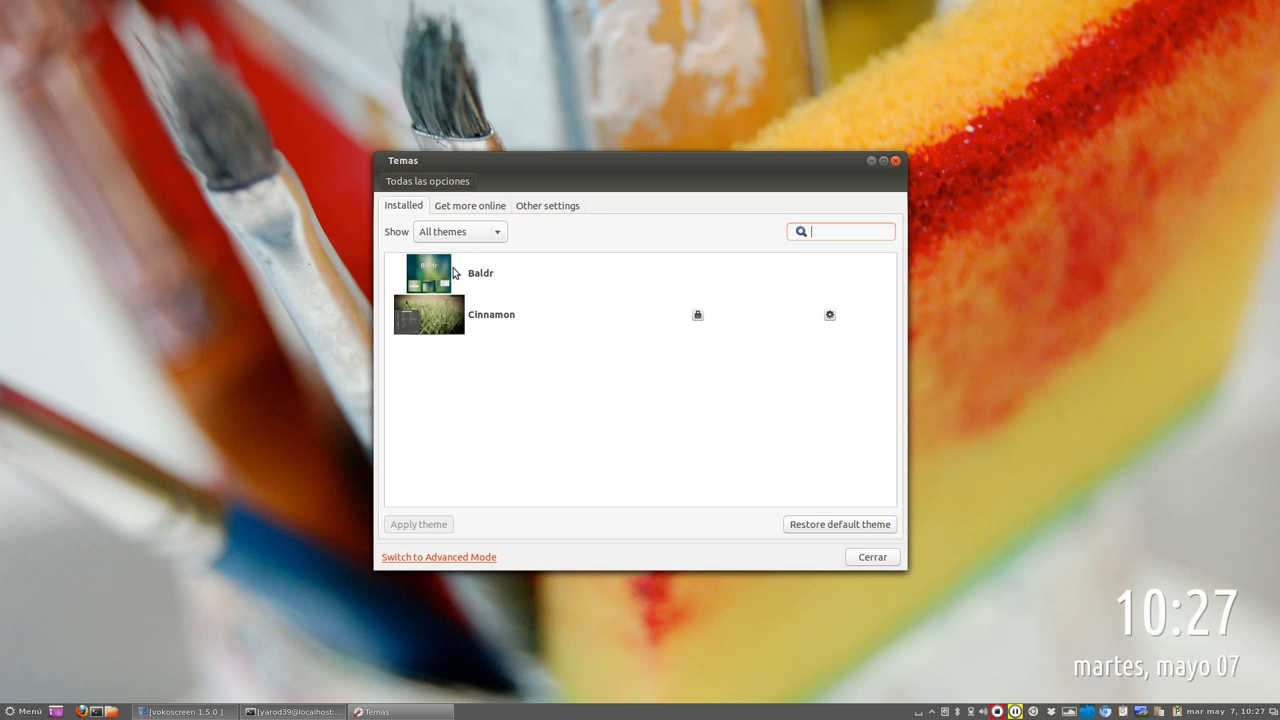
pyautogui.click(453, 272)
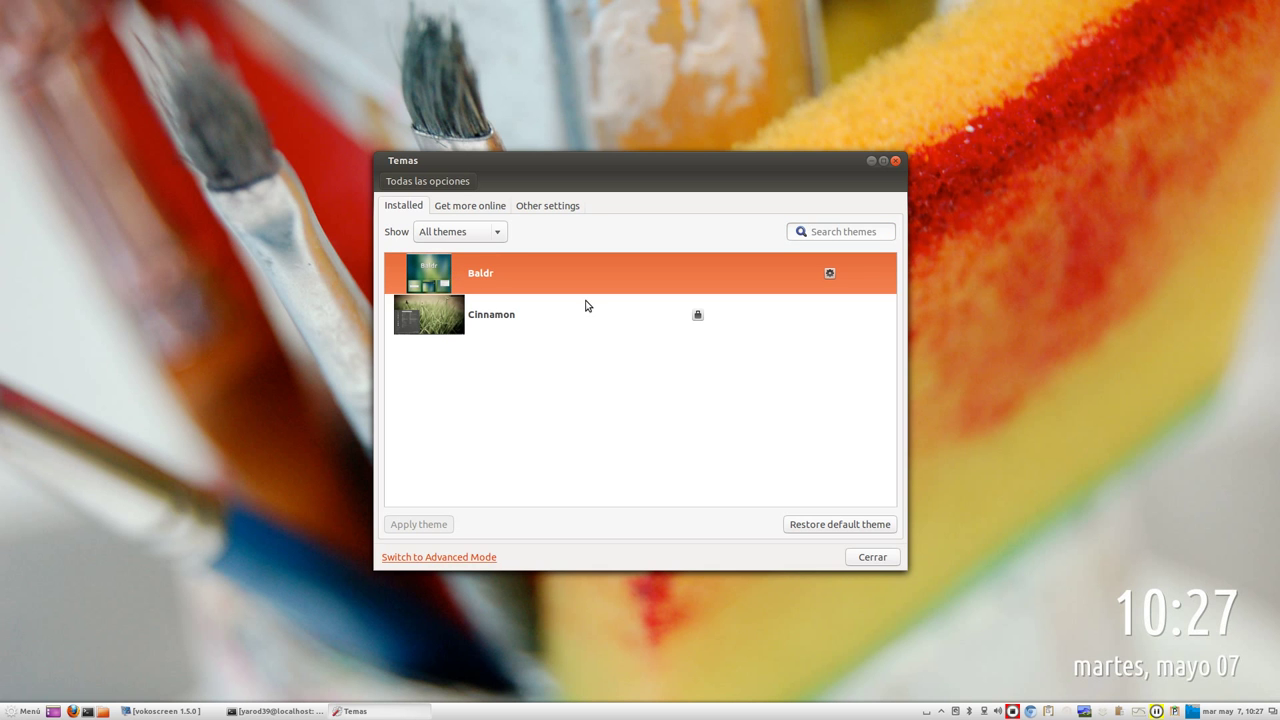
pyautogui.click(697, 317)
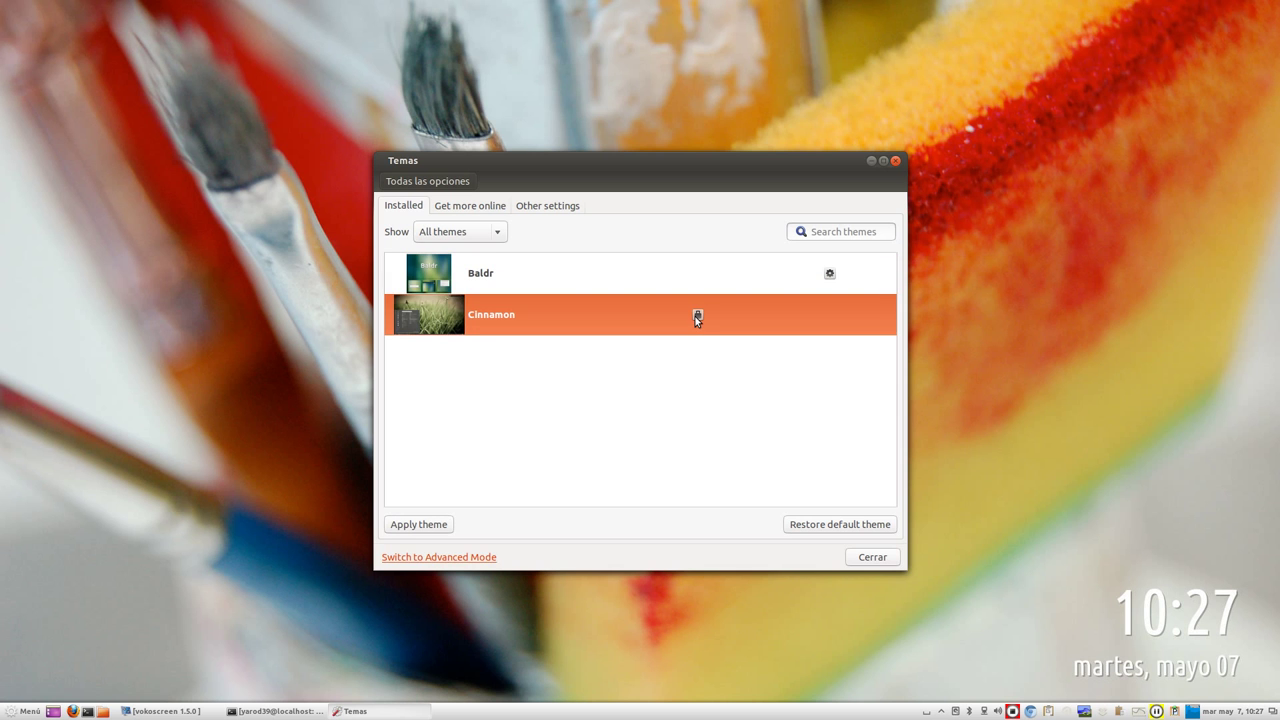
pyautogui.doubleClick(697, 316)
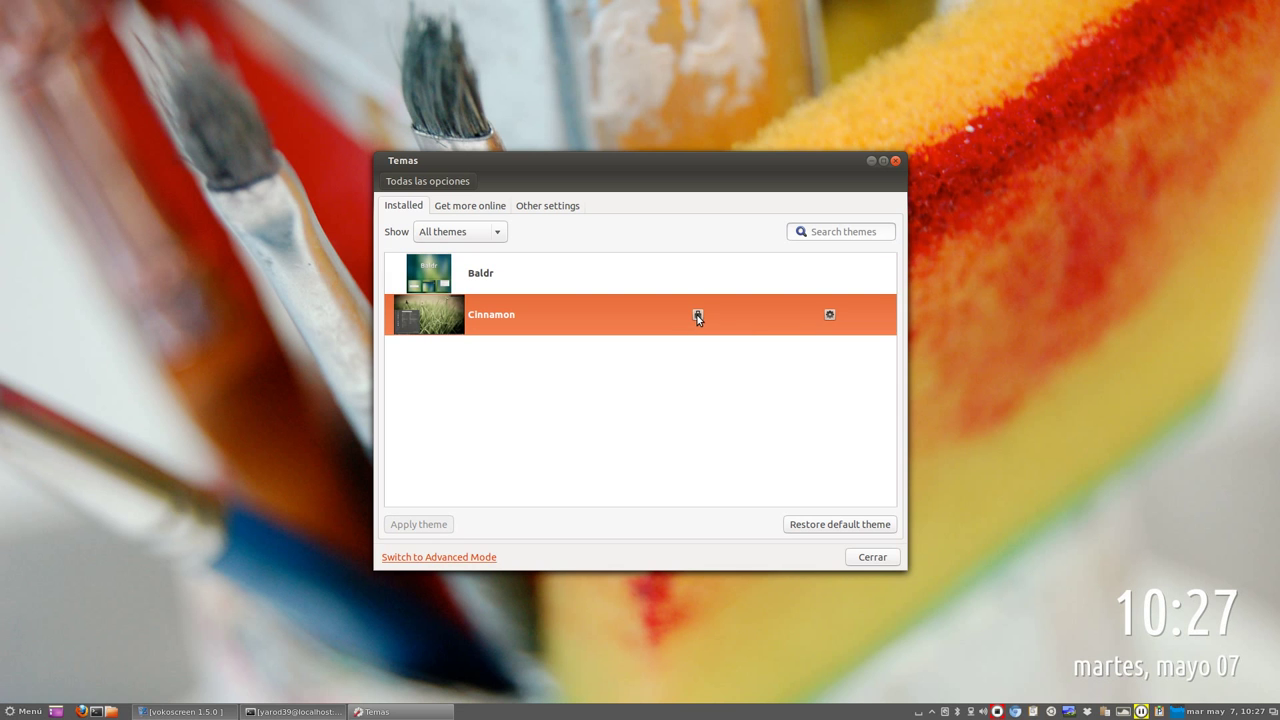
pyautogui.doubleClick(683, 274)
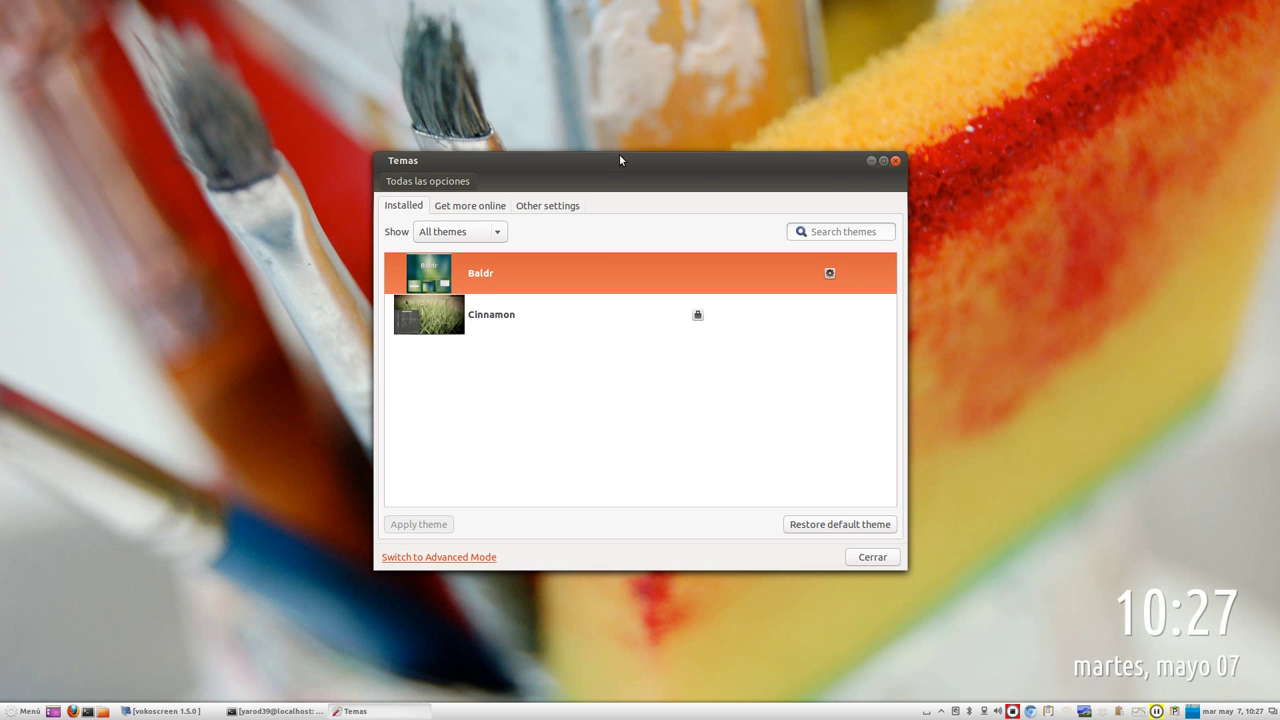
pyautogui.click(896, 161)
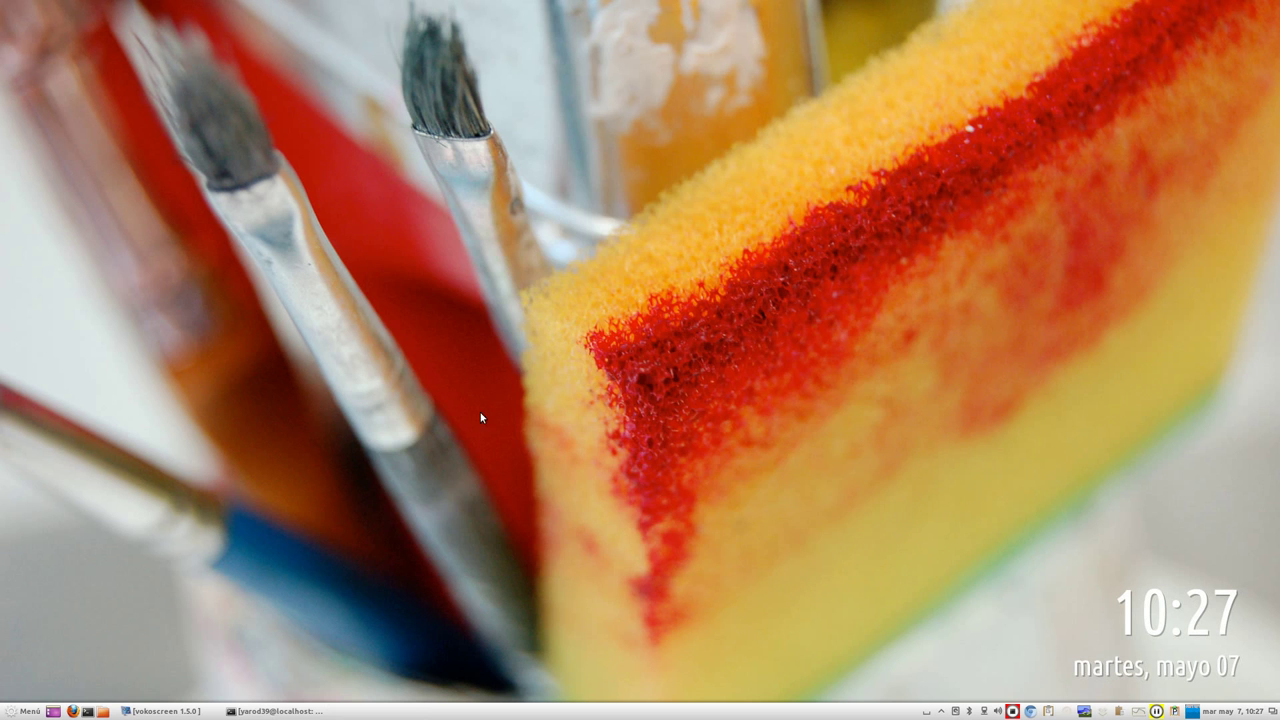
# View the application menu in the Baldr theme, including the Oficina and Programación categories, and close it
pyautogui.click(30, 712)
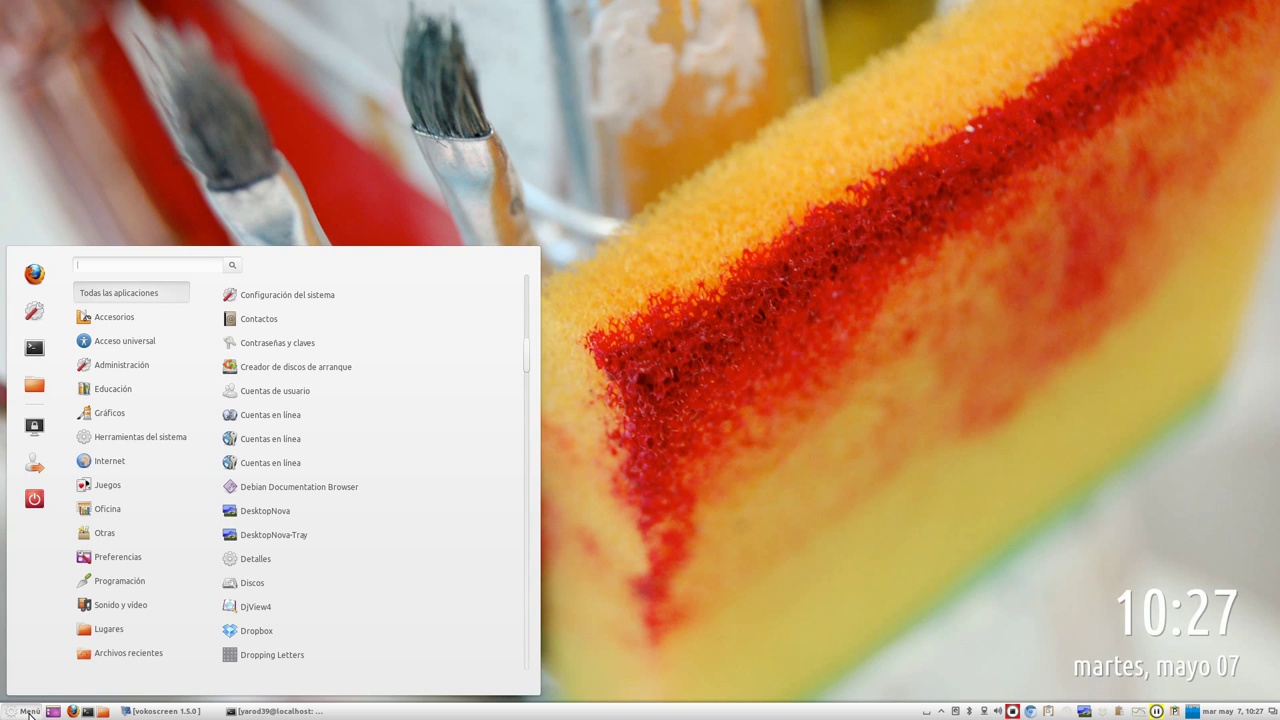
pyautogui.moveTo(122, 512)
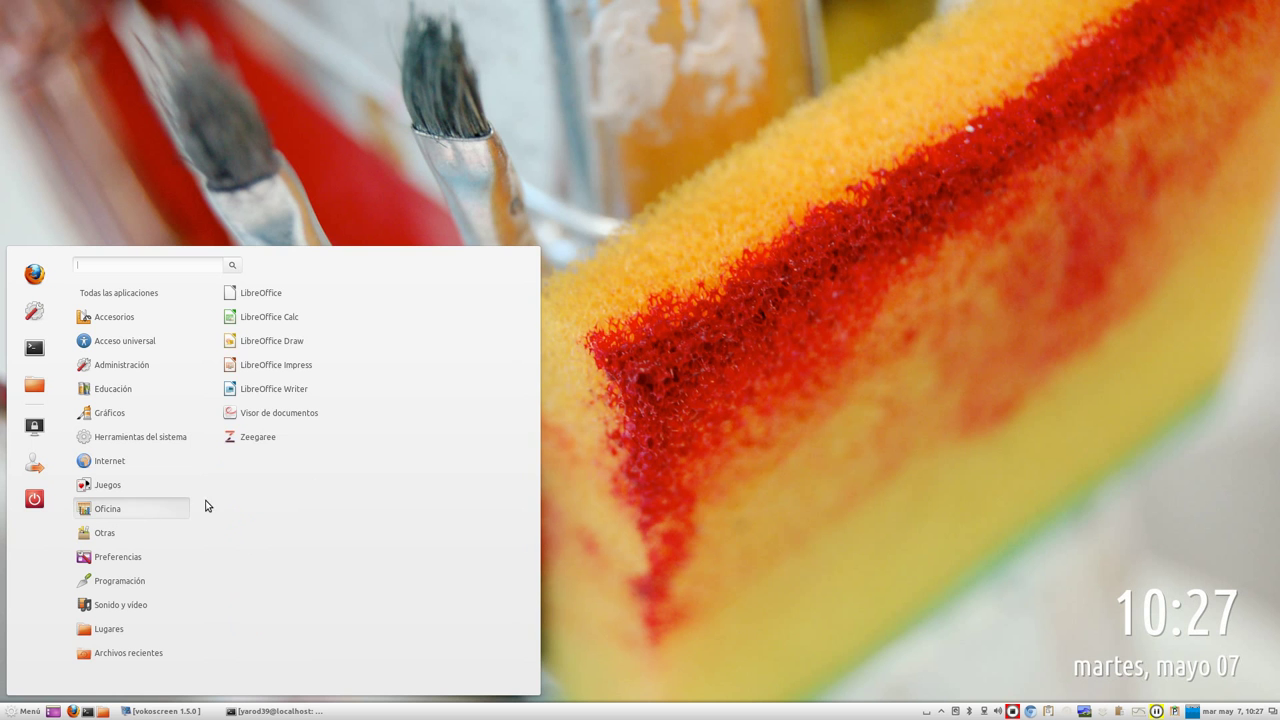
pyautogui.moveTo(140, 582)
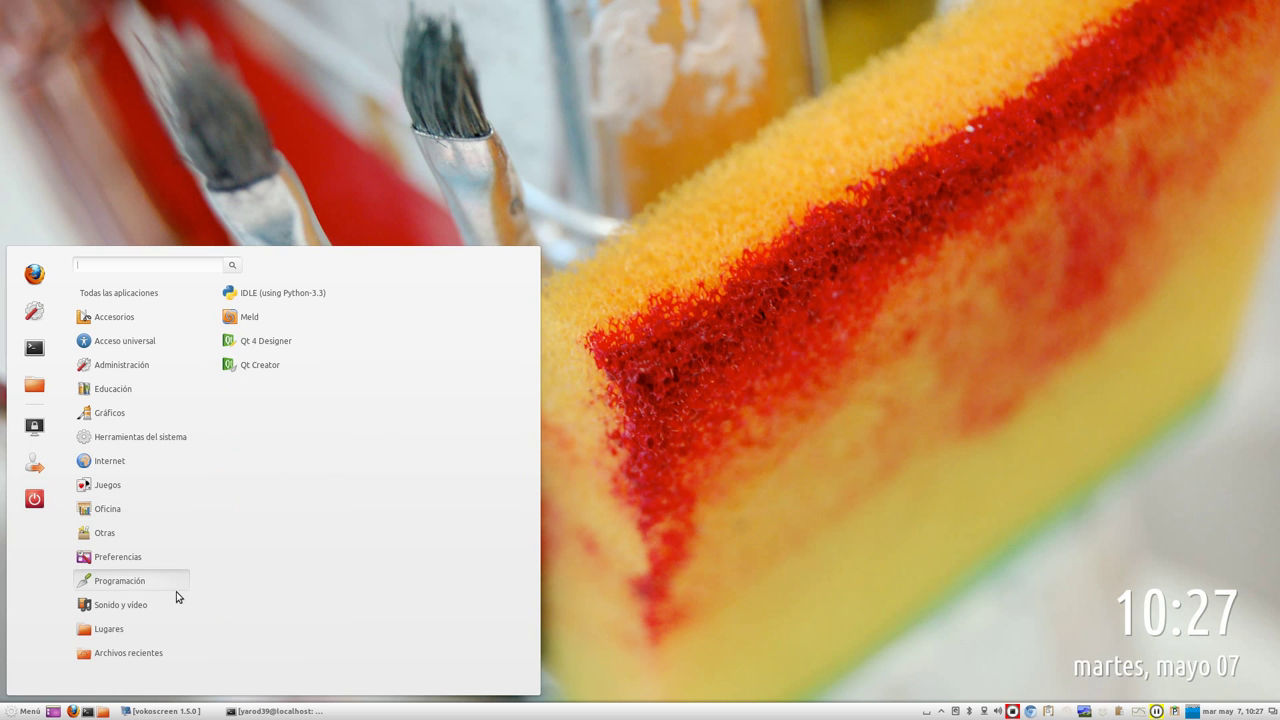
pyautogui.click(771, 611)
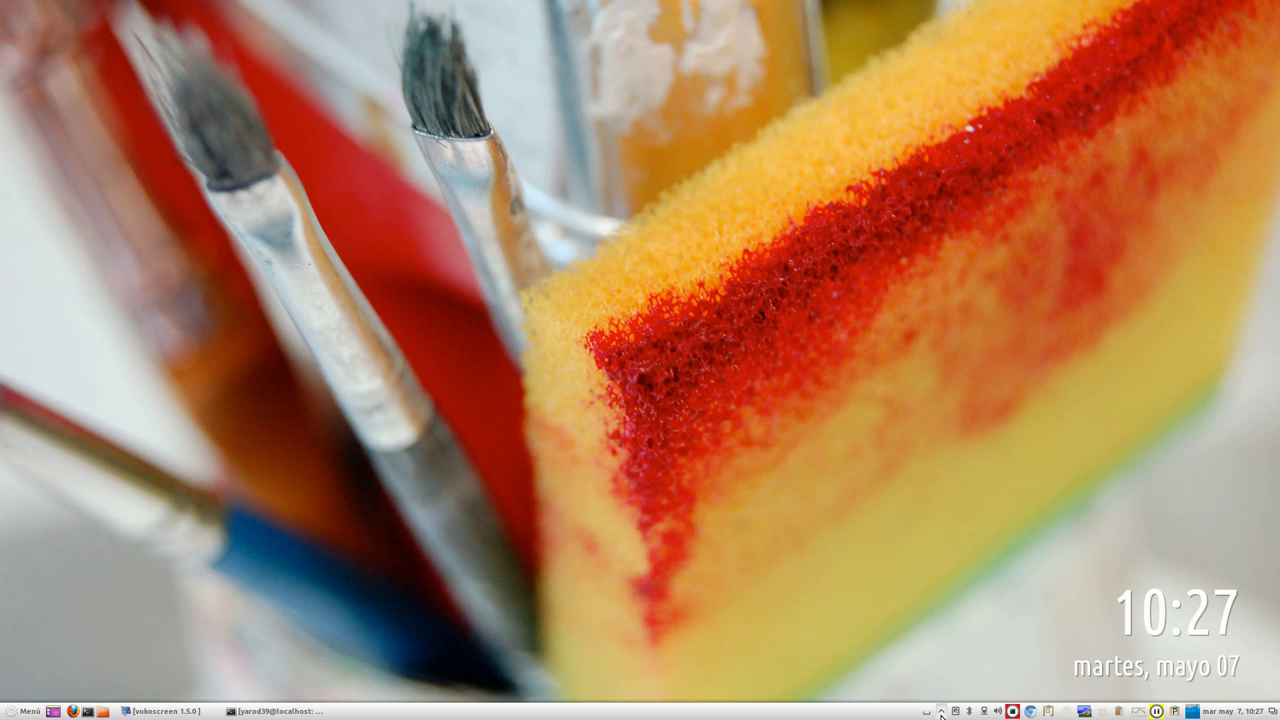
# Open the Applets settings from the panel's Ajustes options, examine the full list of installed applets, and close the window
pyautogui.rightClick(941, 714)
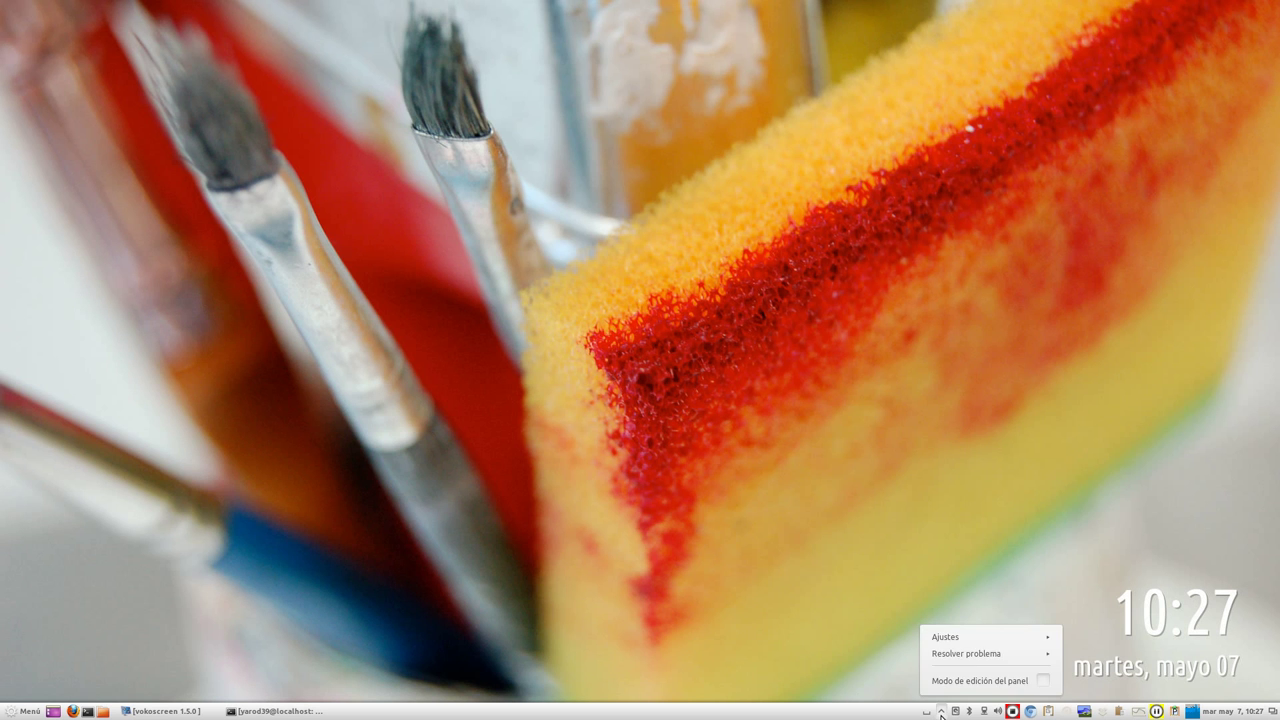
pyautogui.click(948, 640)
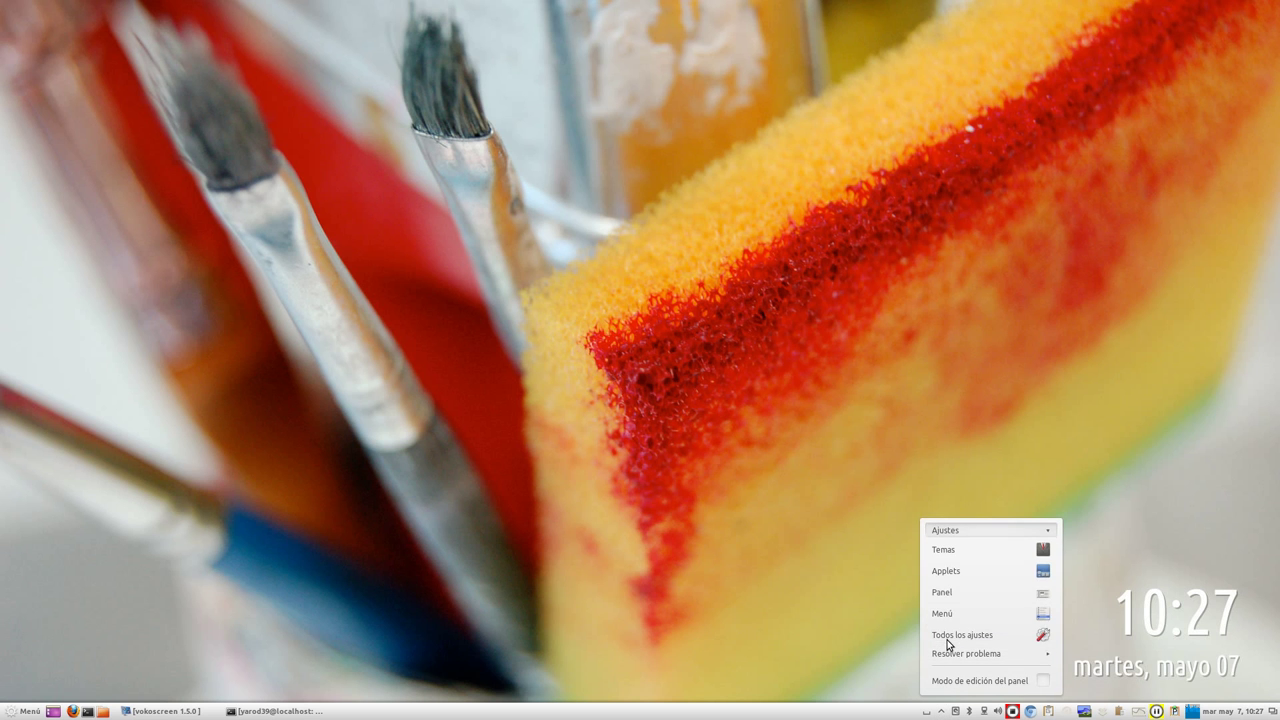
pyautogui.click(951, 572)
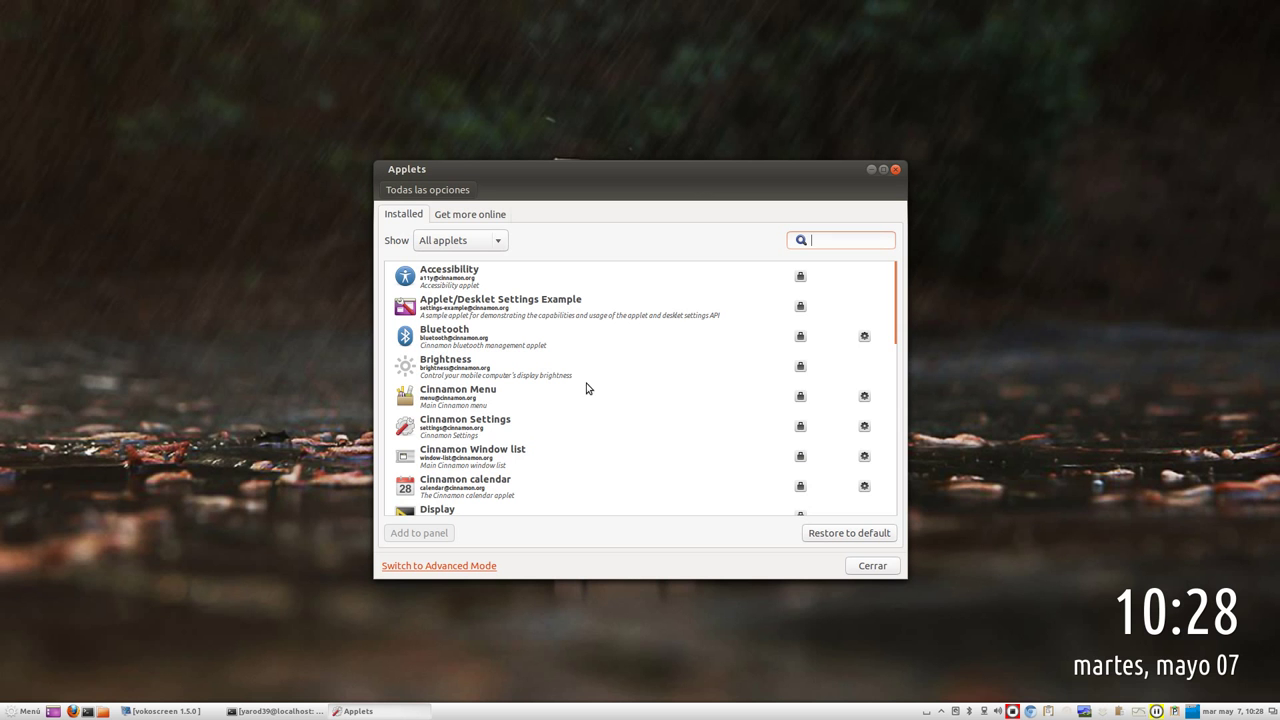
pyautogui.scroll(-3, 536, 326)
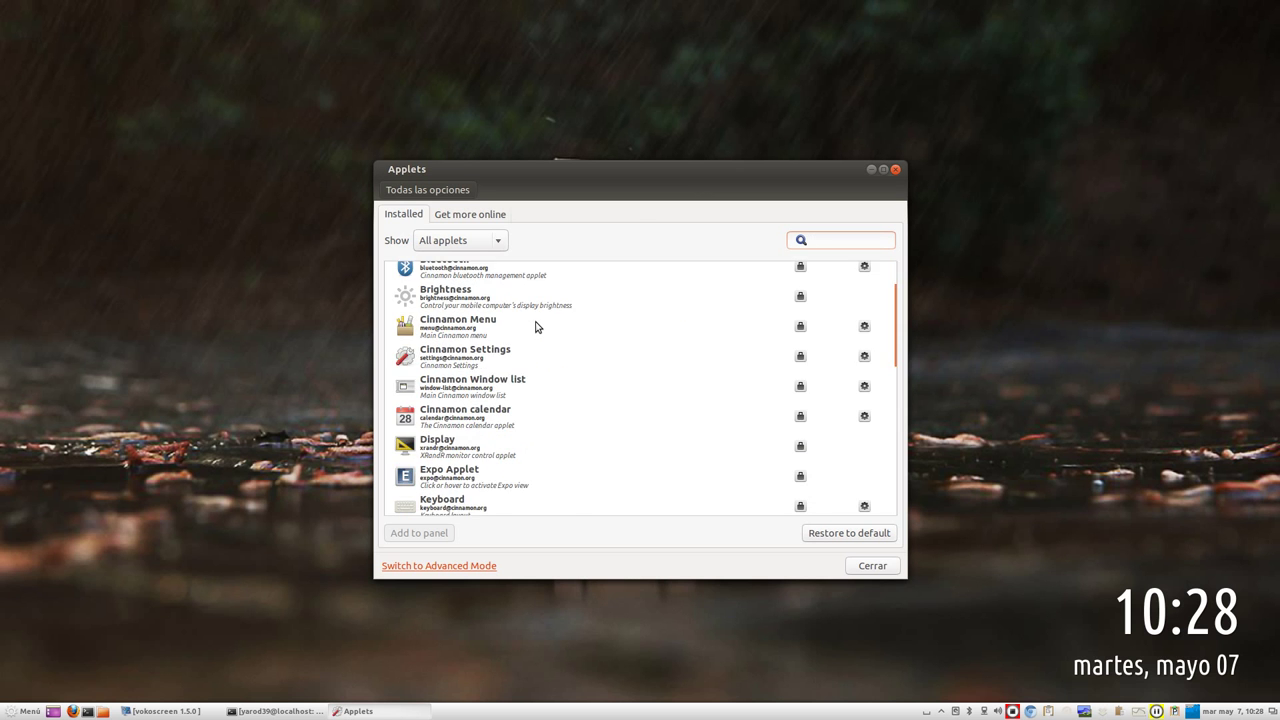
pyautogui.scroll(-6, 536, 326)
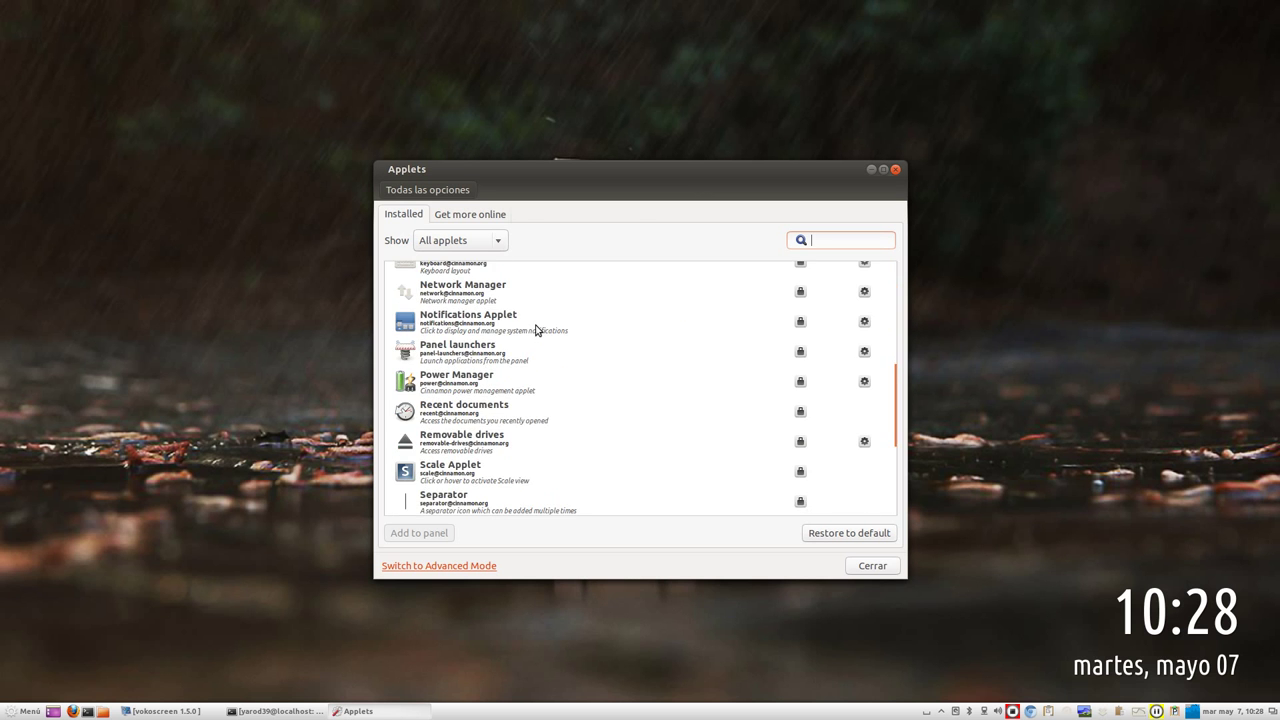
pyautogui.scroll(-3, 536, 332)
pyautogui.scroll(-2, 536, 333)
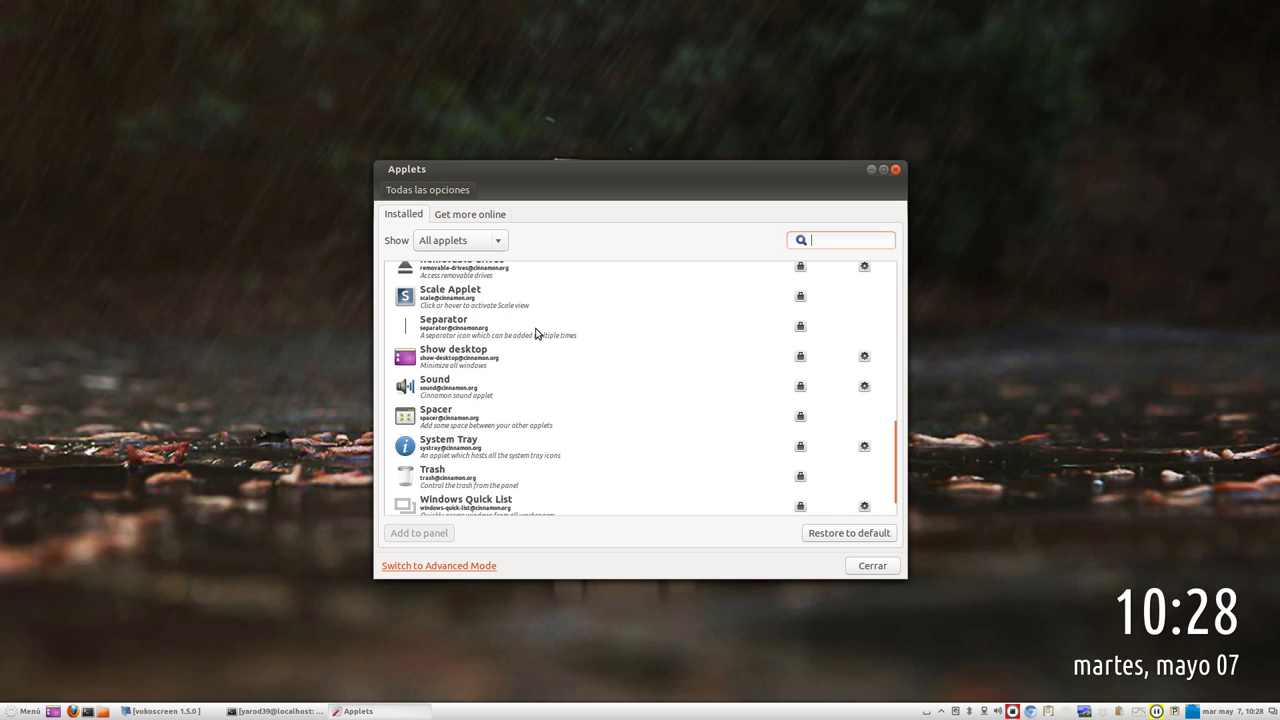
pyautogui.scroll(-1, 536, 332)
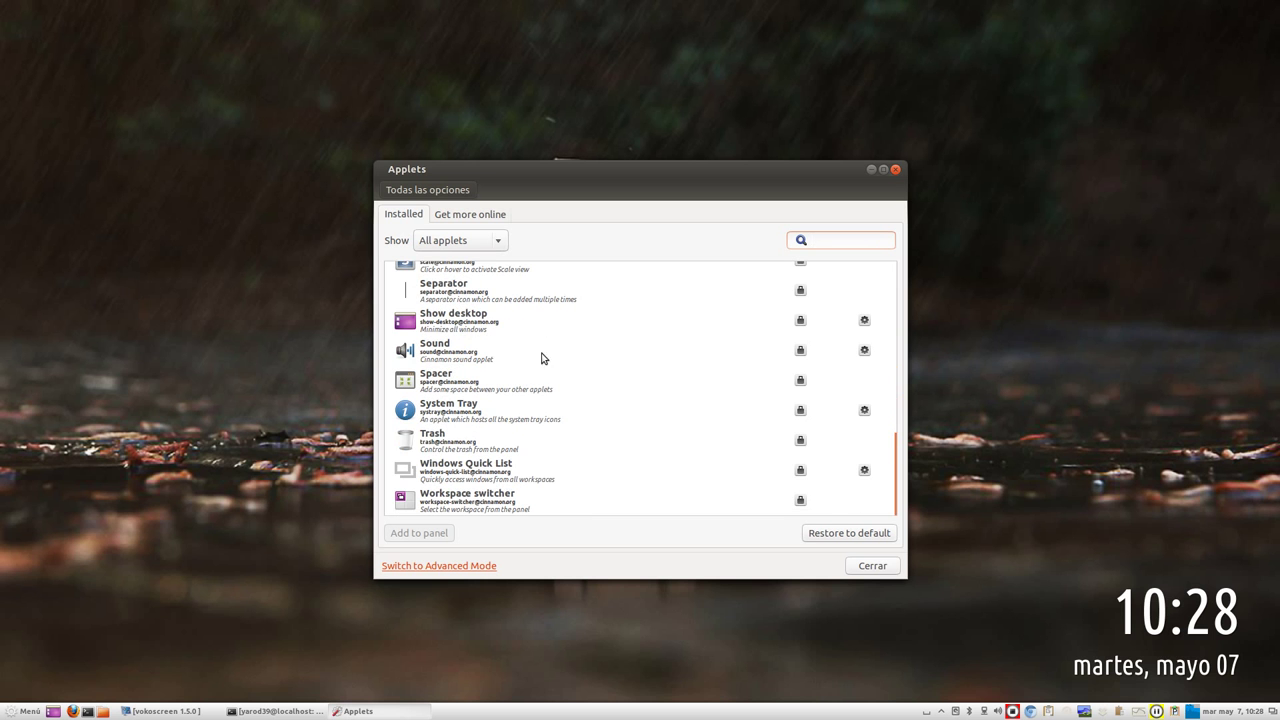
pyautogui.click(896, 169)
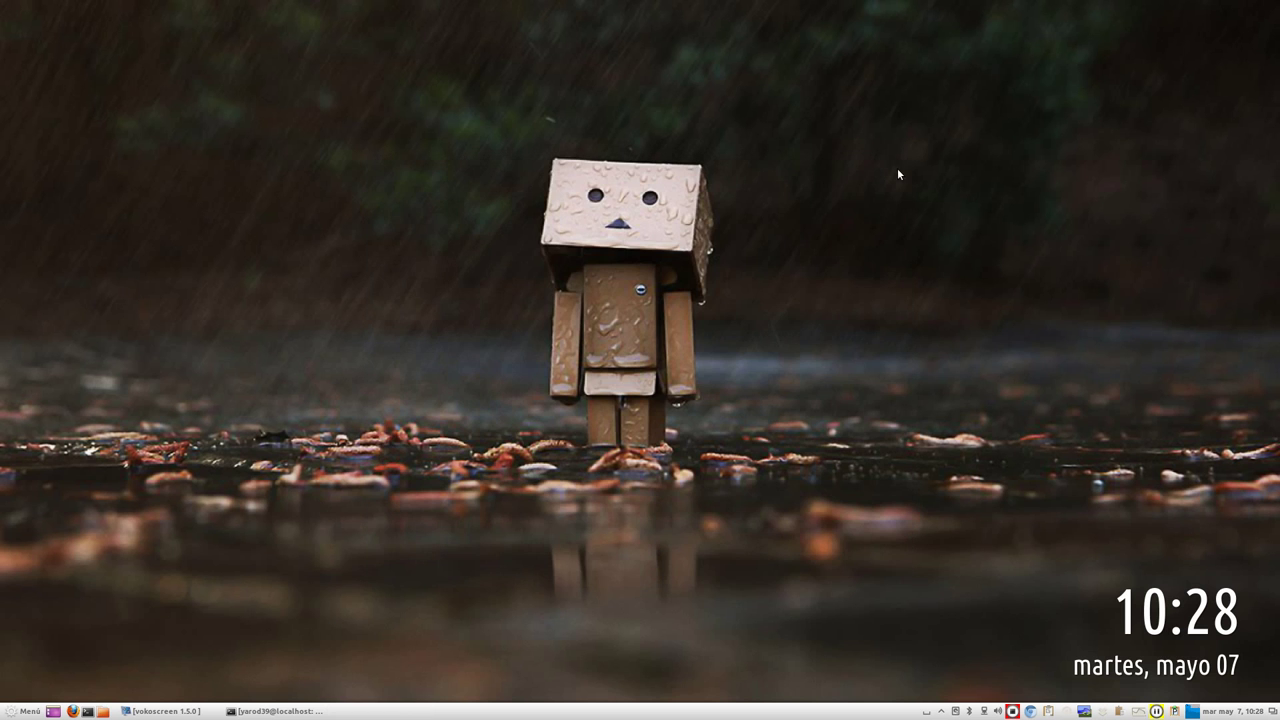
# Open the Panel settings from the panel's Ajustes options, set the panel layout to Flipped (panel at the top), and close the window
pyautogui.rightClick(943, 714)
pyautogui.click(945, 638)
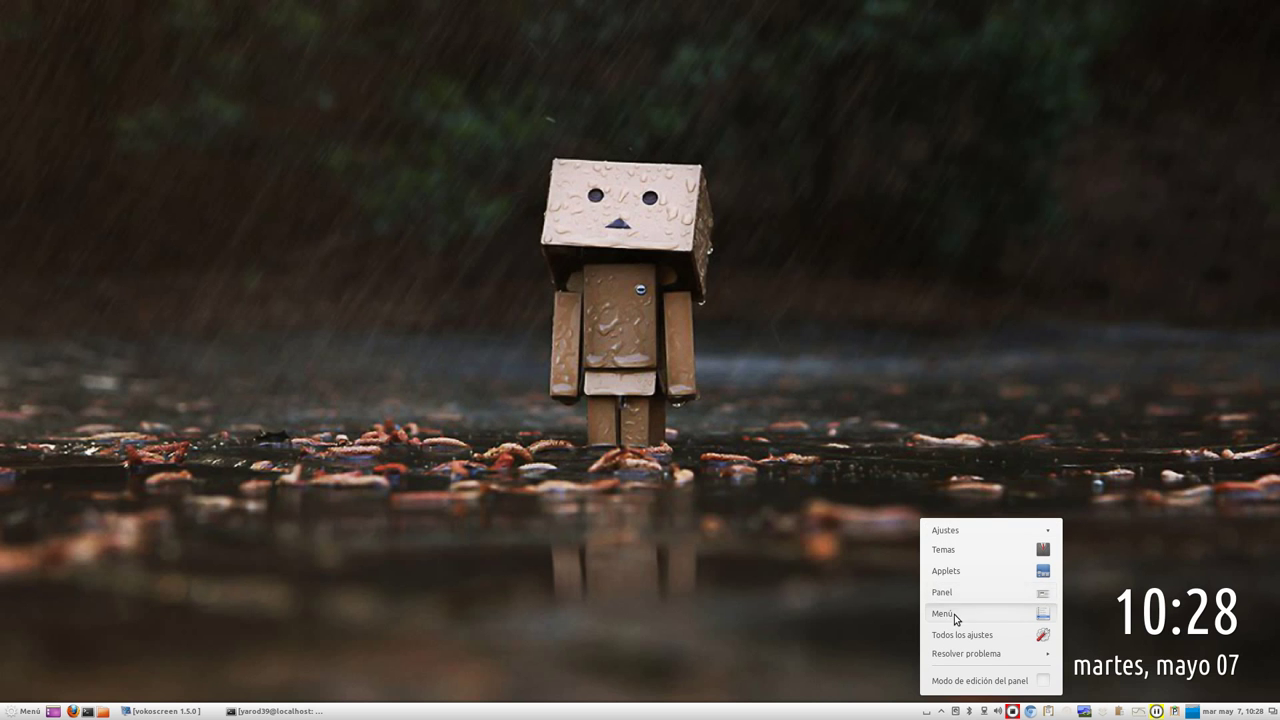
pyautogui.click(955, 596)
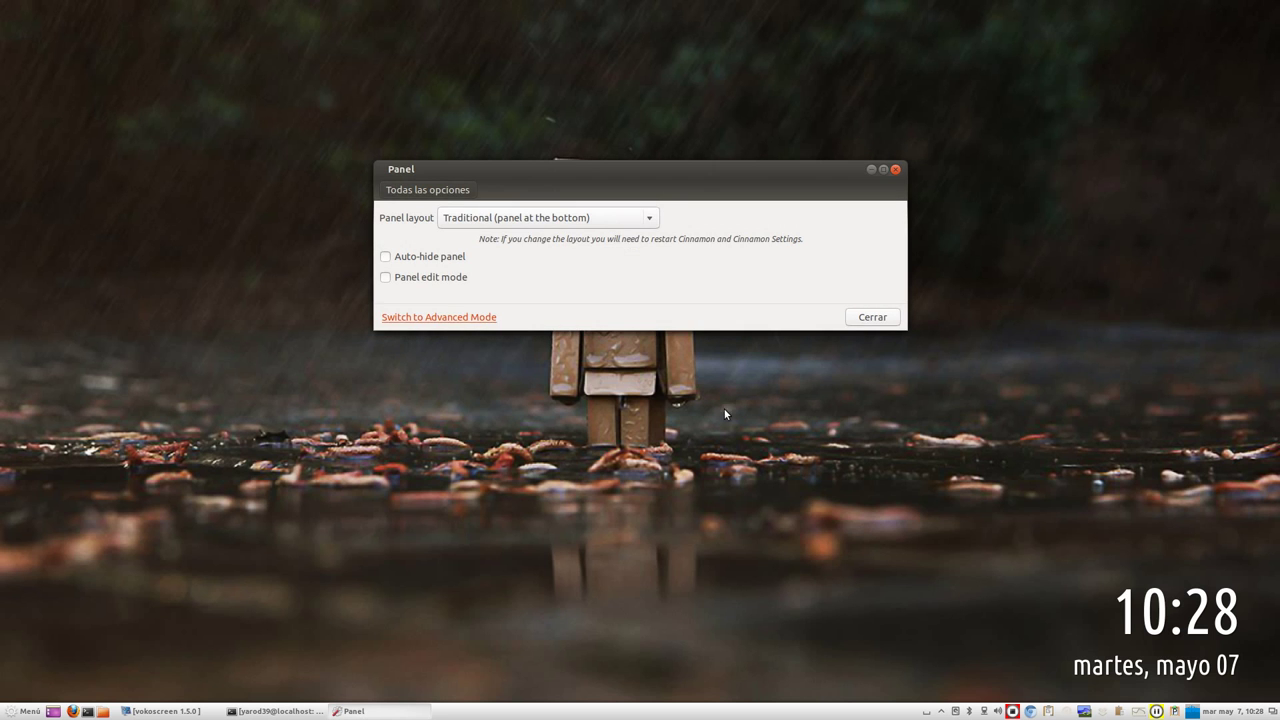
pyautogui.click(649, 218)
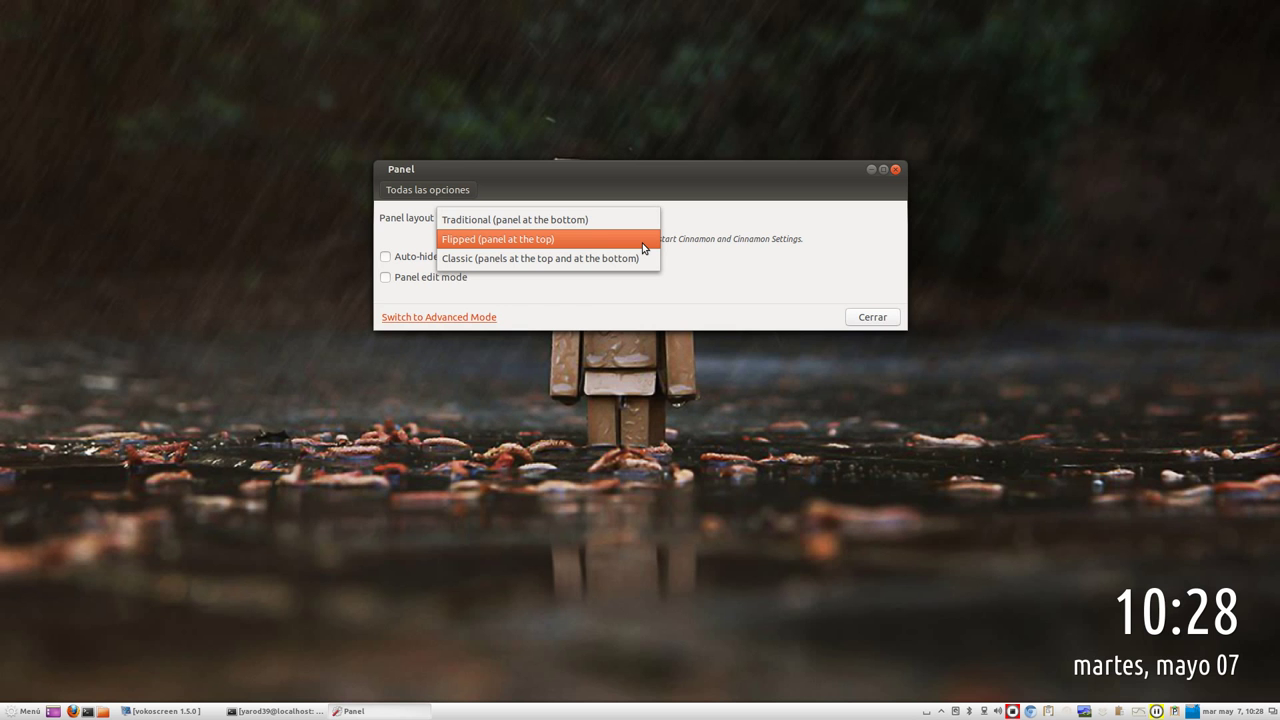
pyautogui.click(643, 240)
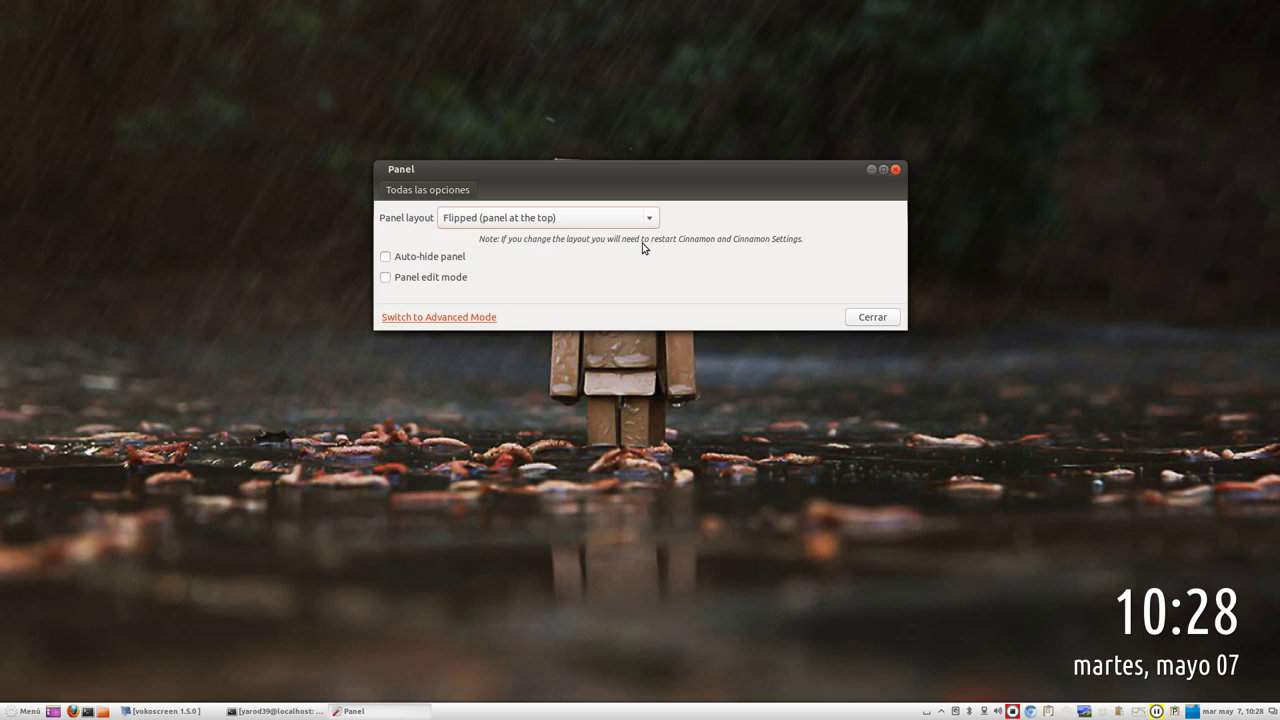
pyautogui.click(872, 317)
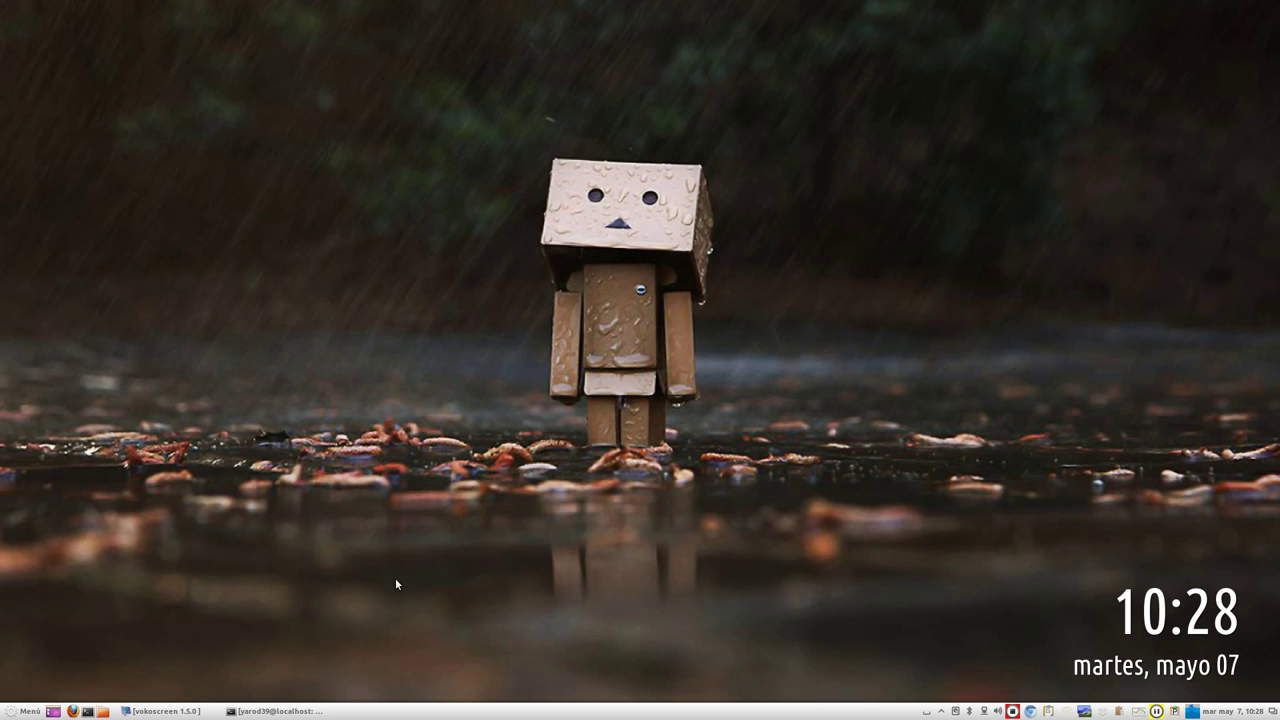
# Check the application menu, change its icon to calendar-arrow-left.svg in the Menú settings, and close the settings
pyautogui.click(13, 712)
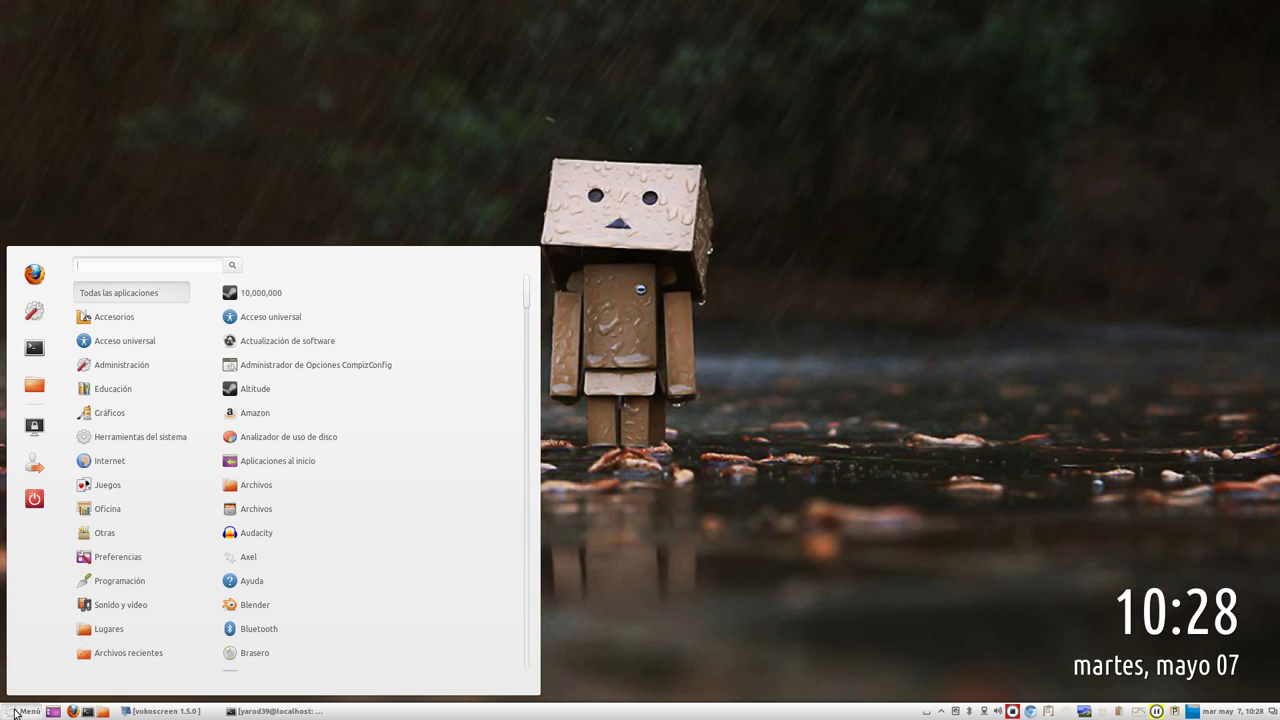
pyautogui.click(13, 712)
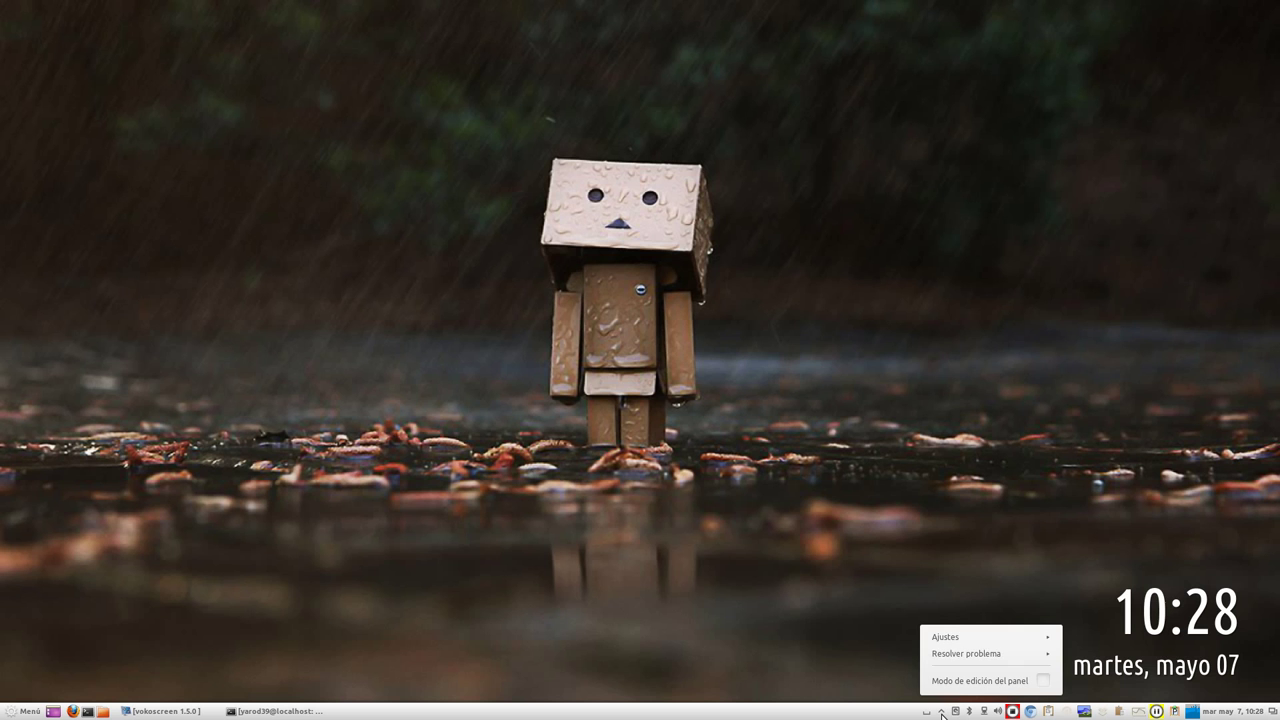
pyautogui.click(958, 637)
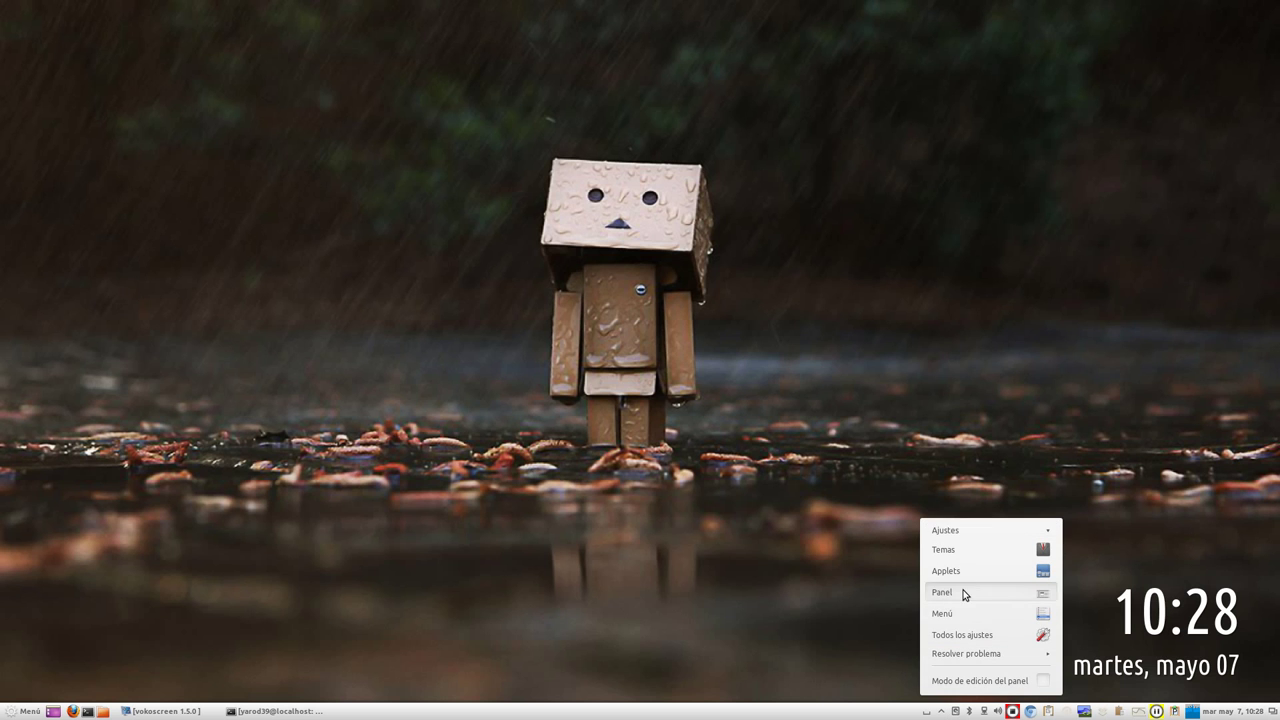
pyautogui.click(967, 620)
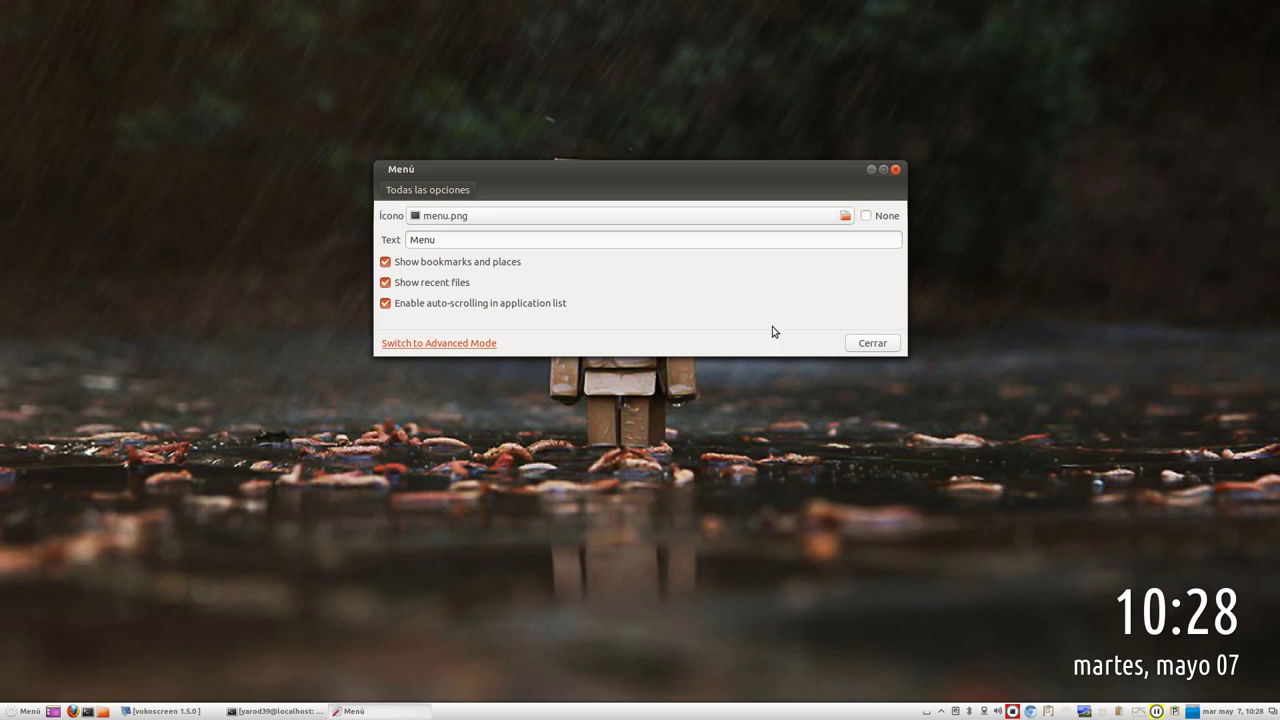
pyautogui.click(841, 215)
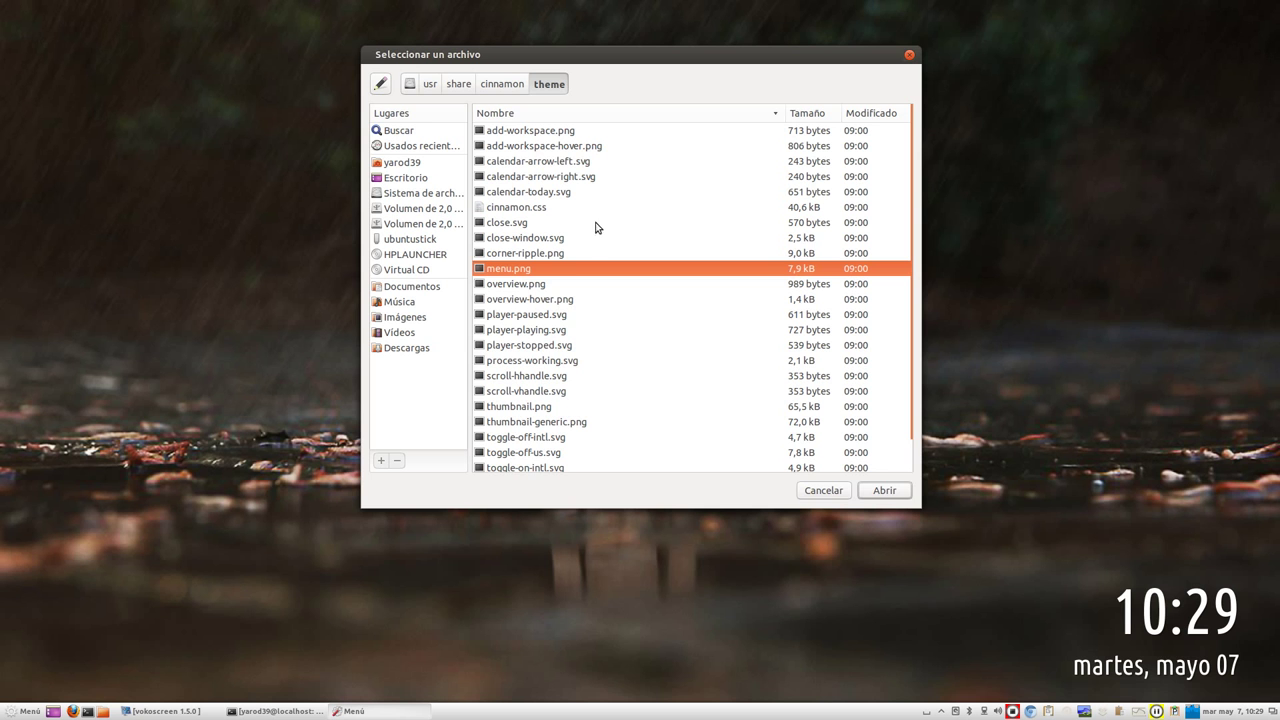
pyautogui.doubleClick(576, 164)
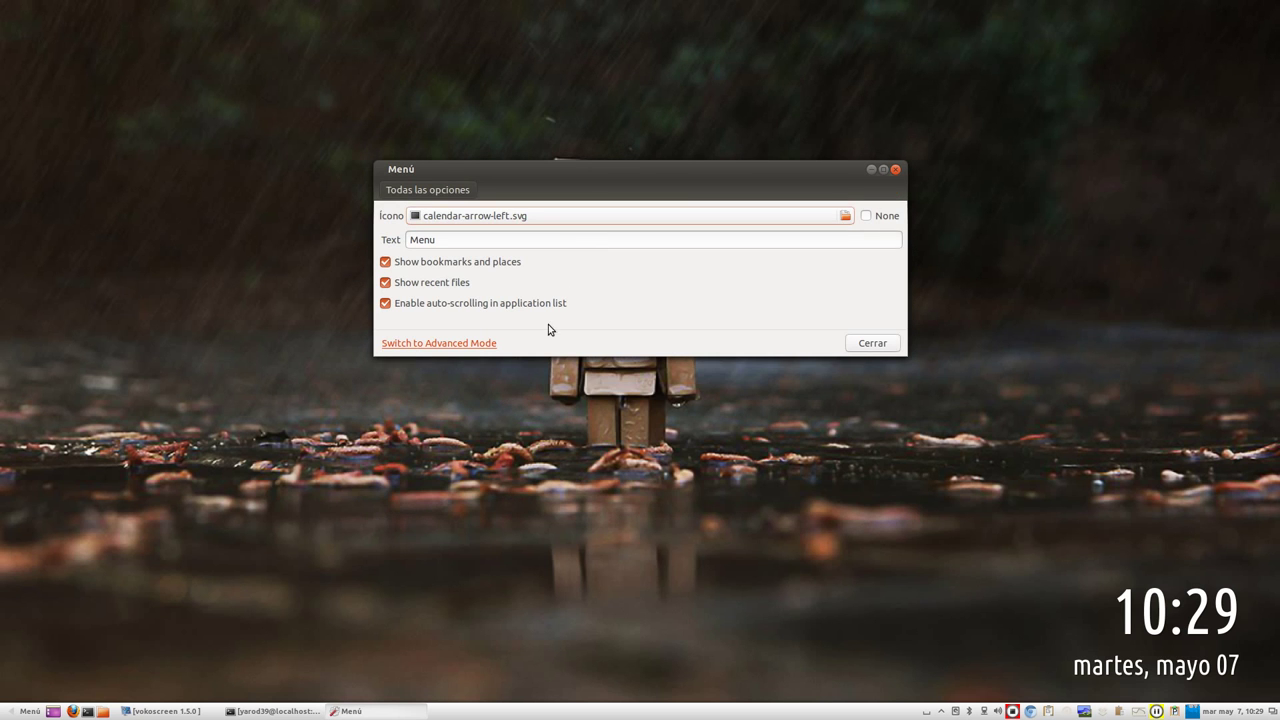
pyautogui.click(869, 344)
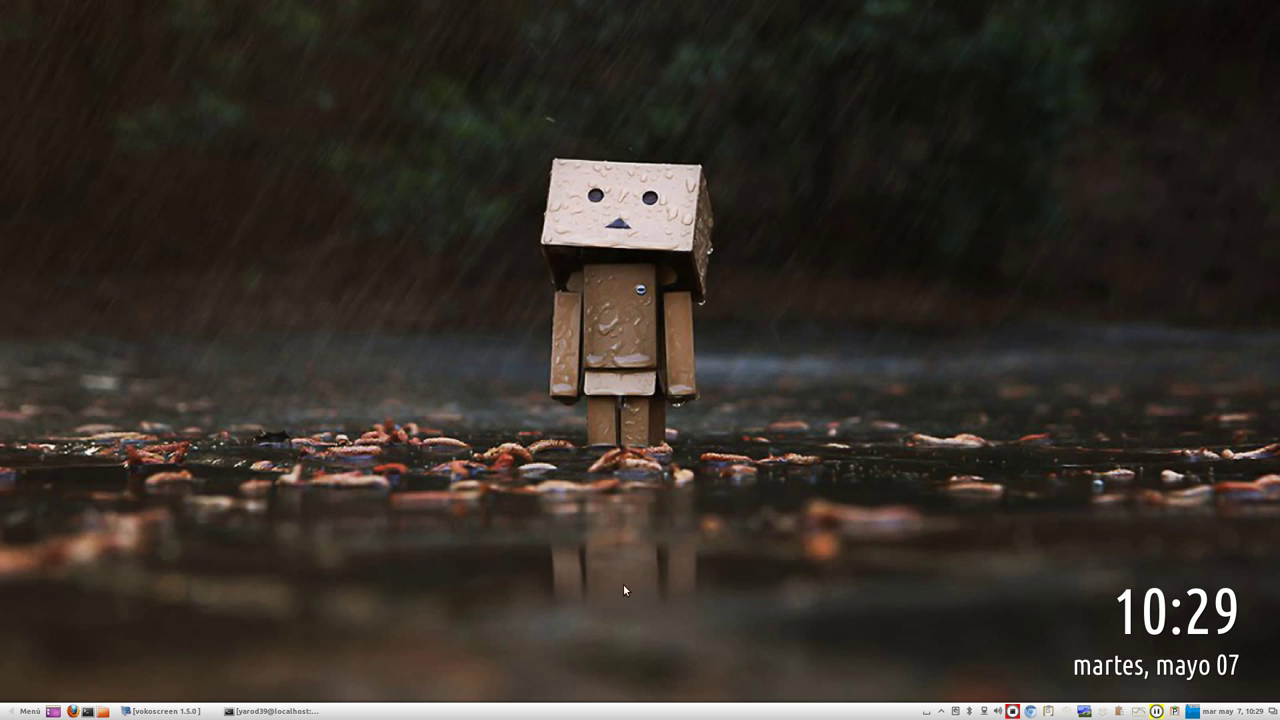
# Open the Temas settings and install the Cinnamint 1.6 theme from the online theme list
pyautogui.rightClick(941, 714)
pyautogui.click(945, 638)
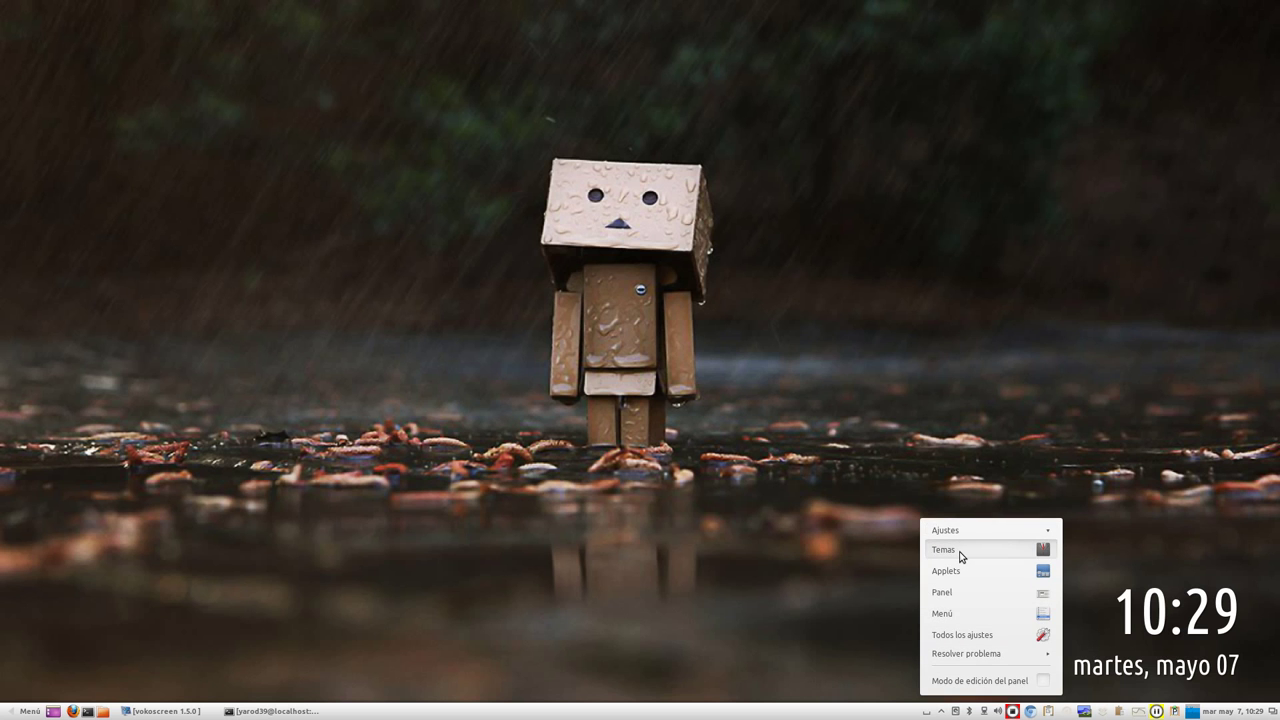
pyautogui.click(945, 550)
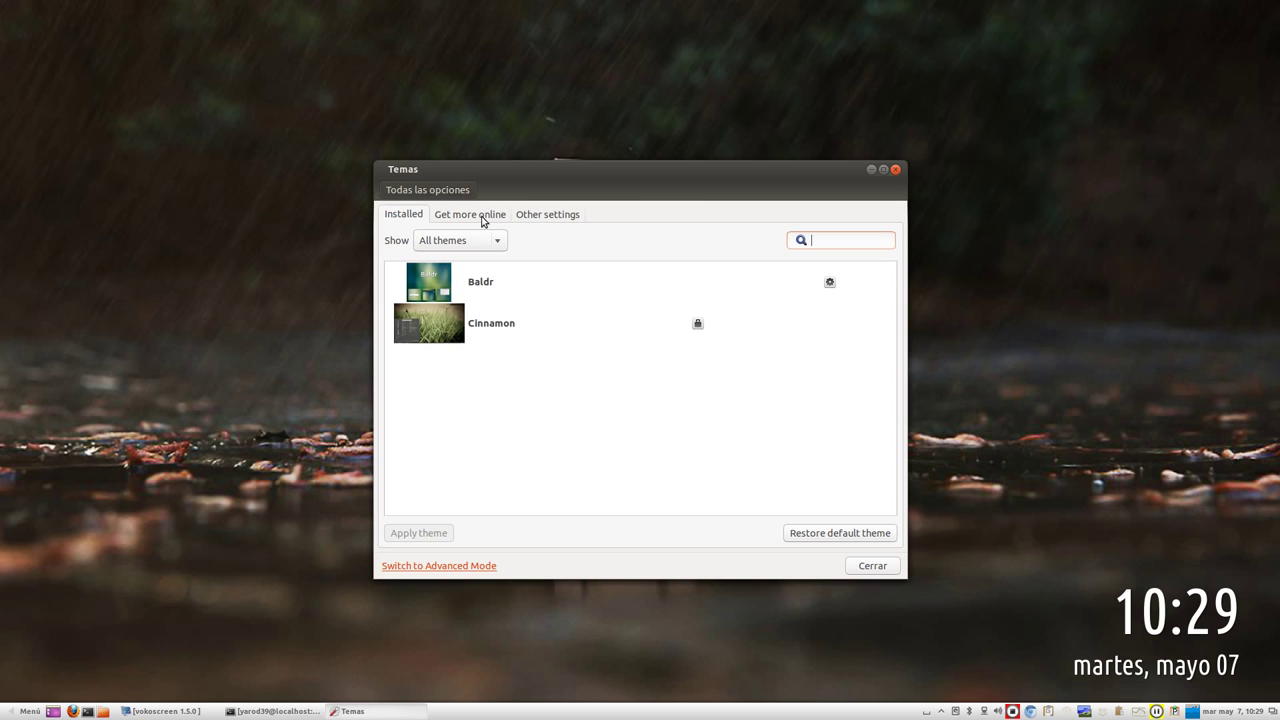
pyautogui.click(481, 219)
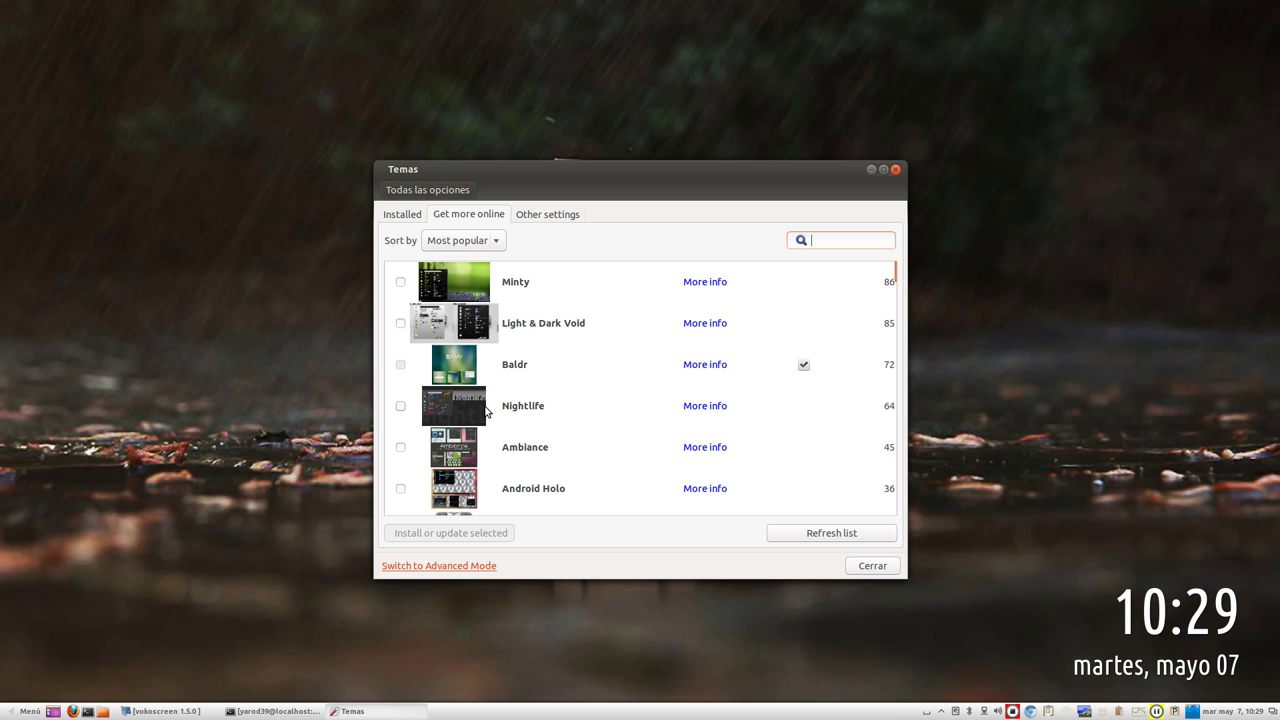
pyautogui.scroll(-2, 484, 415)
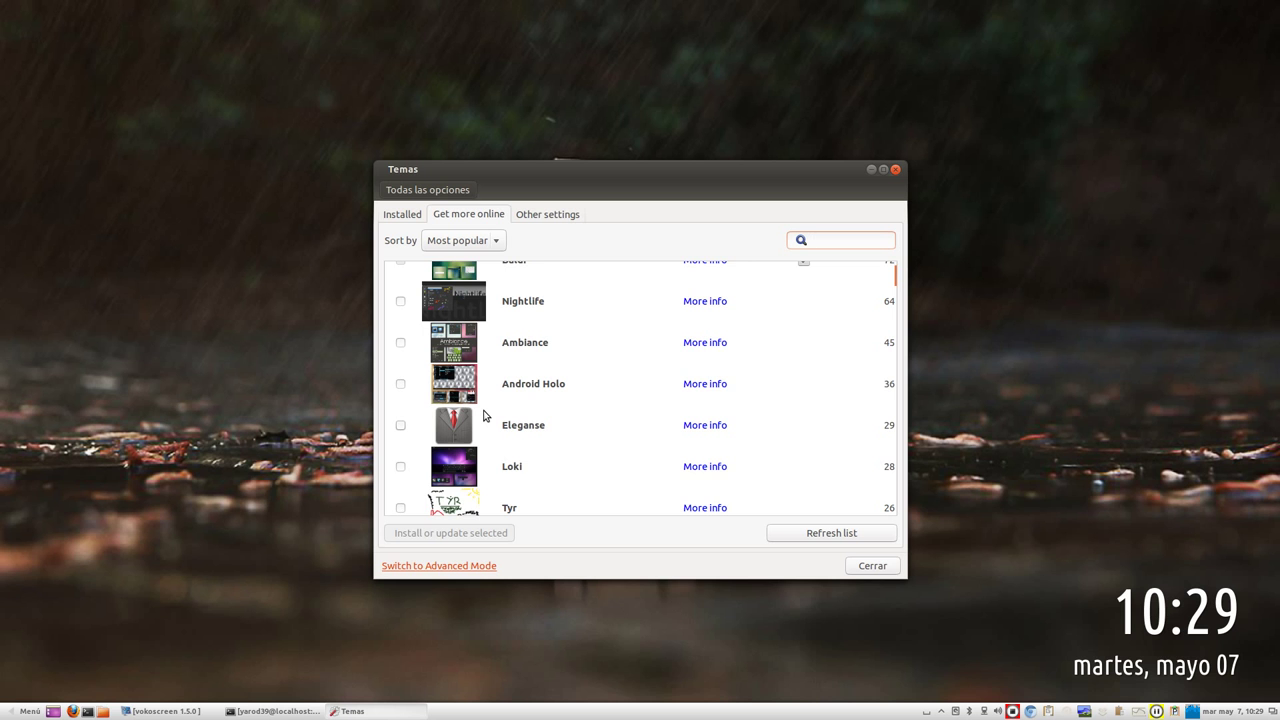
pyautogui.scroll(-1, 484, 415)
pyautogui.scroll(-1, 484, 415)
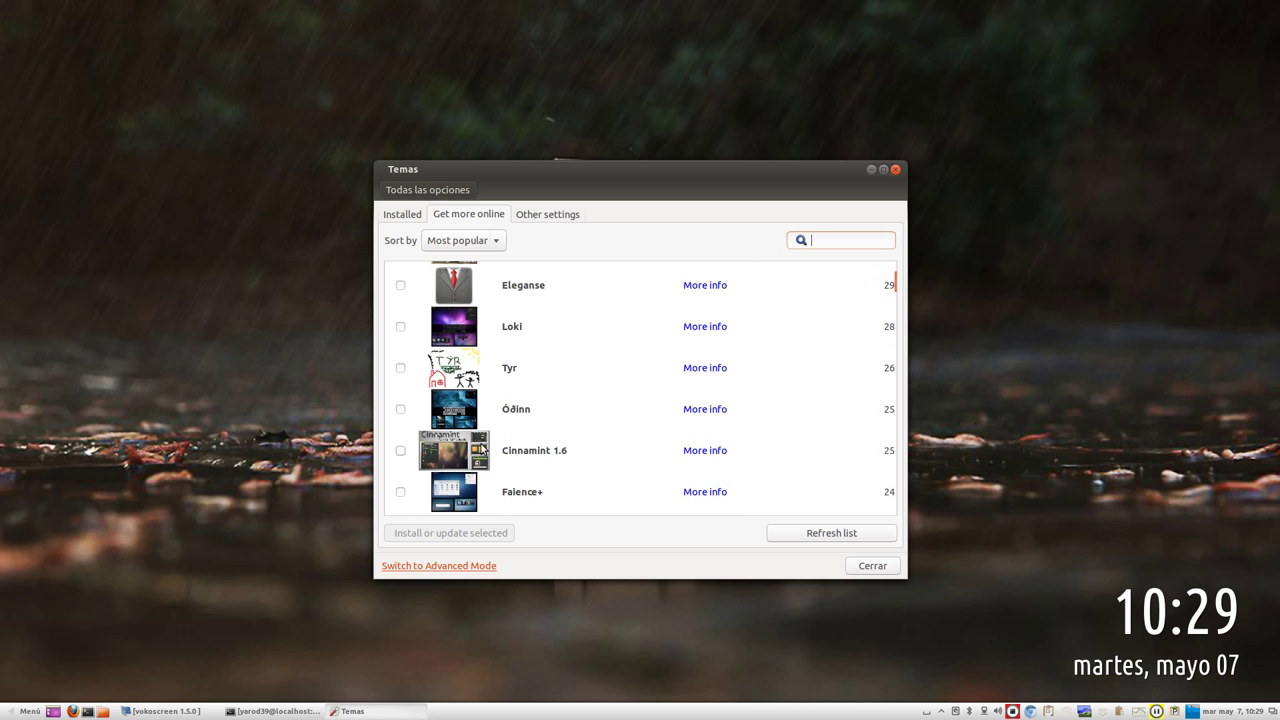
pyautogui.click(483, 450)
pyautogui.click(402, 452)
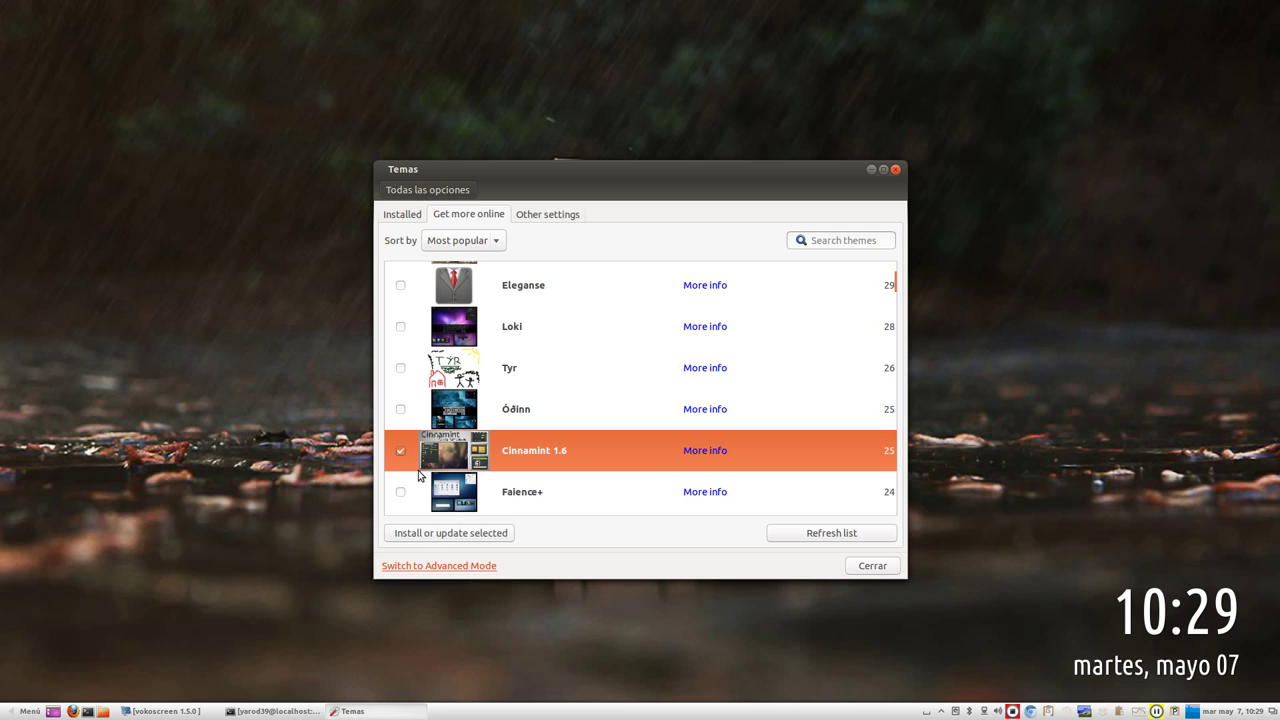
pyautogui.click(452, 533)
# Apply the installed Cinnamint 1.6 theme and close the theme settings
pyautogui.click(415, 214)
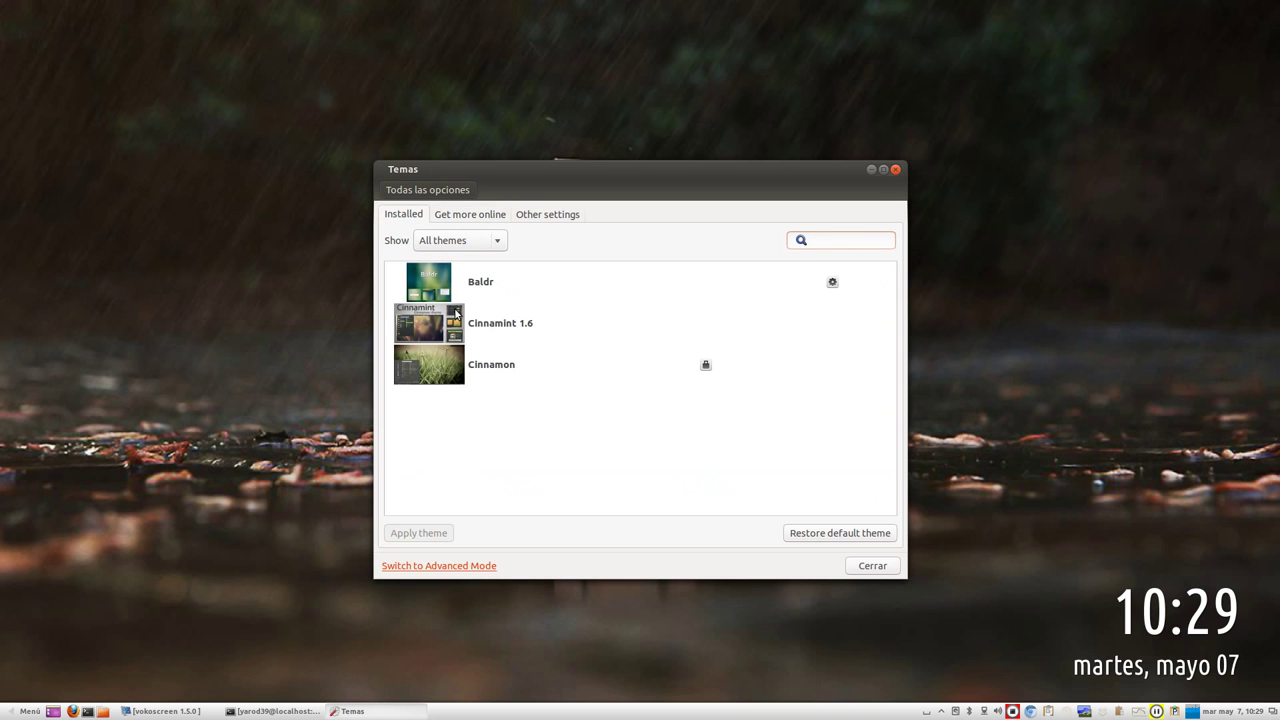
pyautogui.click(456, 314)
pyautogui.rightClick(457, 320)
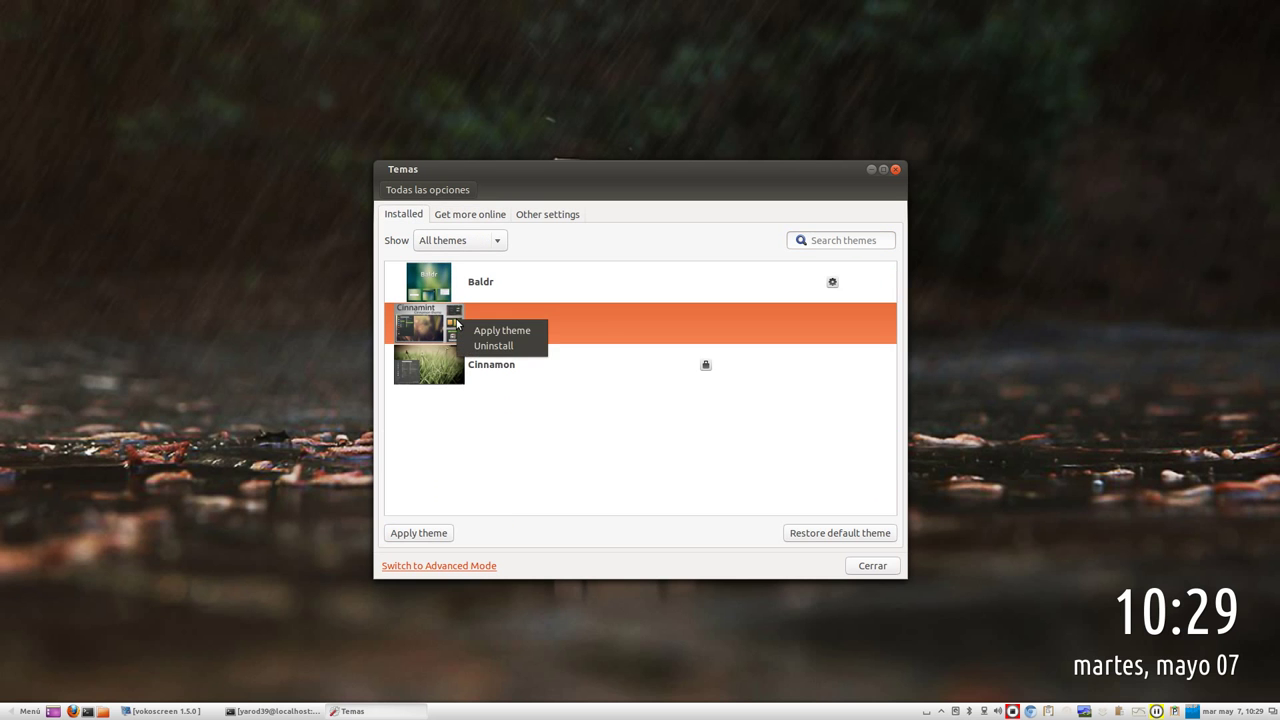
pyautogui.click(487, 331)
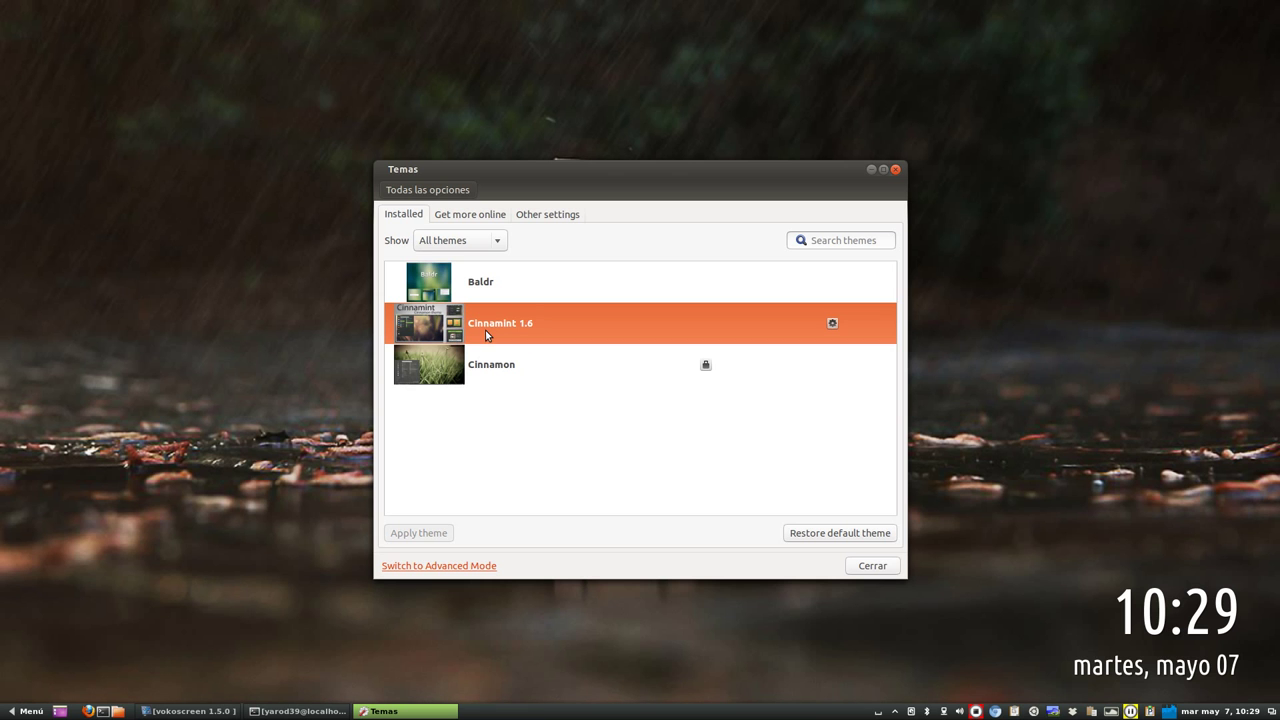
pyautogui.click(896, 170)
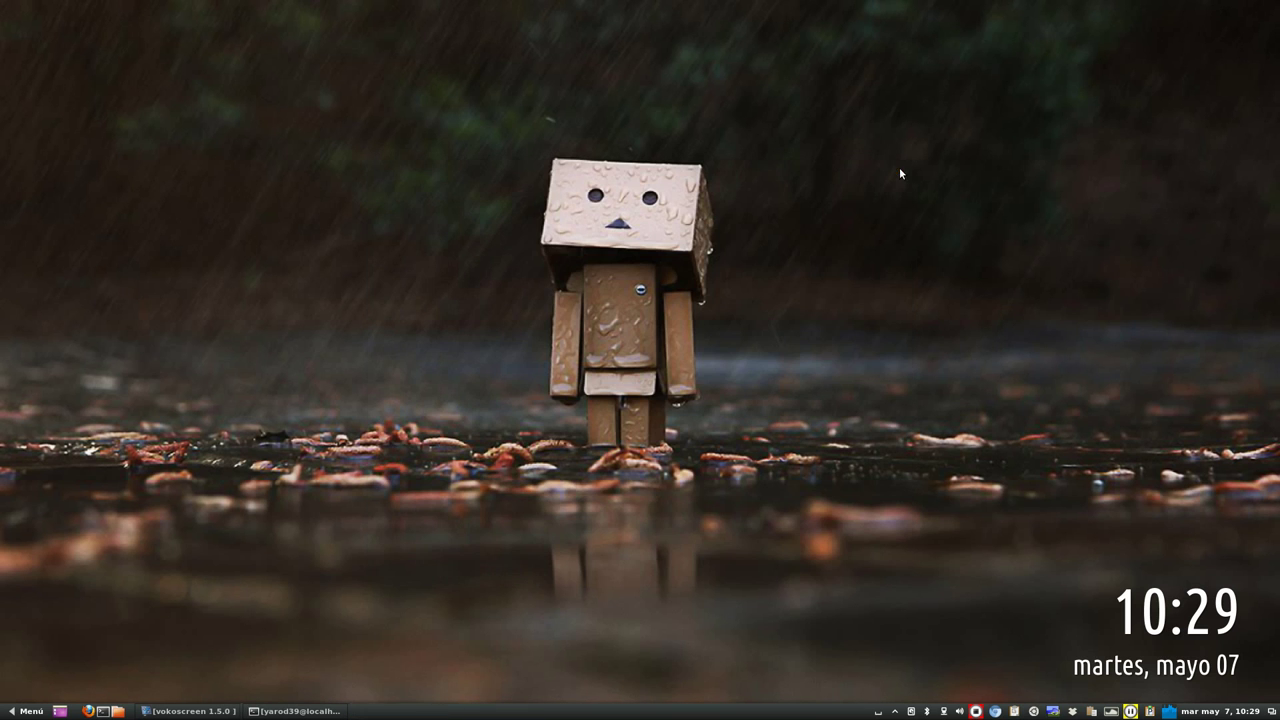
# View the application menu in the Cinnamint theme, including the Archivos recientes category, and close it
pyautogui.click(25, 714)
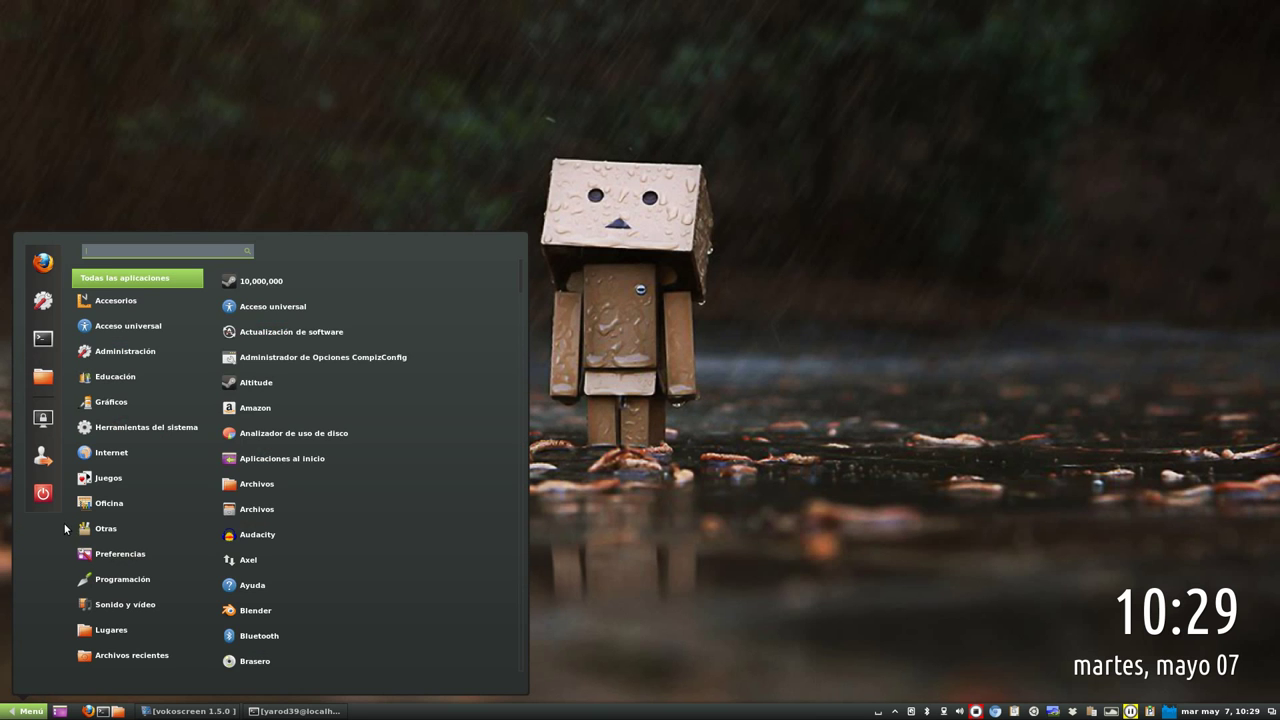
pyautogui.moveTo(116, 302)
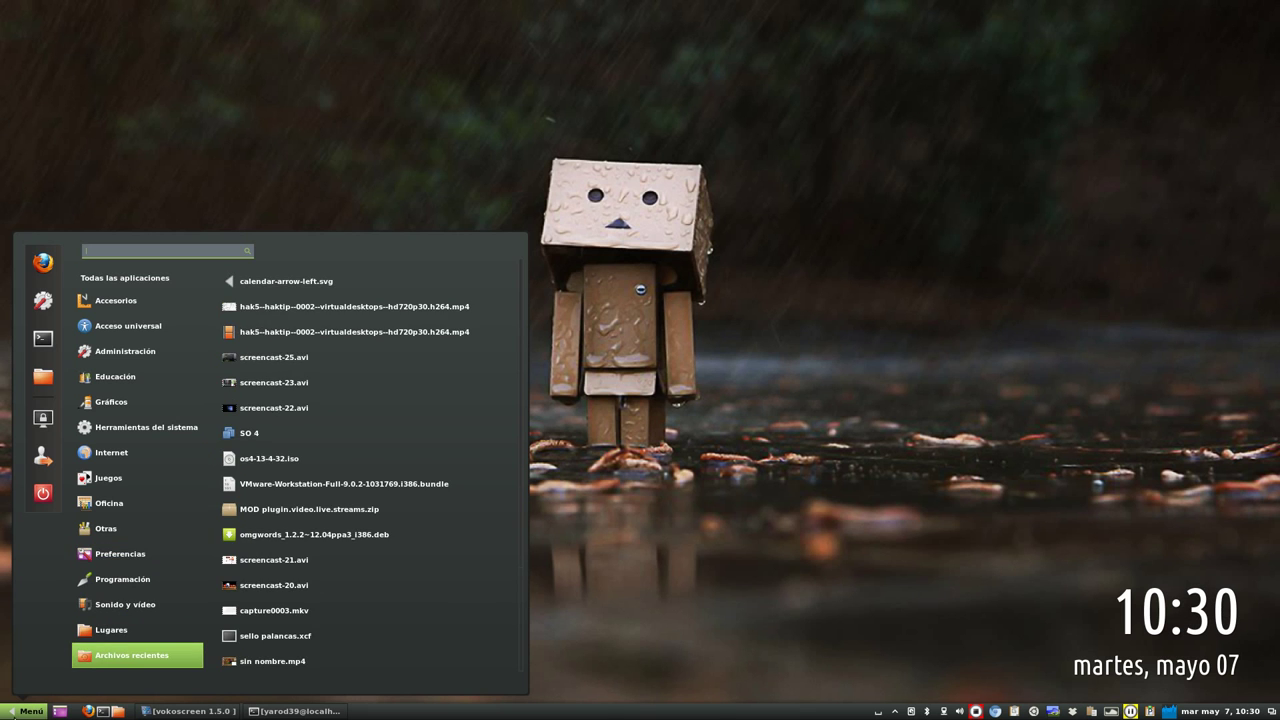
pyautogui.click(26, 711)
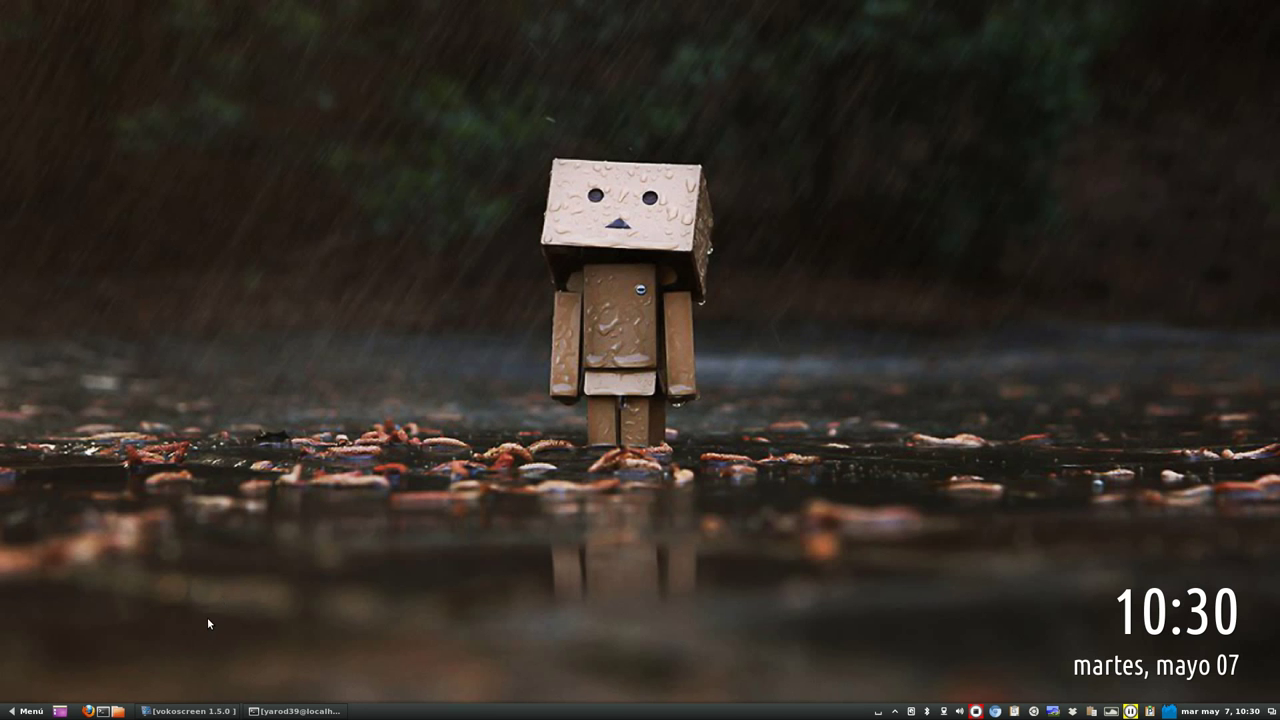
# Switch to the open terminal to review the Cinnamon installation commands, and minimize it
pyautogui.click(296, 711)
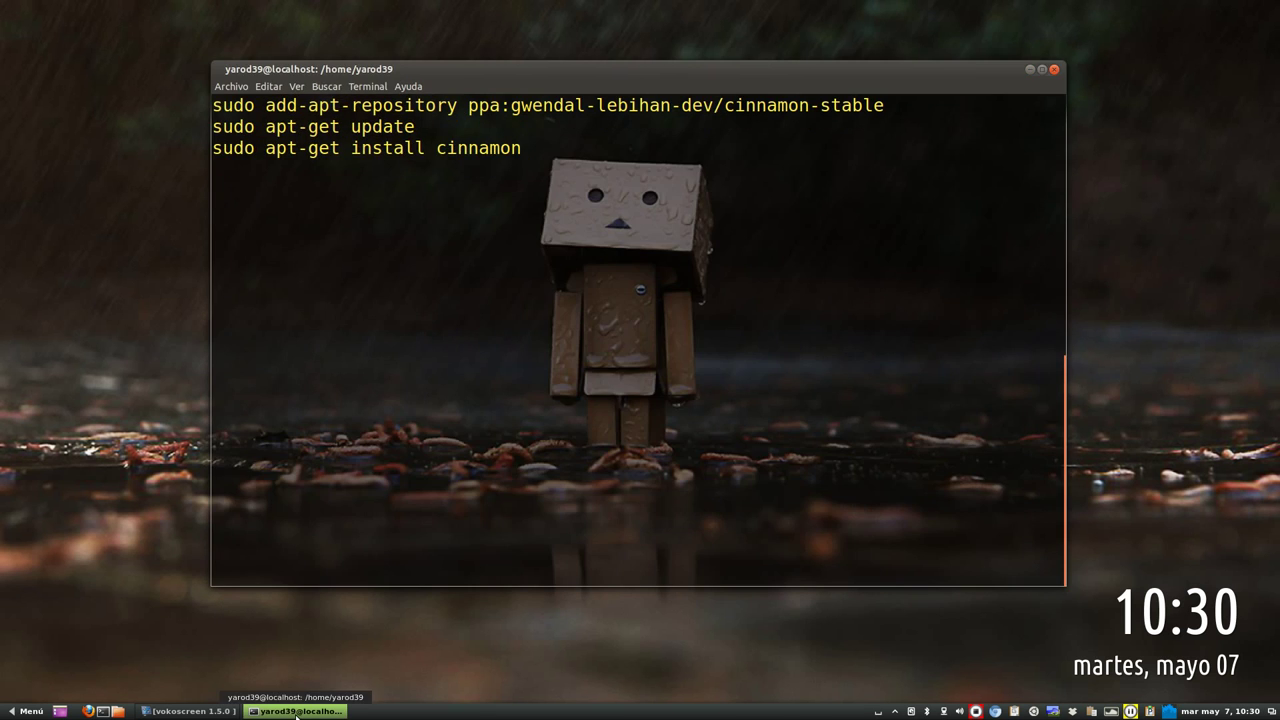
pyautogui.click(1030, 70)
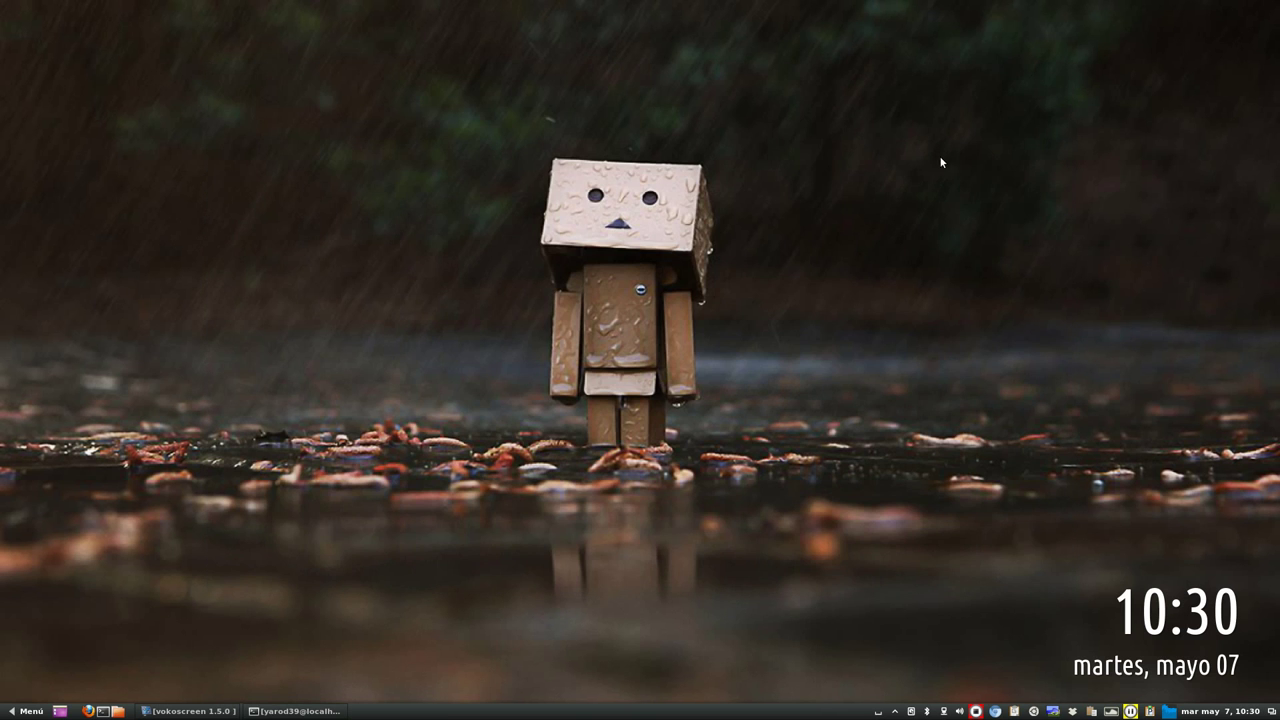
# Open a new maximized terminal and set its Predeterminado profile background to Color sólido in the profile preferences
pyautogui.click(104, 712)
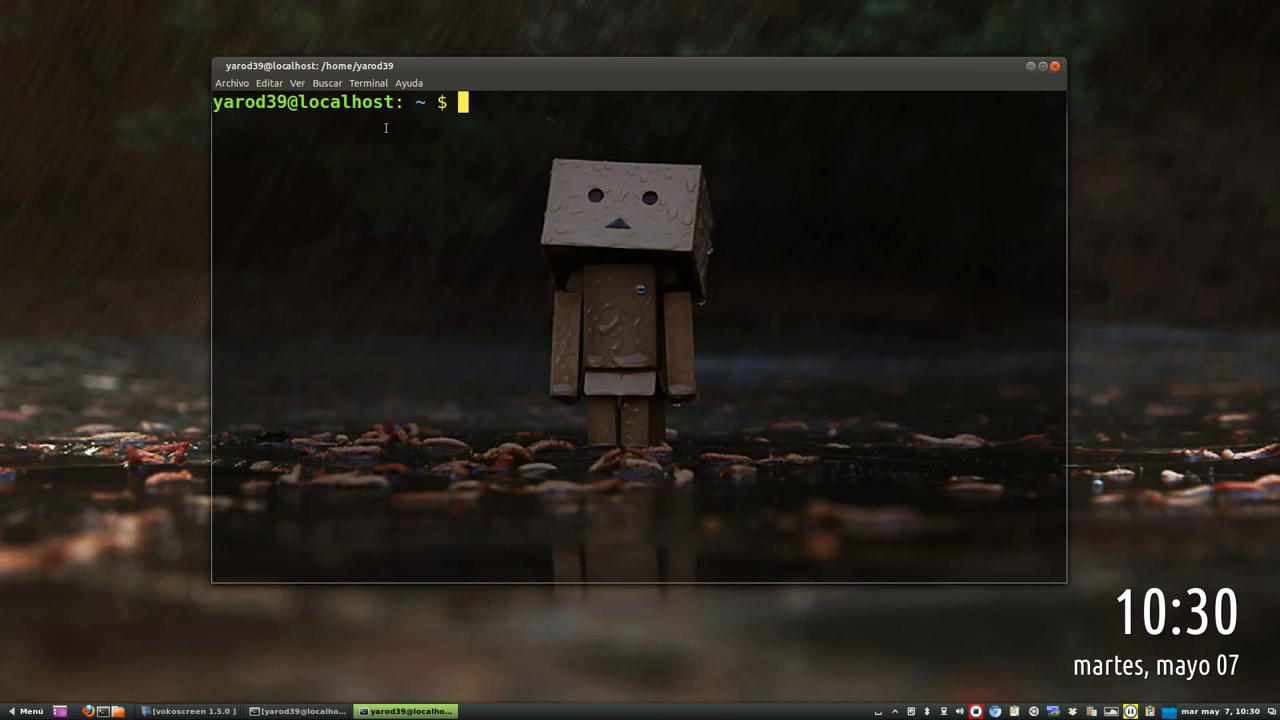
pyautogui.click(1042, 66)
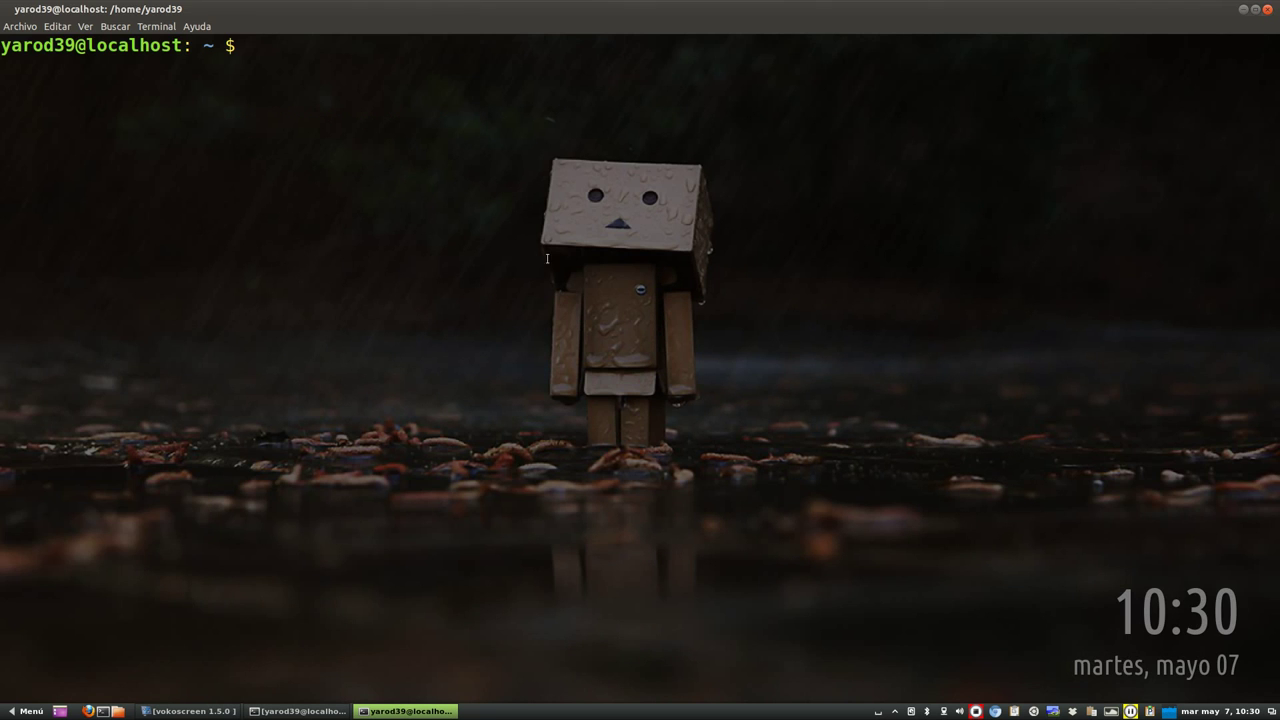
pyautogui.rightClick(279, 237)
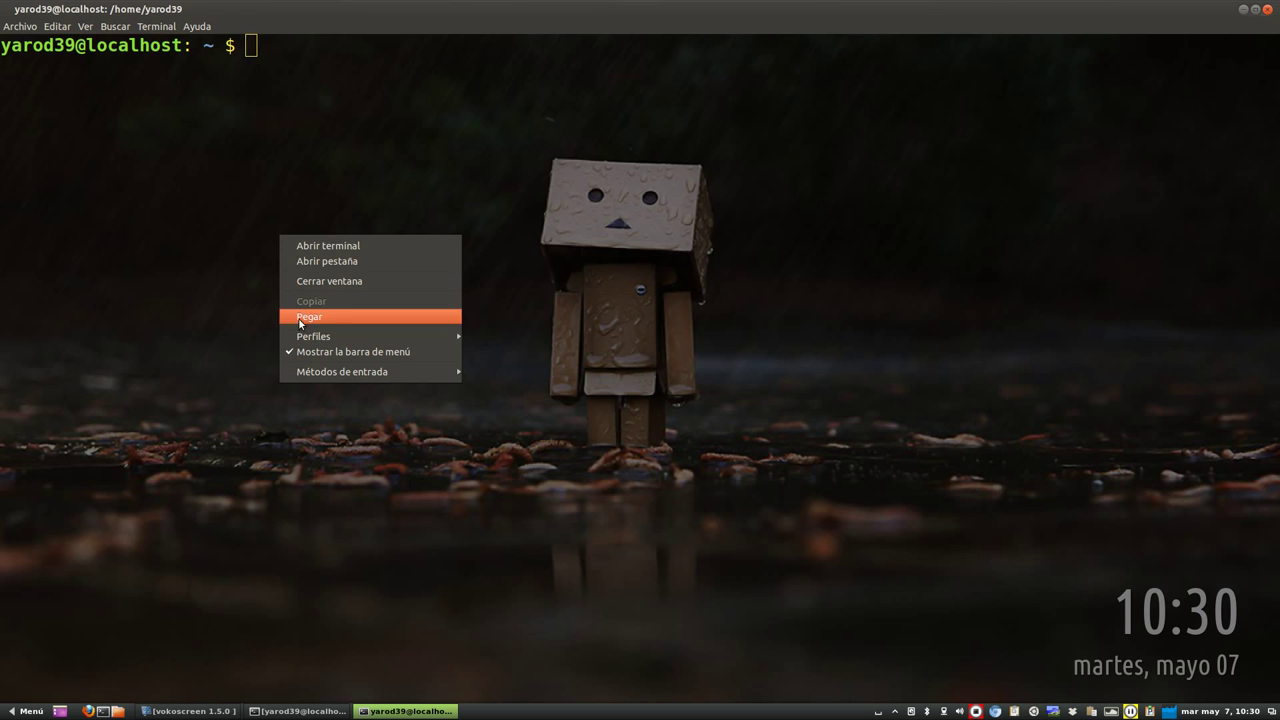
pyautogui.moveTo(318, 335)
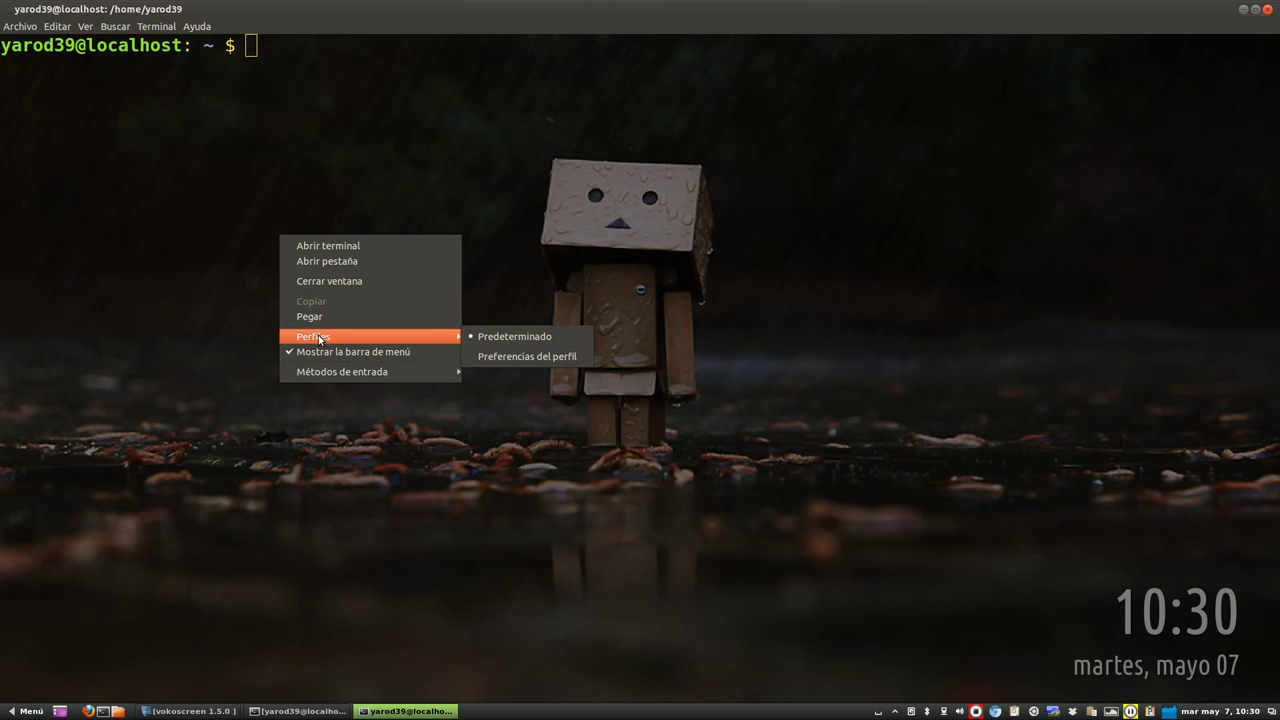
pyautogui.click(529, 360)
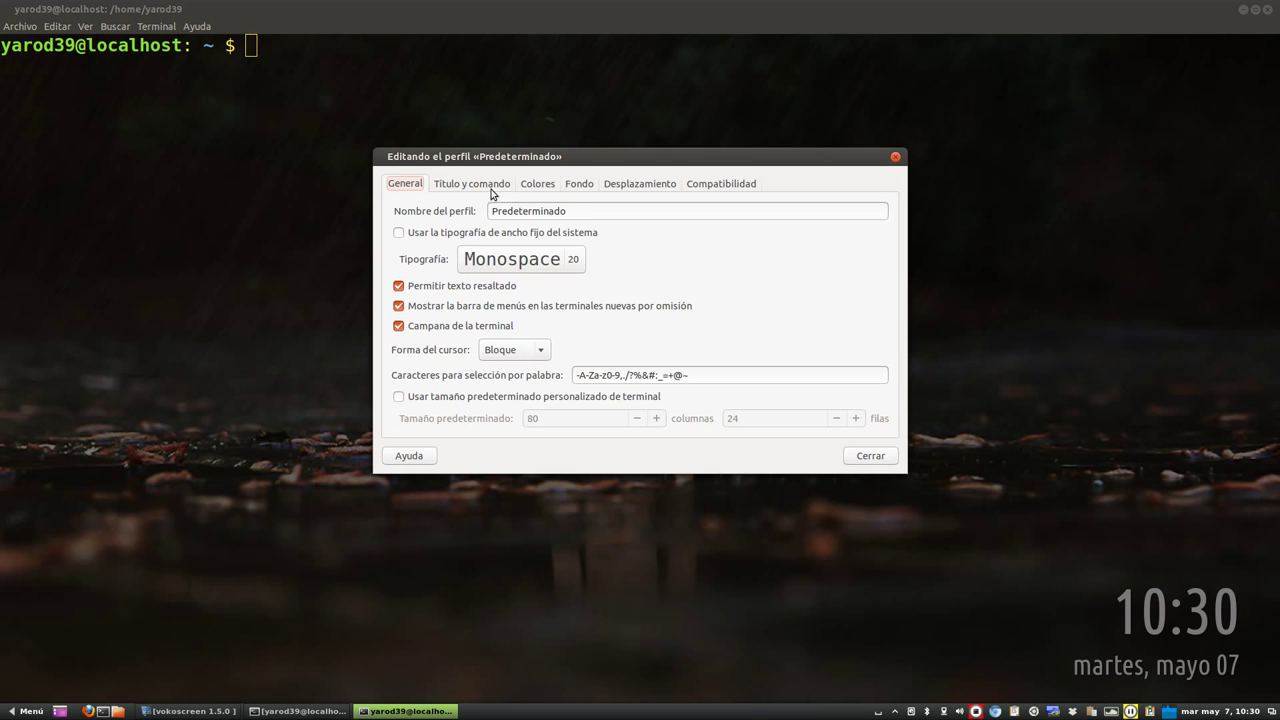
pyautogui.click(576, 187)
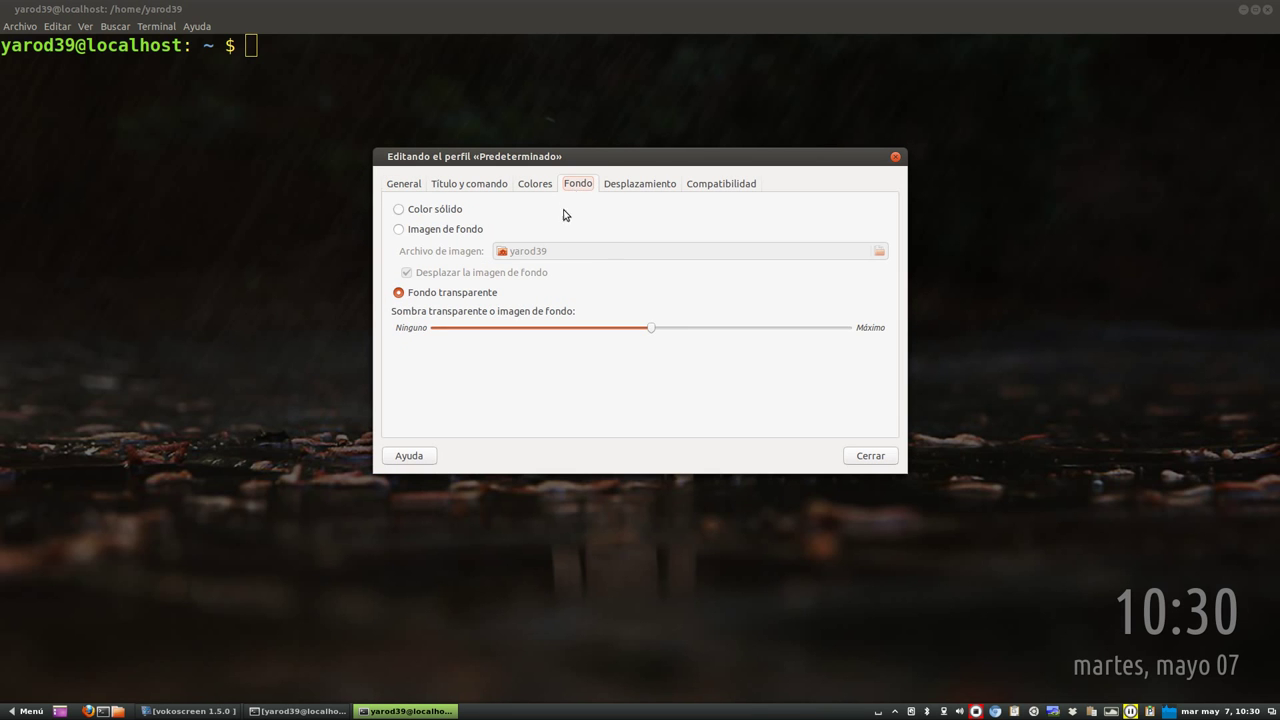
pyautogui.click(430, 211)
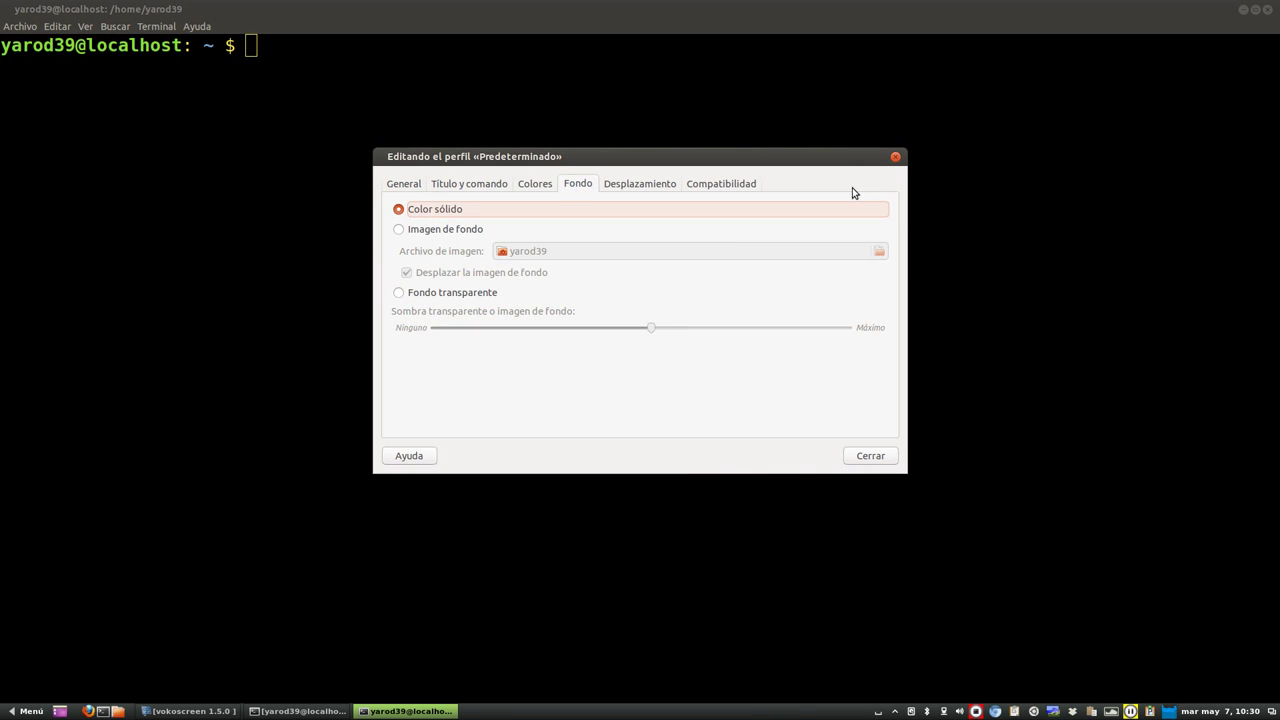
pyautogui.click(895, 157)
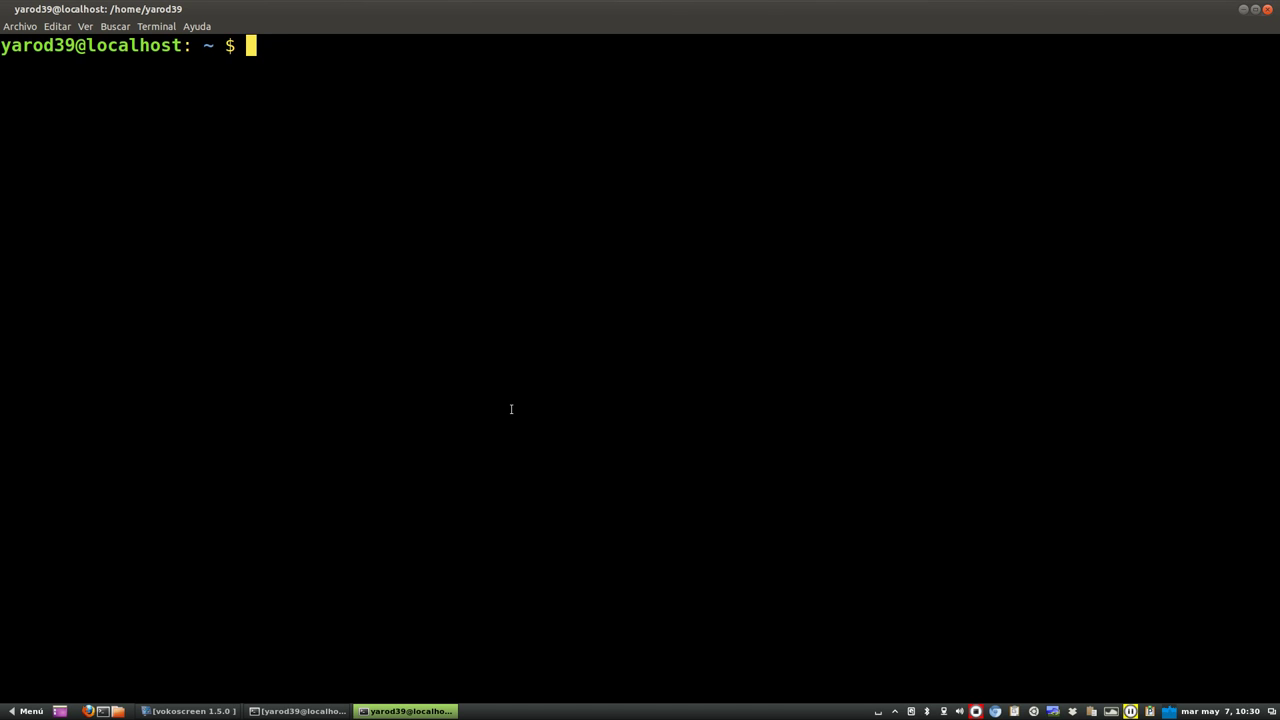
# Run the cmatrix command in the terminal
pyautogui.write('cmatrix')
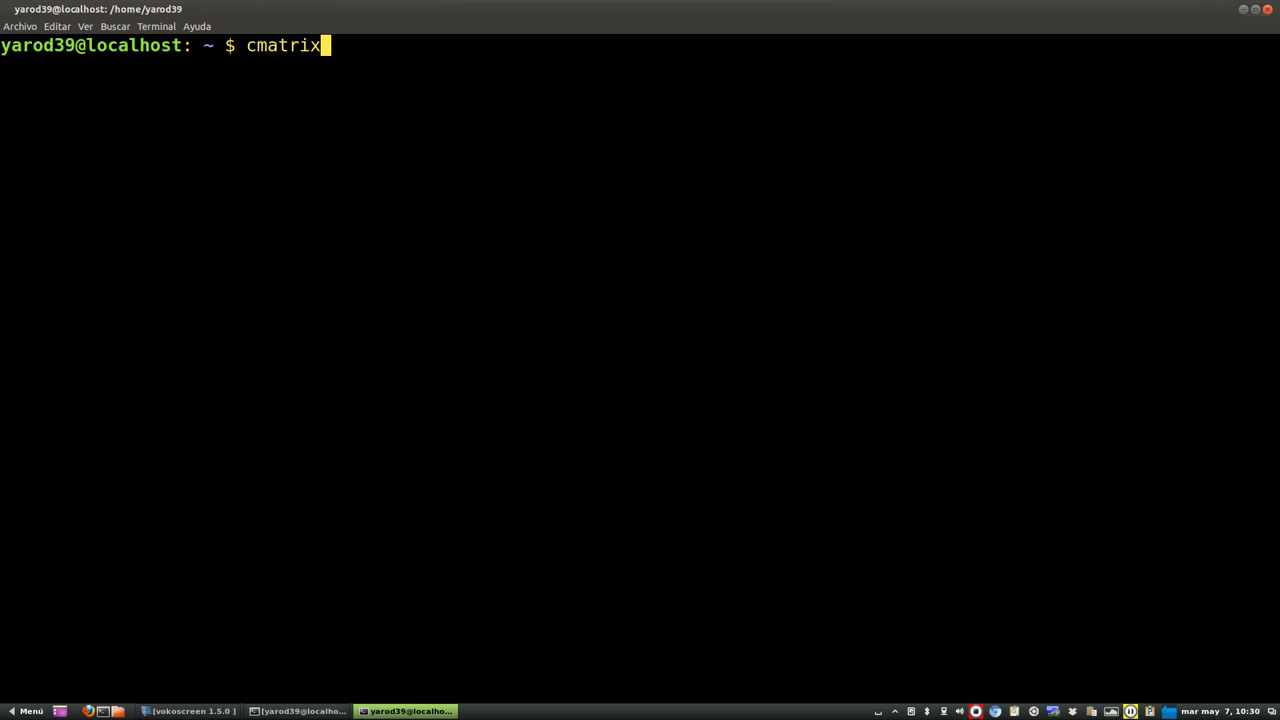
pyautogui.press('Return')
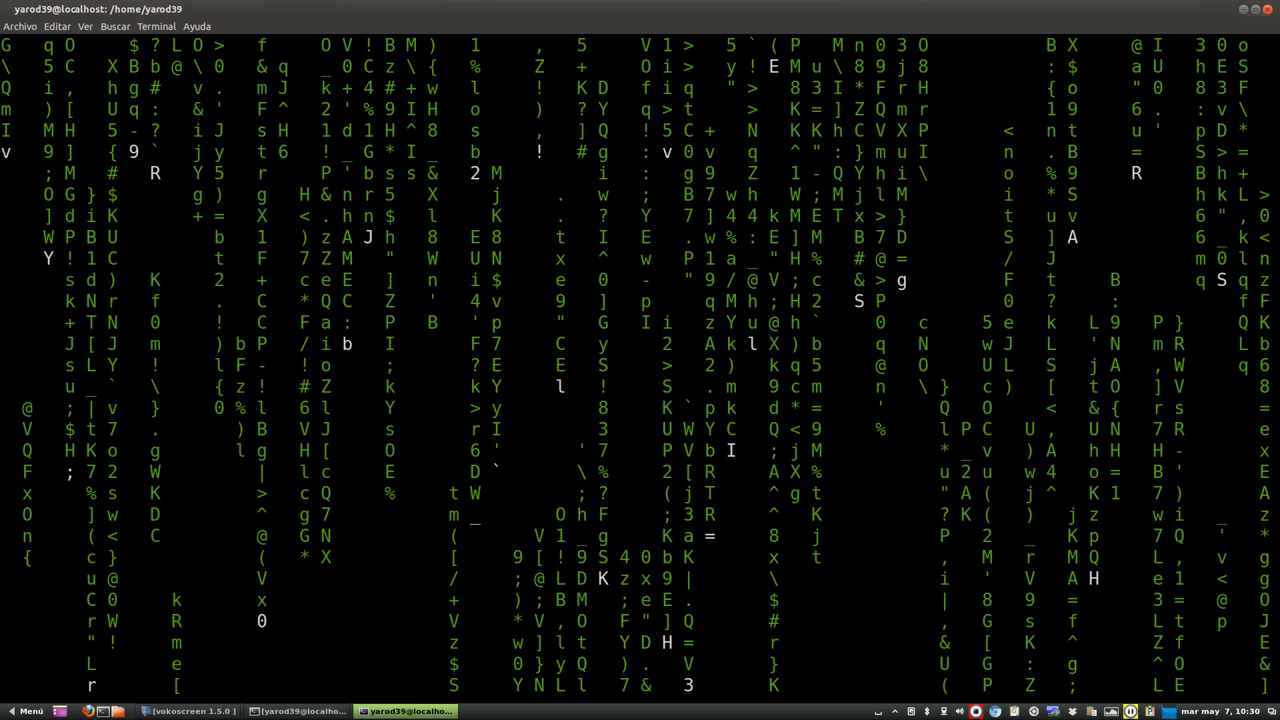